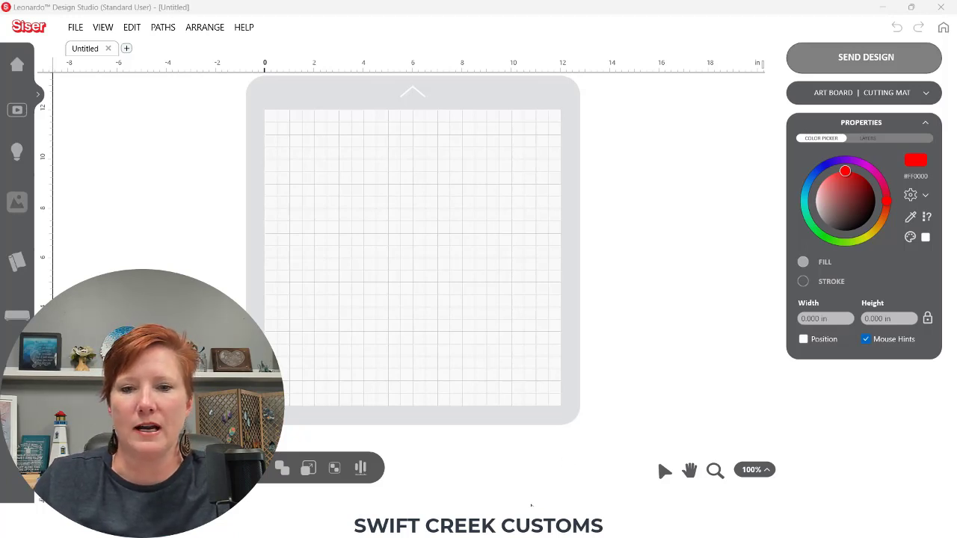
# Switch to the browser and open the Leonardo Design Studio page from the Siser site's Cutters menu
pyautogui.click(522, 520)
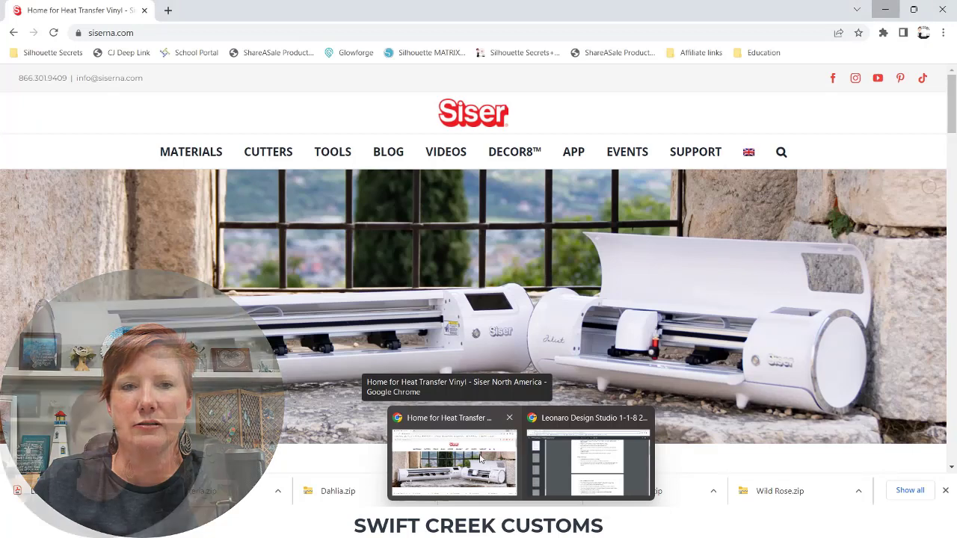
pyautogui.click(480, 459)
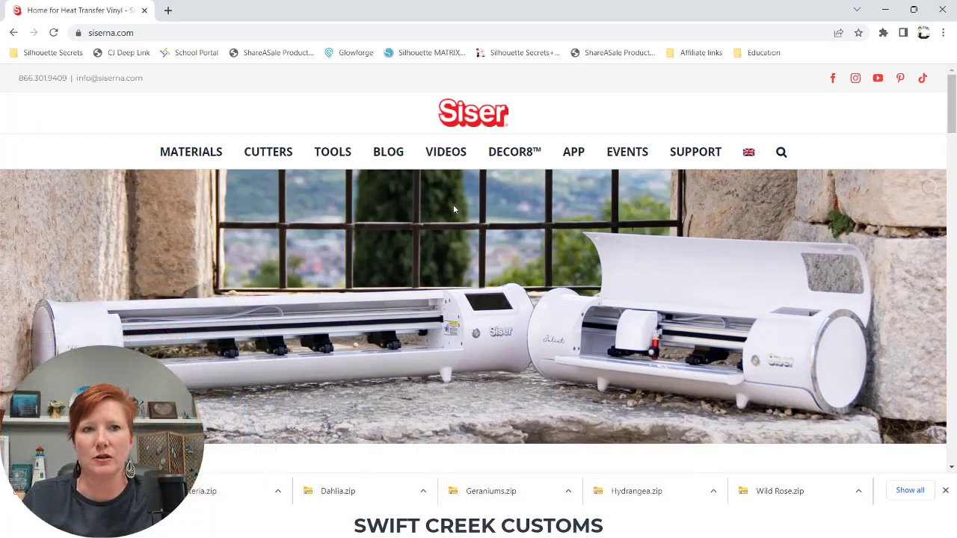
pyautogui.moveTo(269, 152)
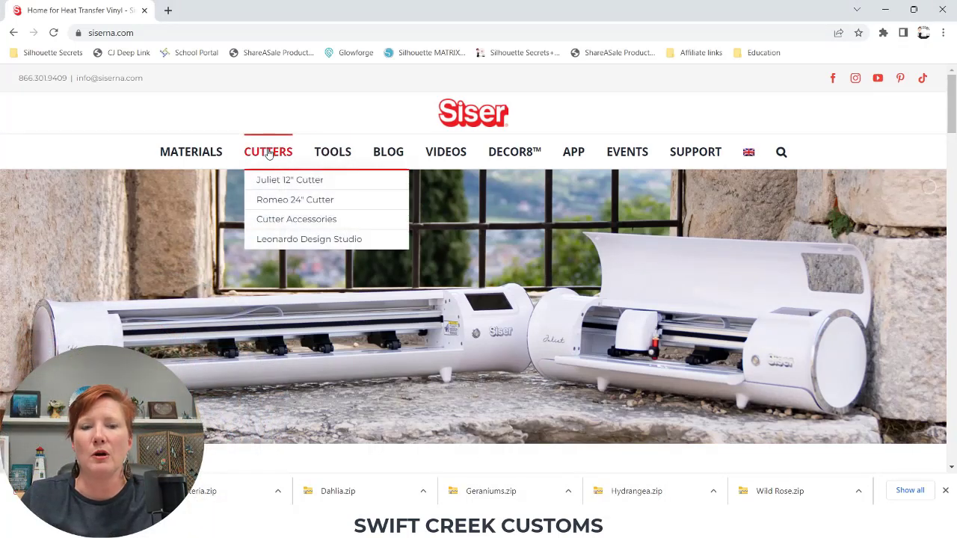
pyautogui.click(295, 241)
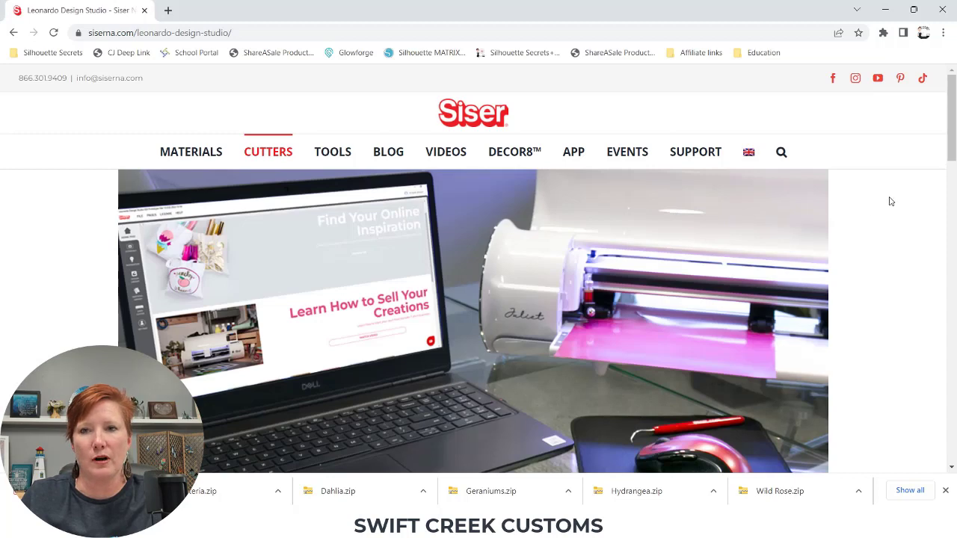
# Scroll down the page and follow the account.siser.com/leonardo-design-studio download link
pyautogui.scroll(-3, 948, 142)
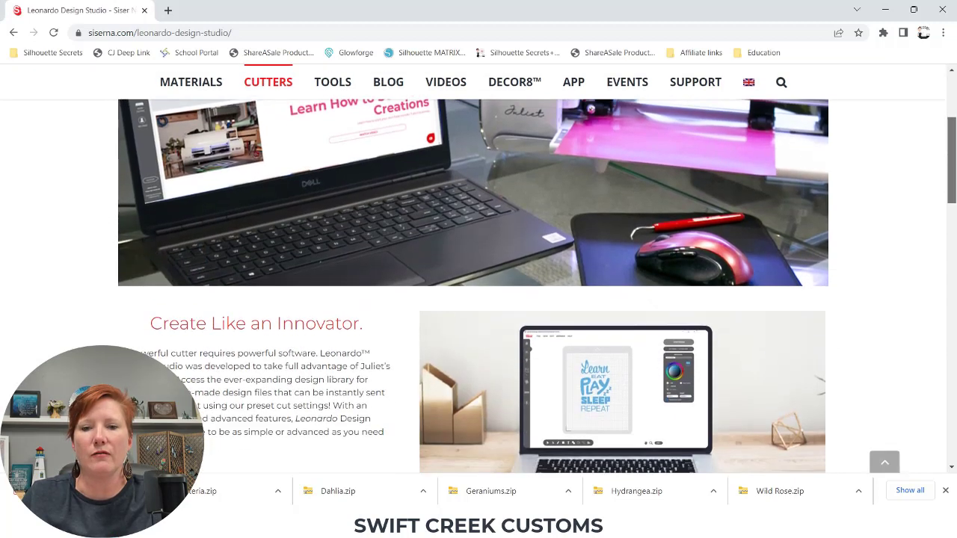
pyautogui.scroll(-4, 473, 287)
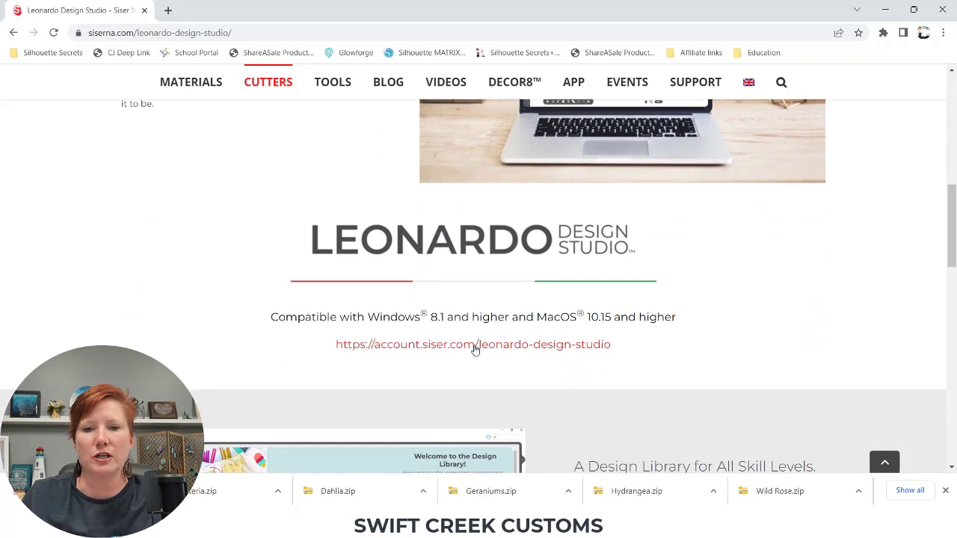
pyautogui.click(475, 345)
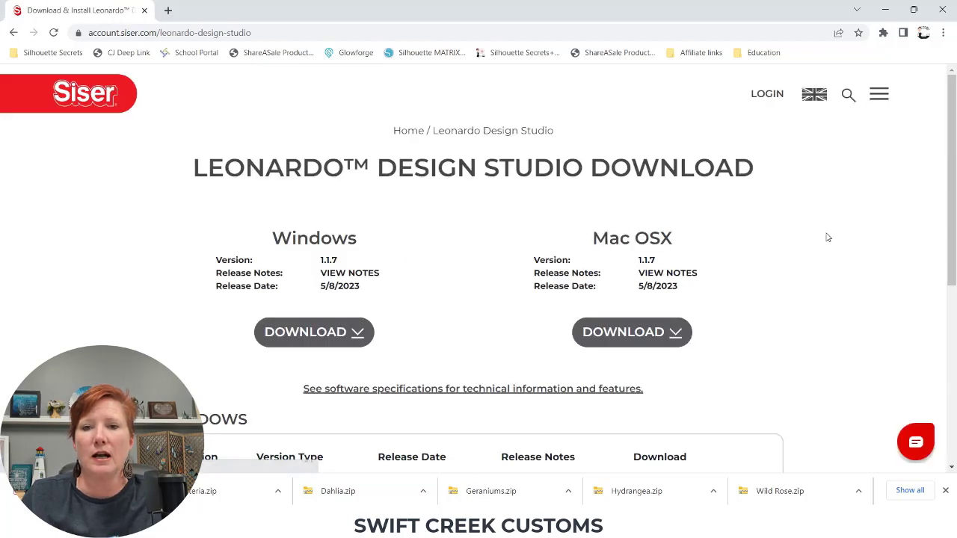
# Open the release notes for the 1.1.8 beta Windows version and read through the new features
pyautogui.moveTo(953, 139); pyautogui.dragTo(952, 202)
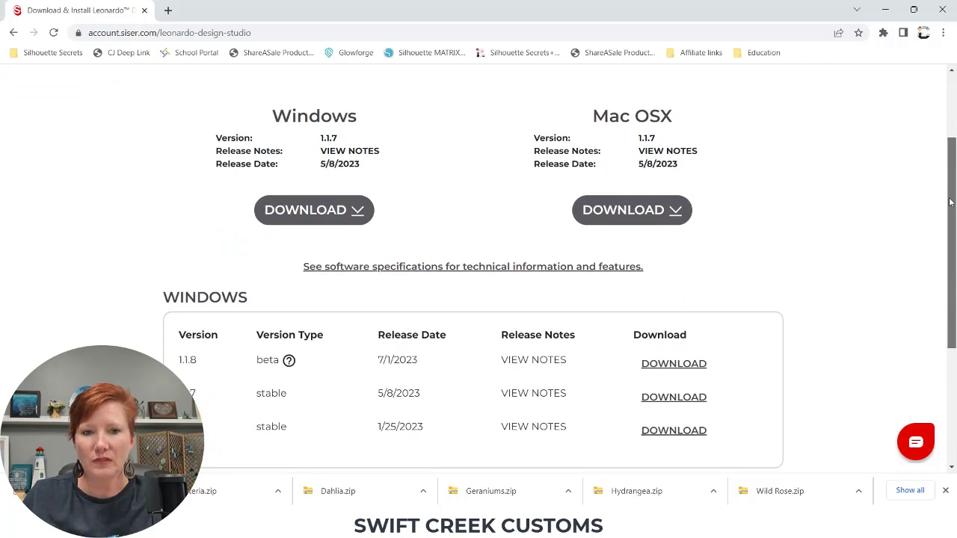
pyautogui.moveTo(951, 203); pyautogui.dragTo(951, 198)
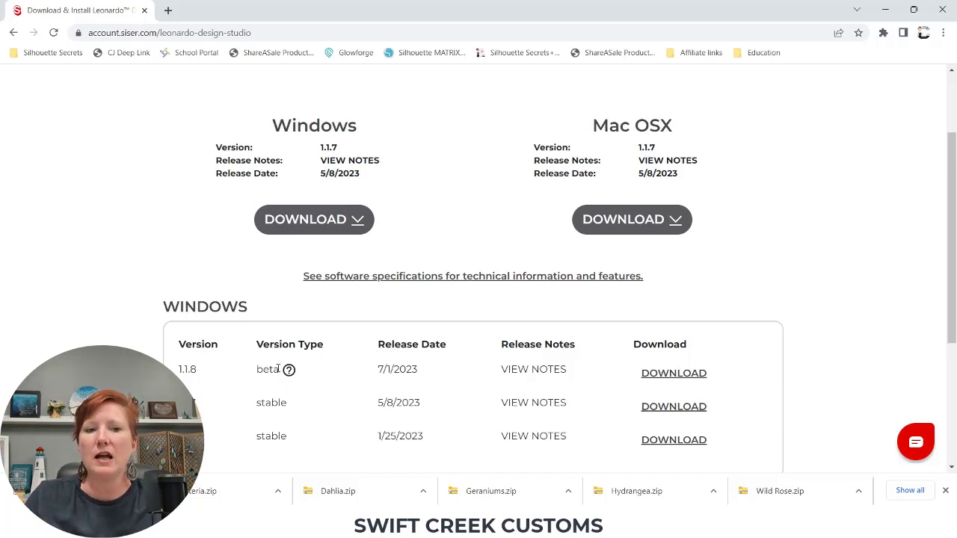
pyautogui.click(543, 372)
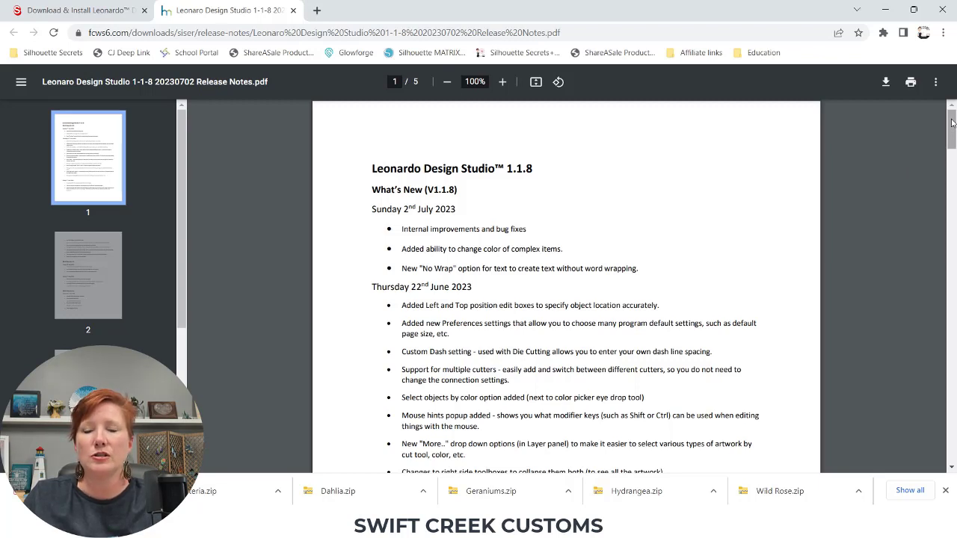
pyautogui.moveTo(952, 123); pyautogui.dragTo(952, 129)
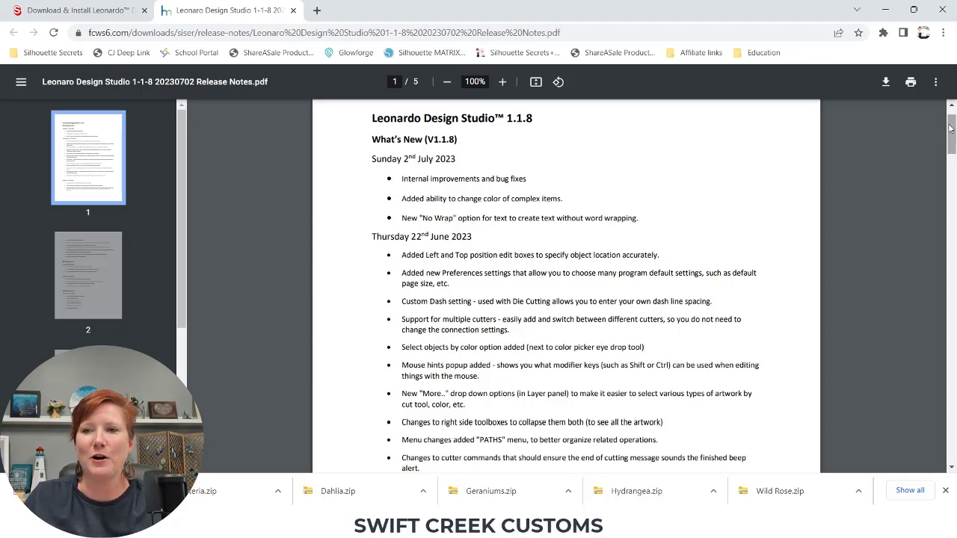
pyautogui.moveTo(952, 129); pyautogui.dragTo(953, 153)
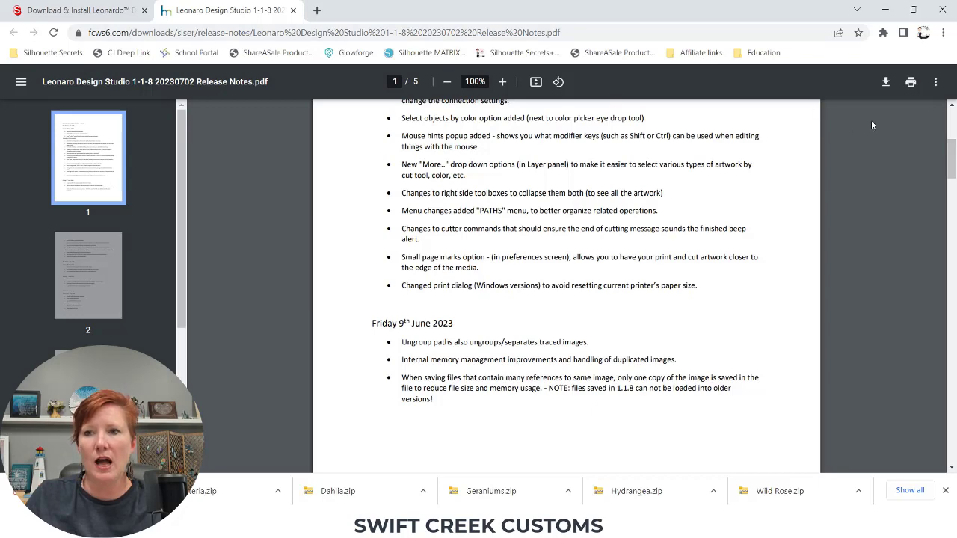
pyautogui.moveTo(951, 161); pyautogui.dragTo(917, 119)
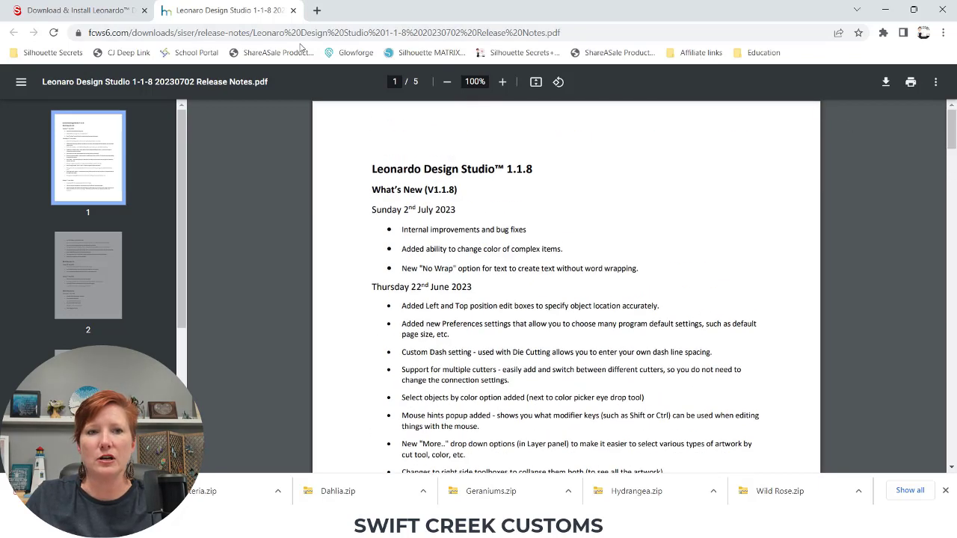
# Return to the download page and review the Windows versions table and its release notes links
pyautogui.click(119, 15)
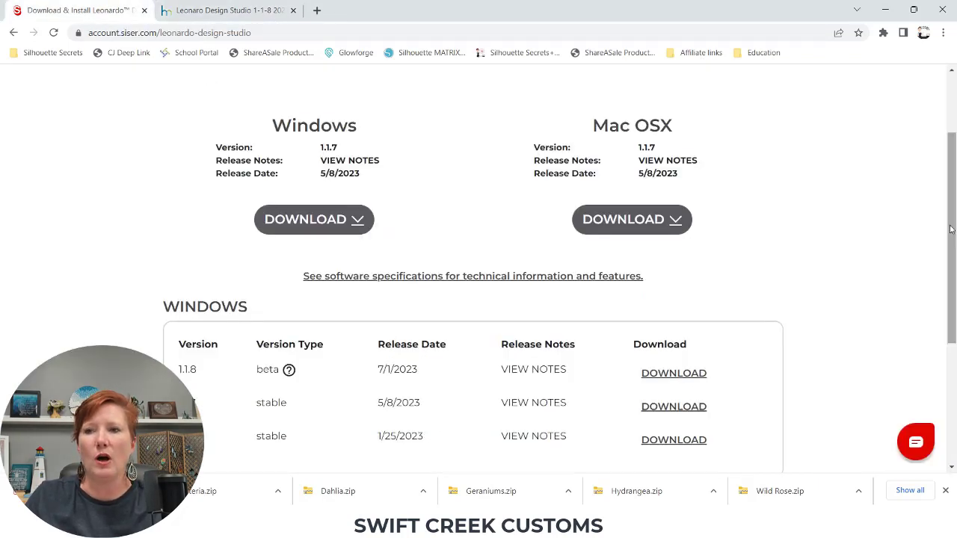
pyautogui.scroll(2, 940, 235)
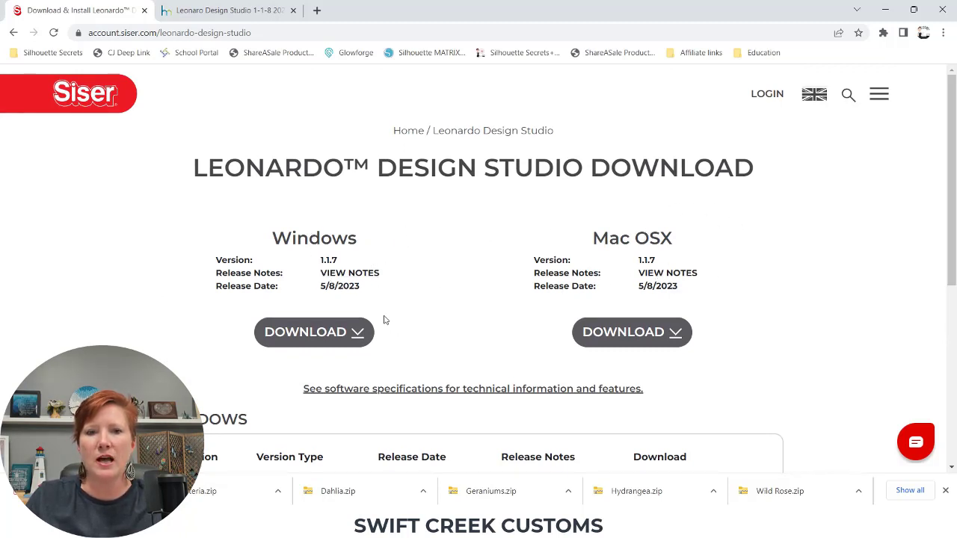
pyautogui.click(356, 275)
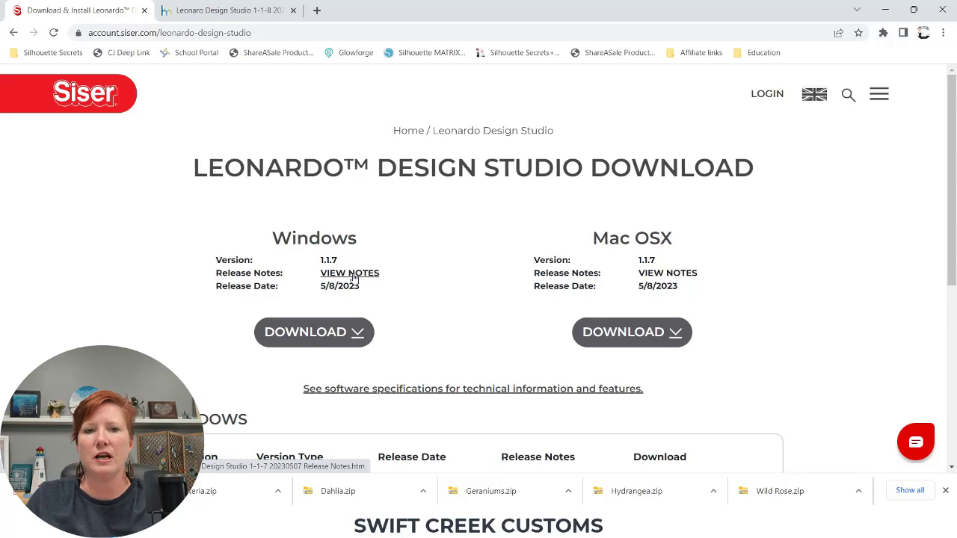
pyautogui.moveTo(953, 166); pyautogui.dragTo(953, 253)
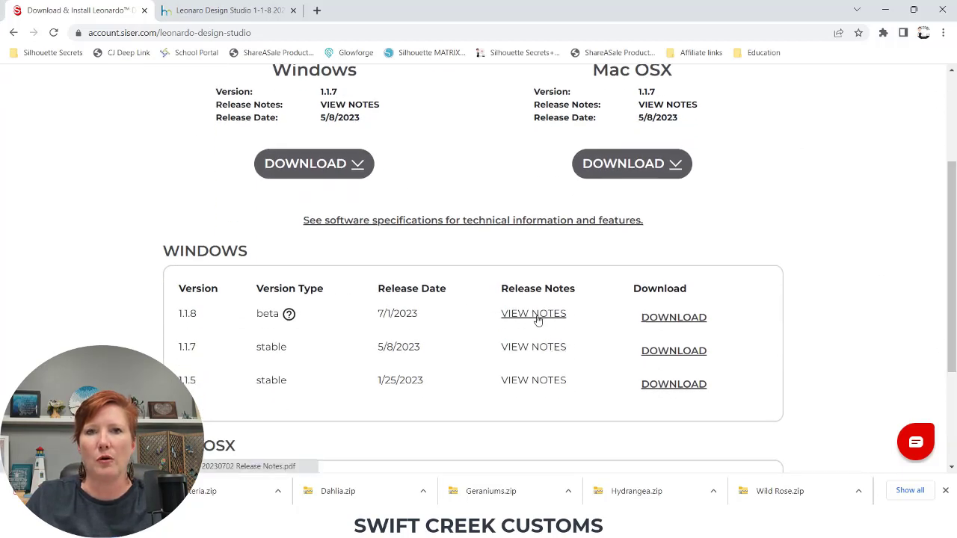
pyautogui.moveTo(950, 264); pyautogui.dragTo(950, 212)
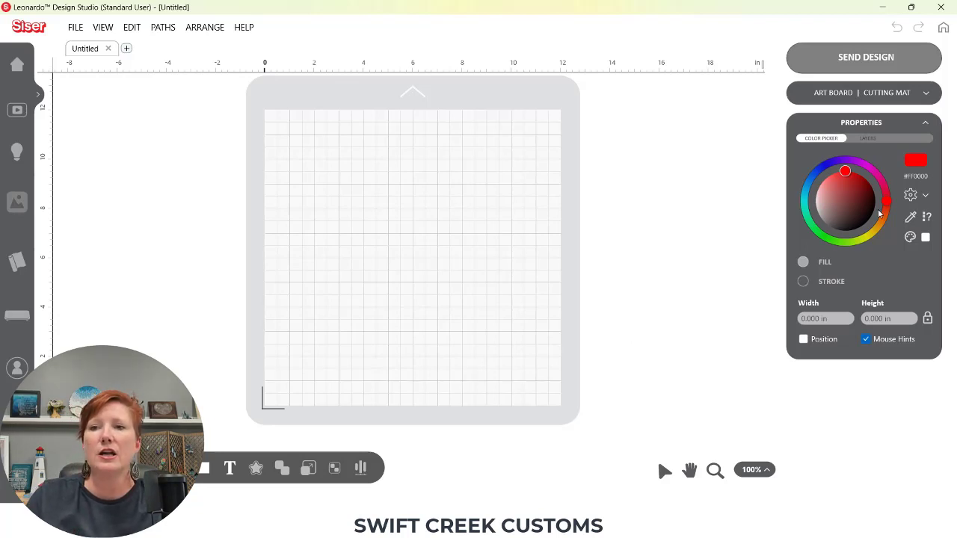
# Expand the Art Board | Cutting Mat panel and collapse the Properties panel
pyautogui.click(926, 95)
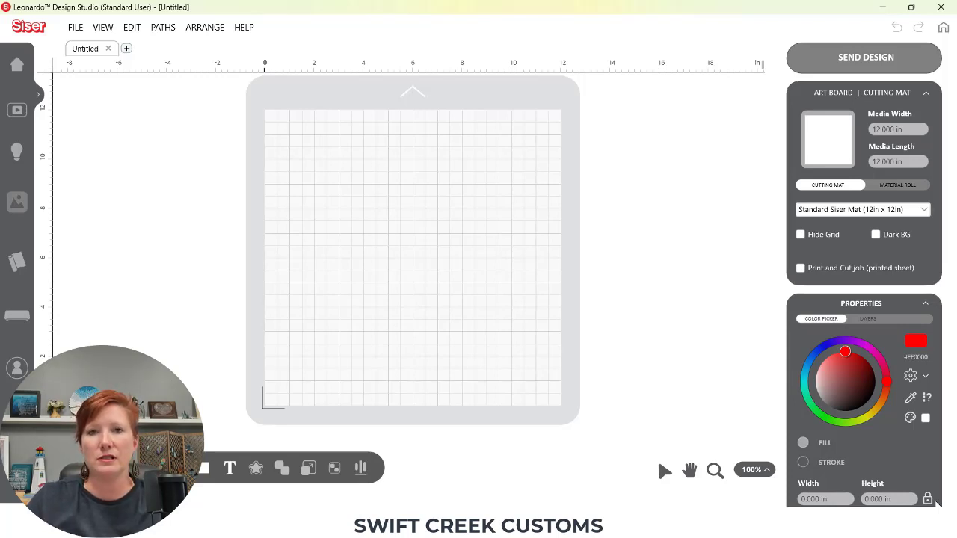
pyautogui.click(925, 305)
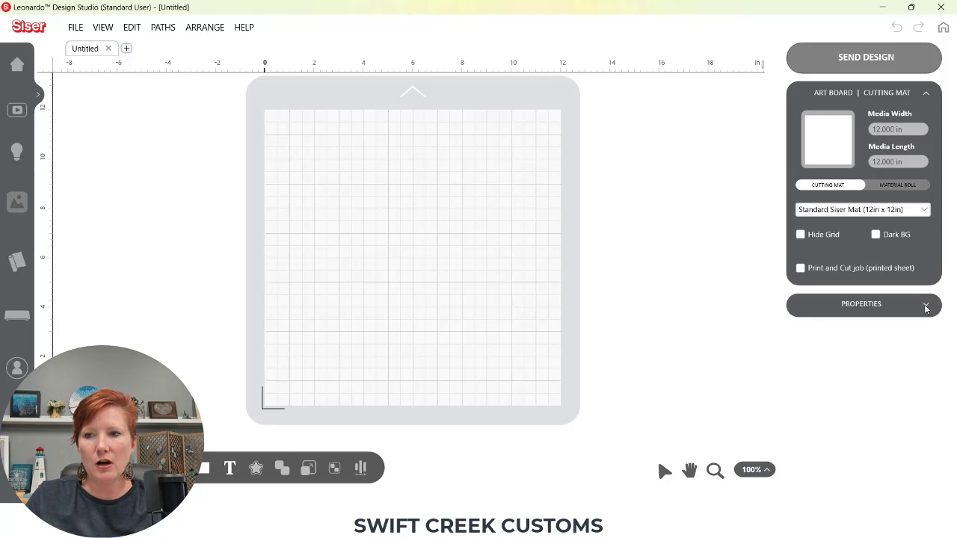
pyautogui.click(927, 98)
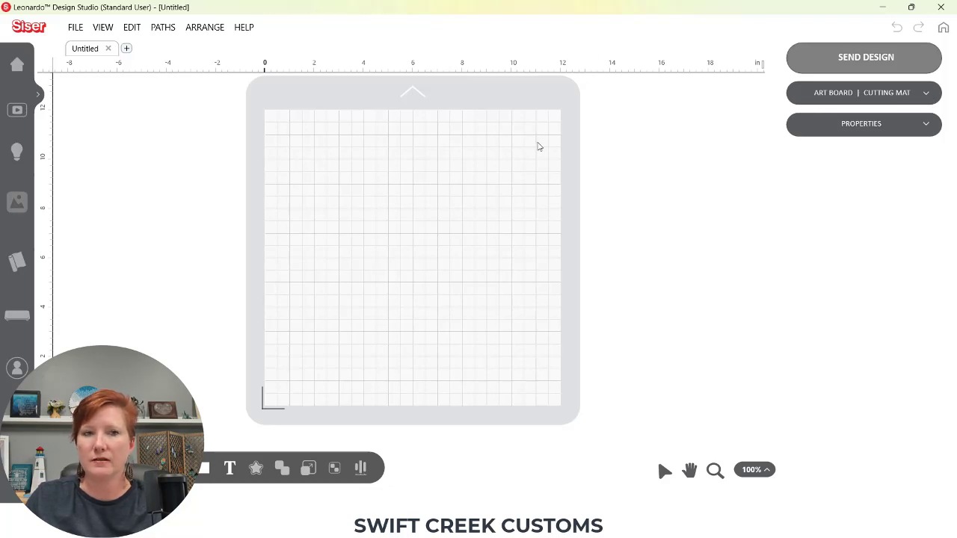
pyautogui.click(932, 98)
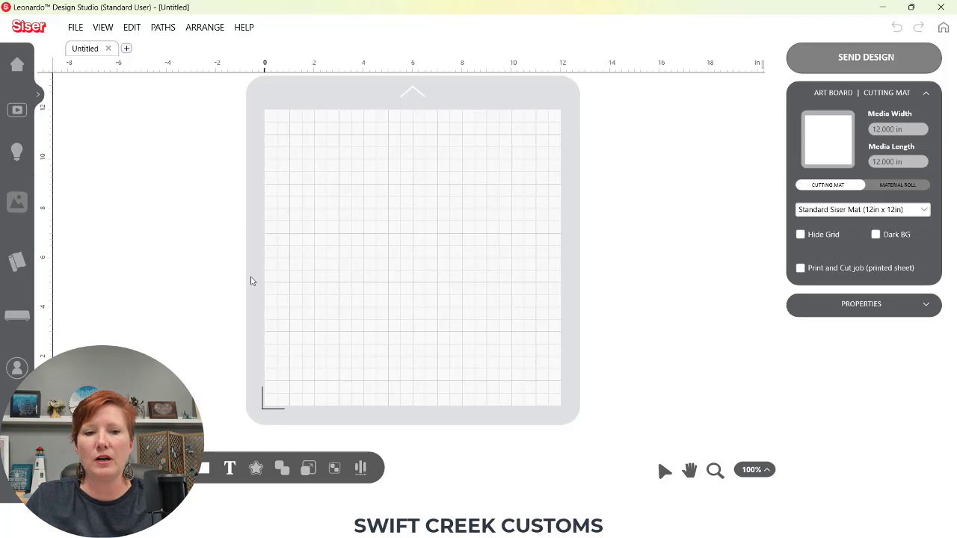
# Open the Text tool and enter the text Swift Creek Custom in the text editor
pyautogui.click(231, 468)
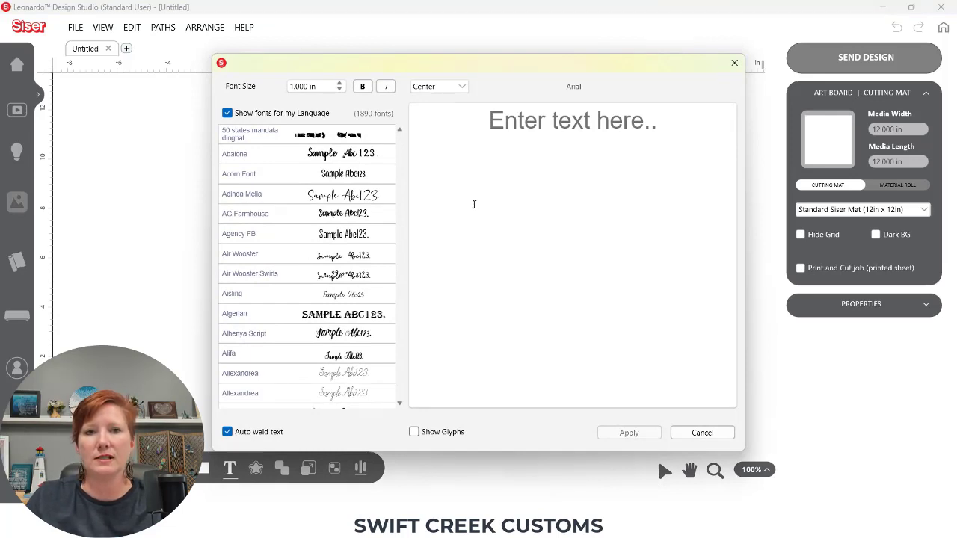
pyautogui.click(495, 125)
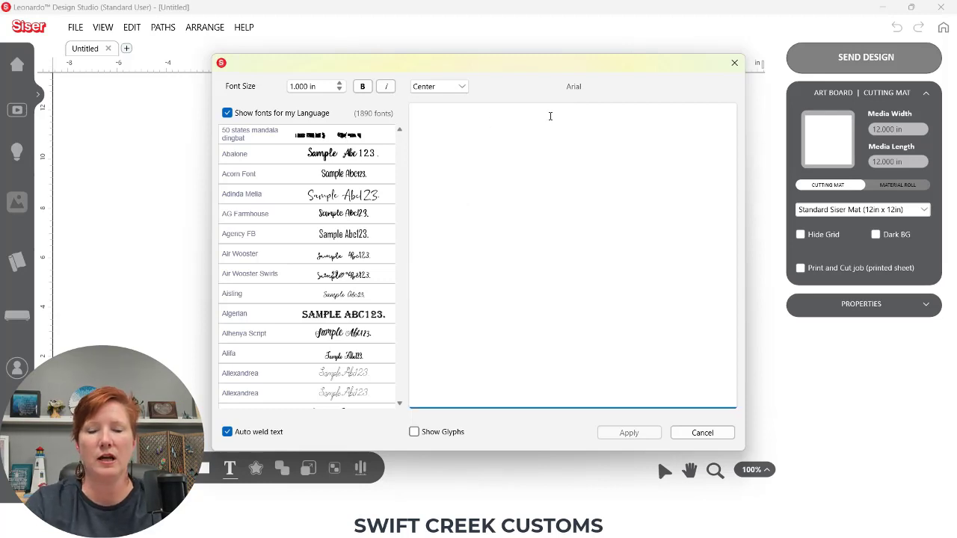
pyautogui.write('Siwf')
pyautogui.press('BackSpace')
pyautogui.press('BackSpace')
pyautogui.press('BackSpace')
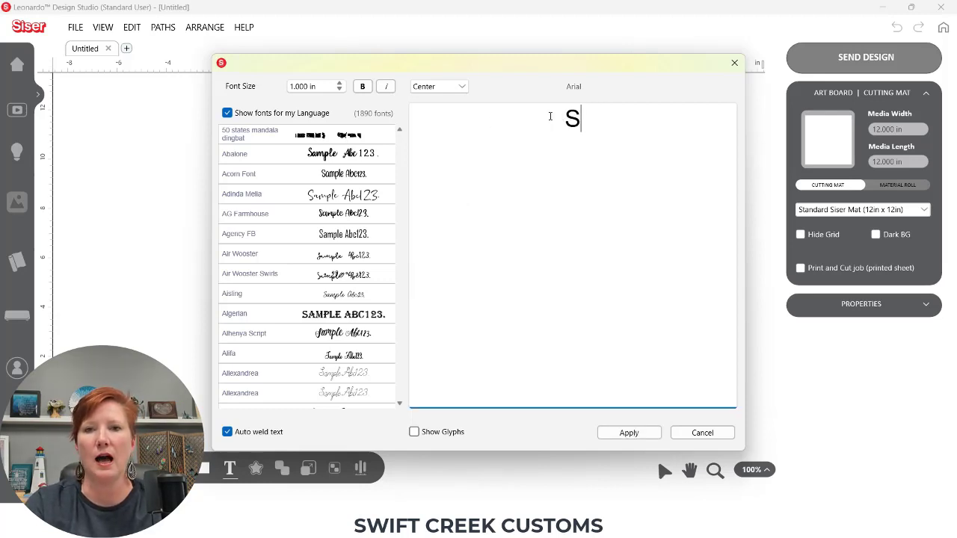
pyautogui.write('wift Creek Cus')
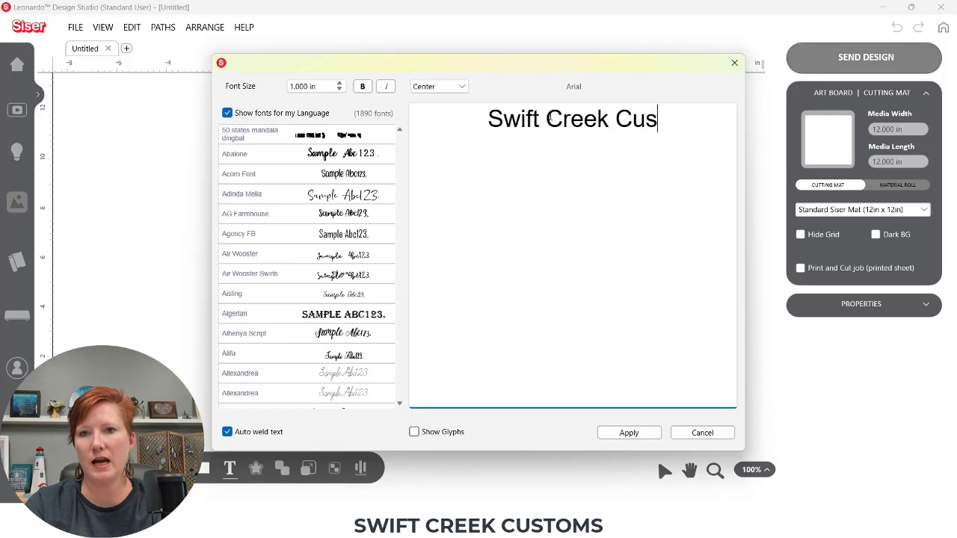
pyautogui.write('tom')
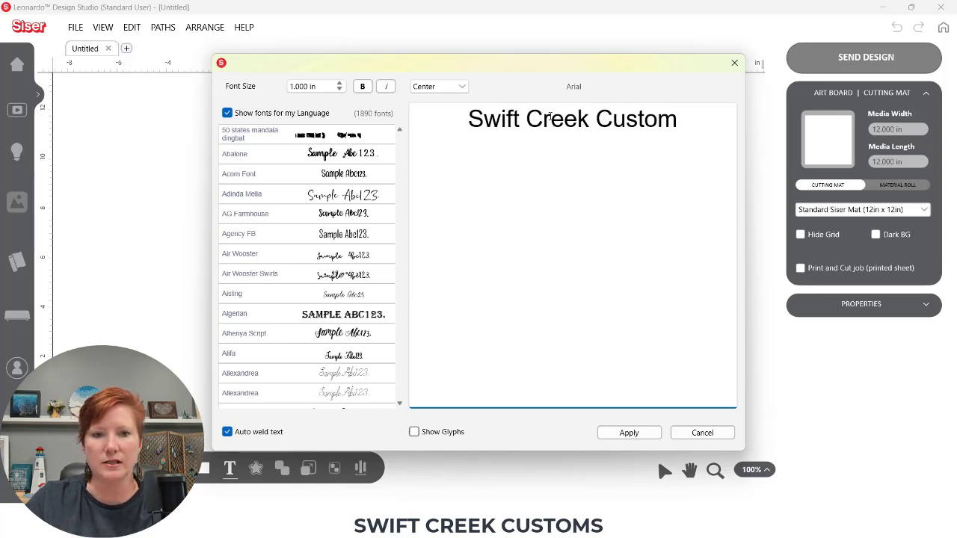
# Extend the text to Swift Creek Custom Swift Creek Customs and apply it to the mat
pyautogui.click(463, 87)
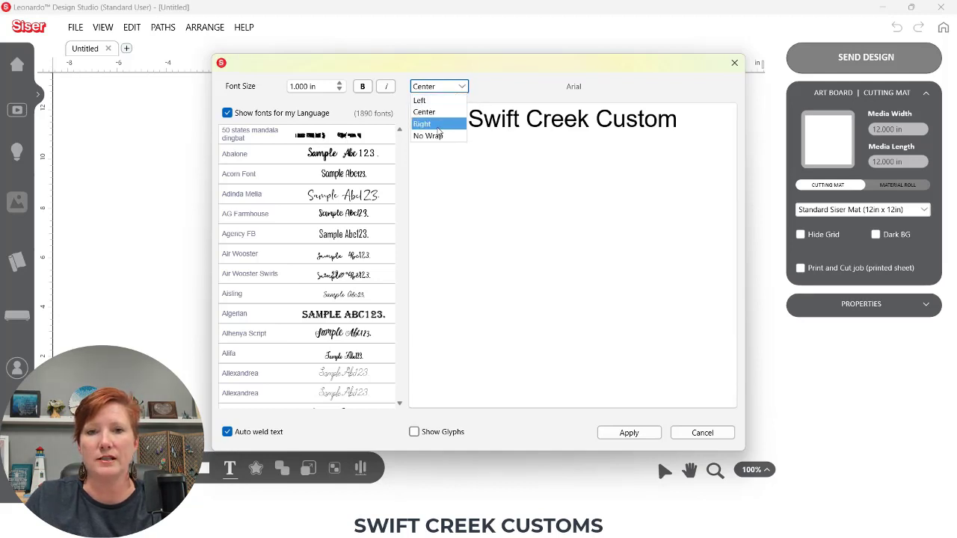
pyautogui.click(484, 146)
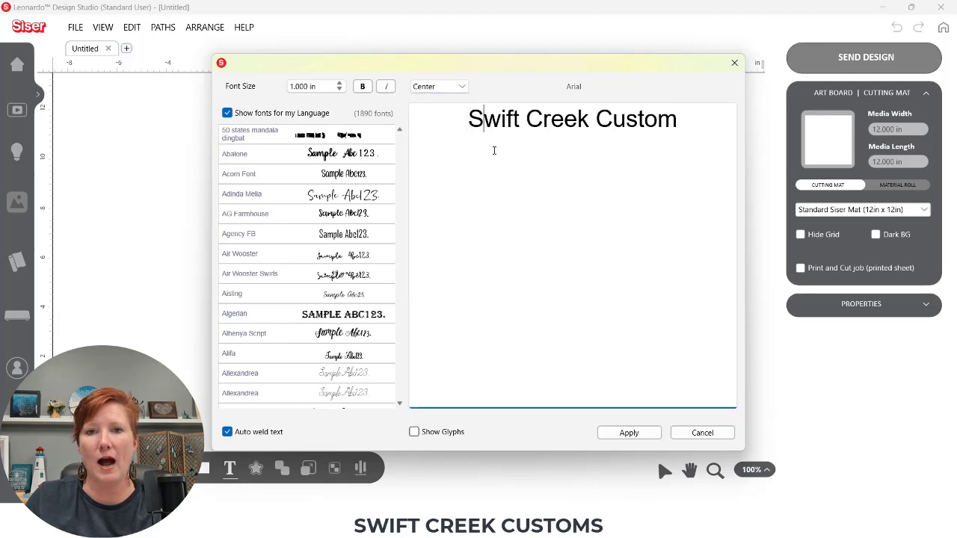
pyautogui.click(692, 128)
pyautogui.write('Swift Cree')
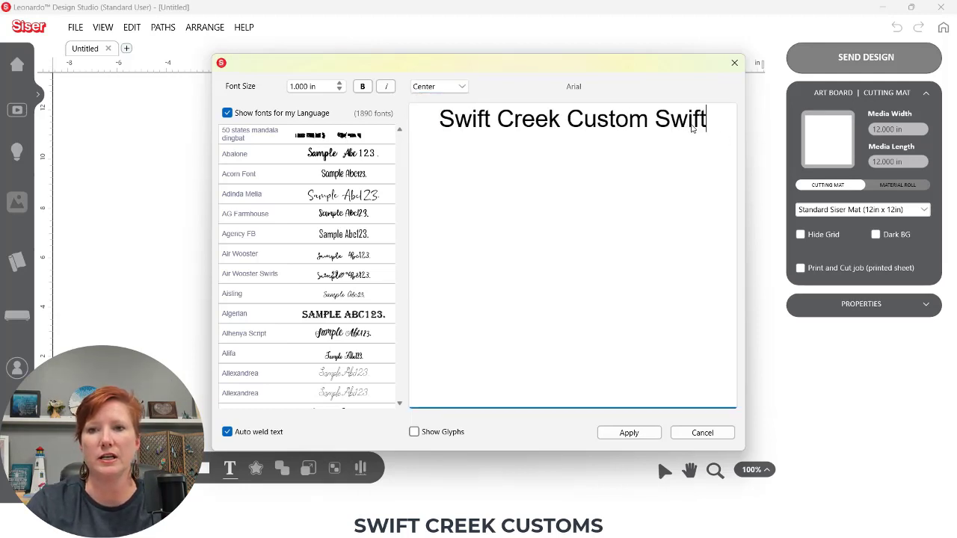
pyautogui.write('k Customs')
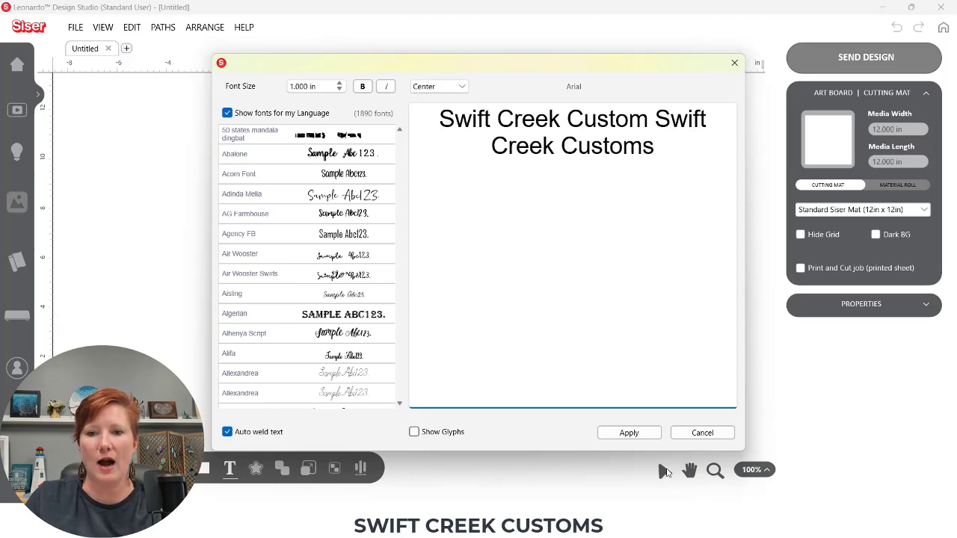
pyautogui.click(633, 433)
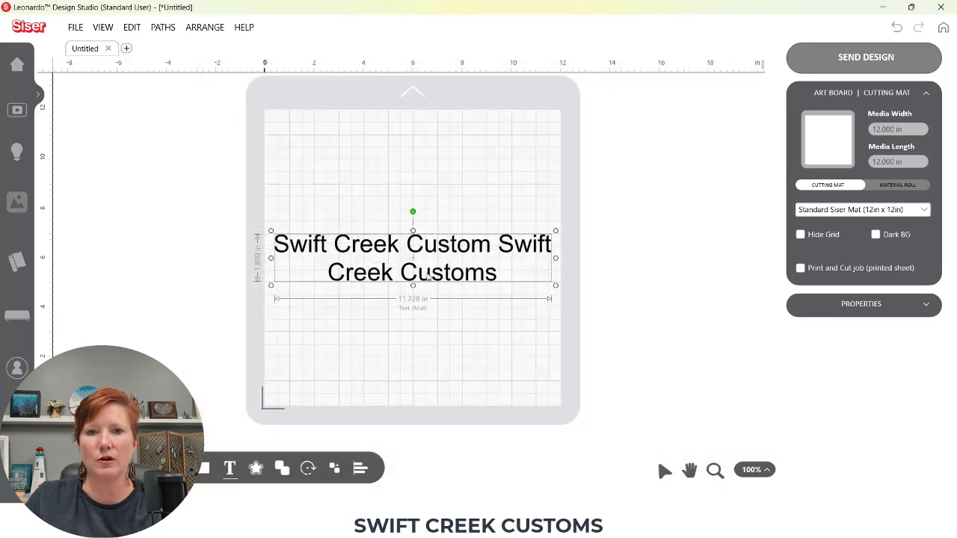
# Drag the wrapped text block to reposition it on the cutting mat
pyautogui.moveTo(430, 243); pyautogui.dragTo(418, 164)
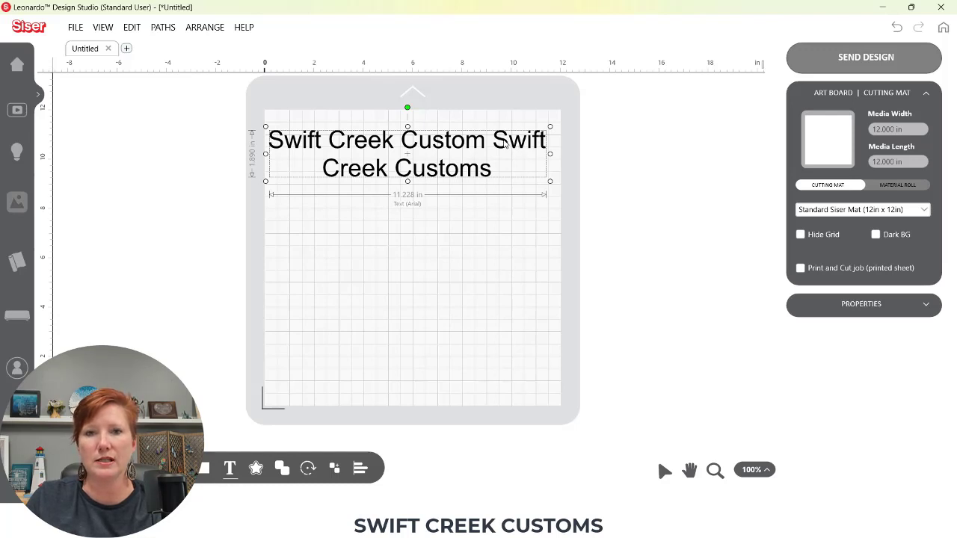
pyautogui.moveTo(505, 144); pyautogui.dragTo(505, 258)
# Switch the text's alignment to No Wrap, apply it, and scale the single-line text down to about 11.3 in wide
pyautogui.doubleClick(505, 258)
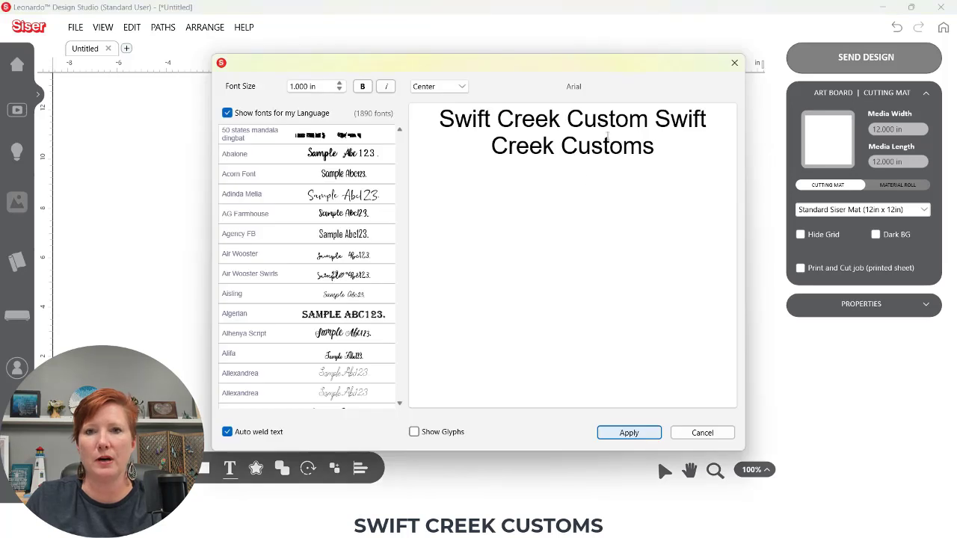
pyautogui.click(462, 87)
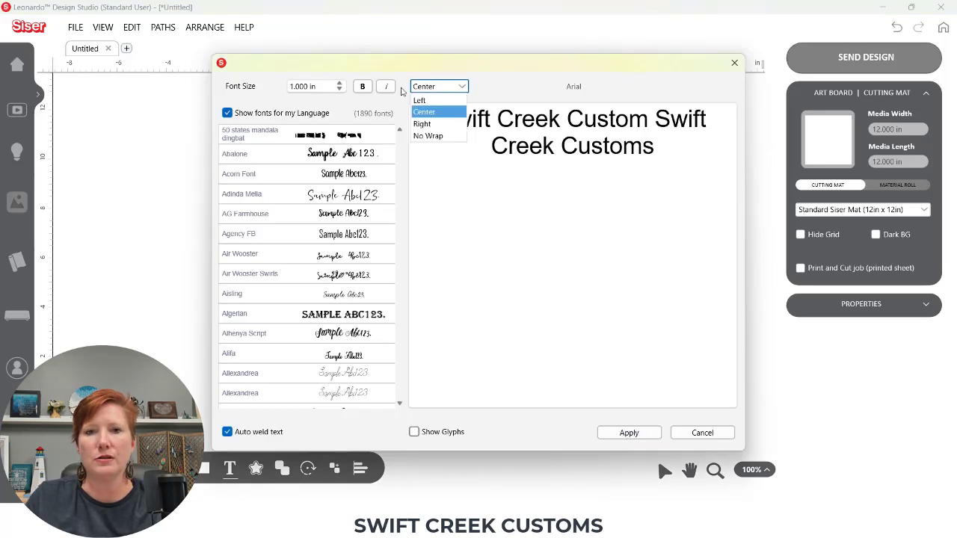
pyautogui.click(438, 138)
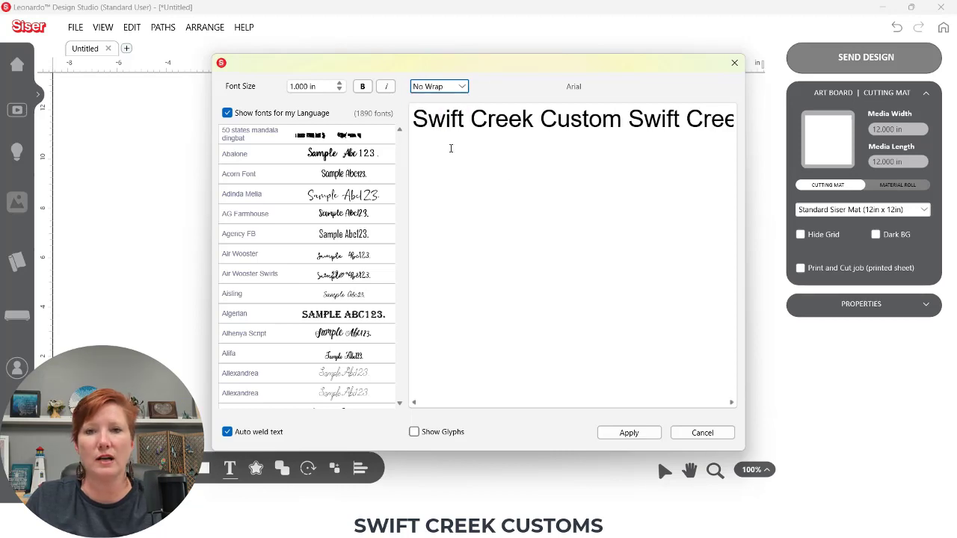
pyautogui.click(627, 434)
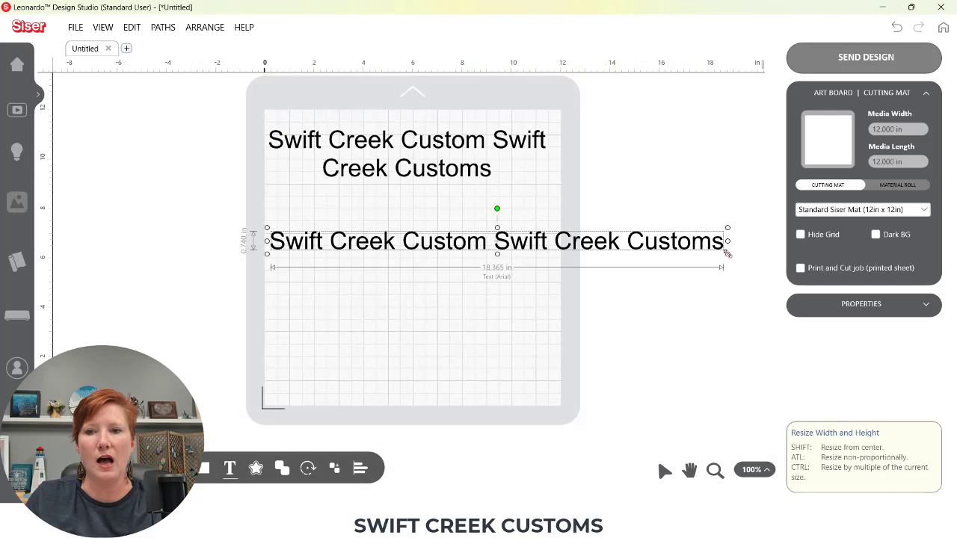
pyautogui.moveTo(727, 255); pyautogui.dragTo(554, 233)
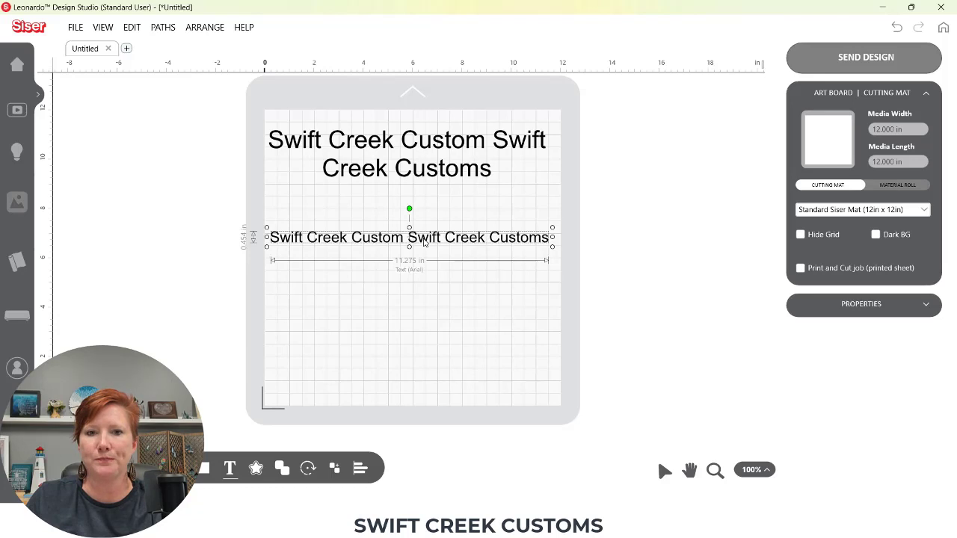
# Open All Preferences and set the Keyboard Nudge amount to 0.175 in
pyautogui.click(76, 28)
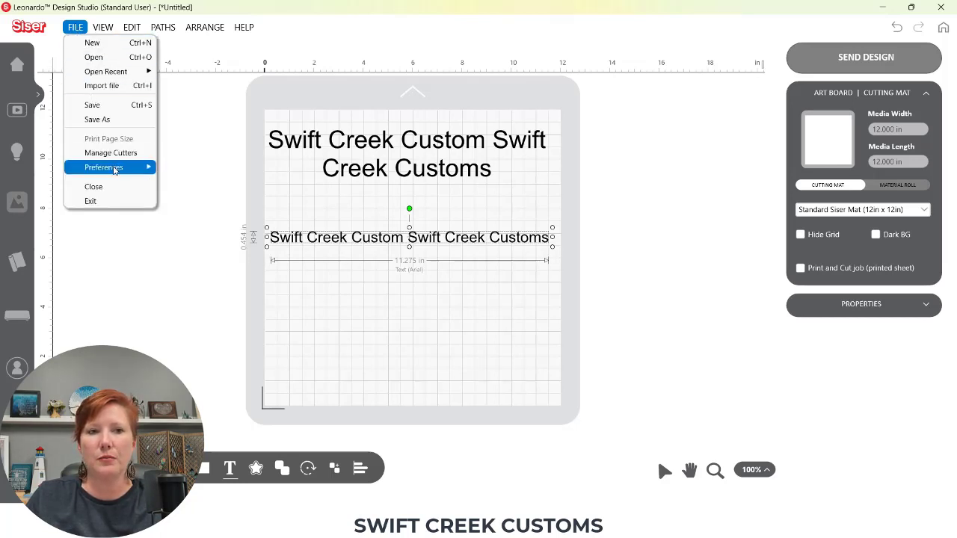
pyautogui.moveTo(124, 169)
pyautogui.moveTo(208, 173)
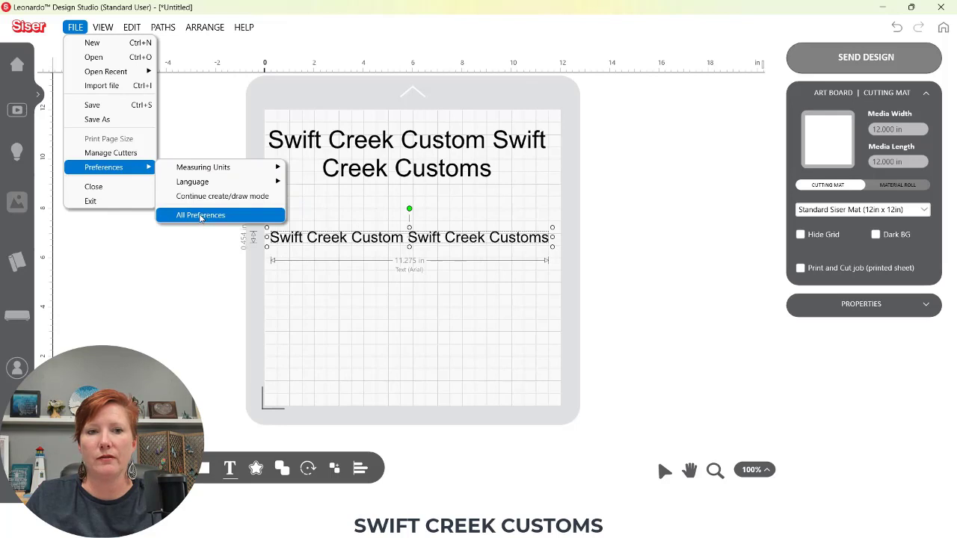
pyautogui.click(201, 215)
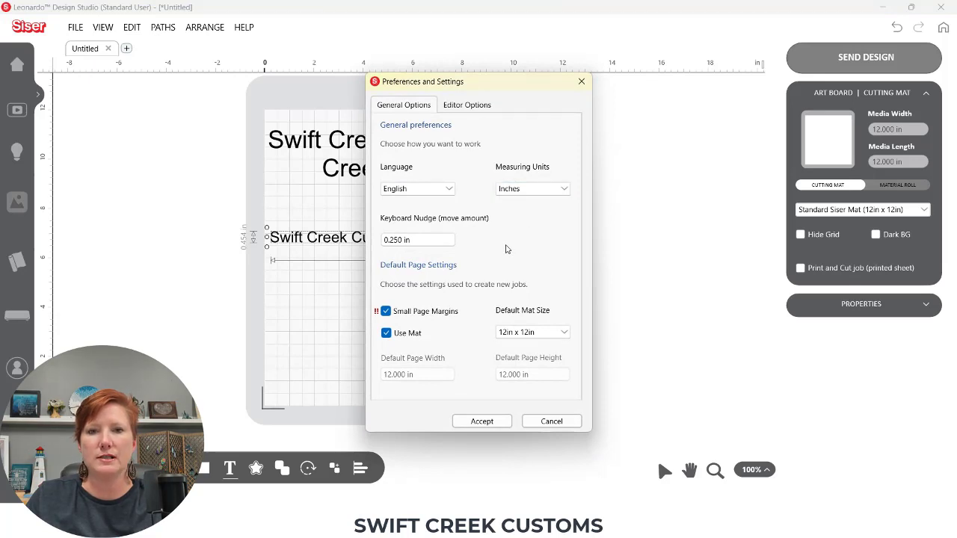
pyautogui.click(409, 240)
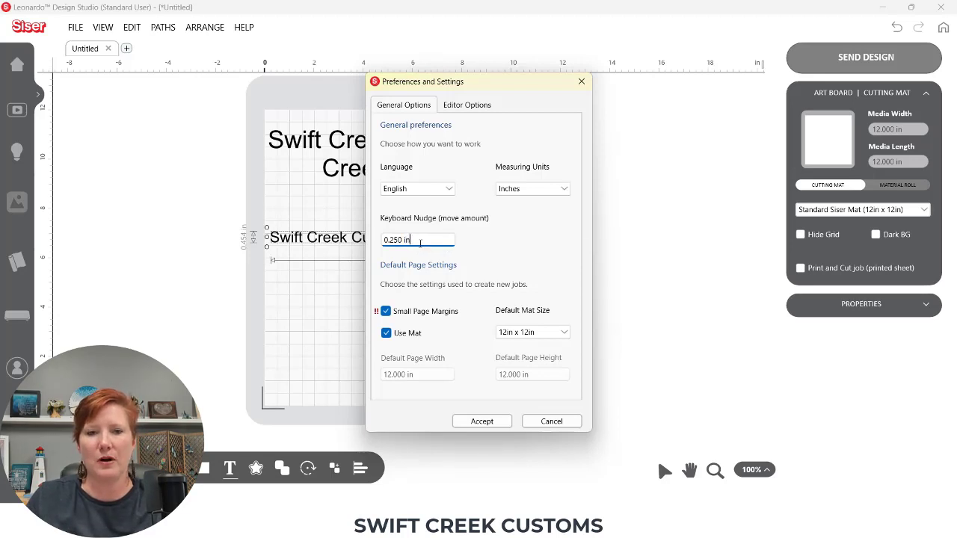
pyautogui.moveTo(418, 239); pyautogui.dragTo(381, 240)
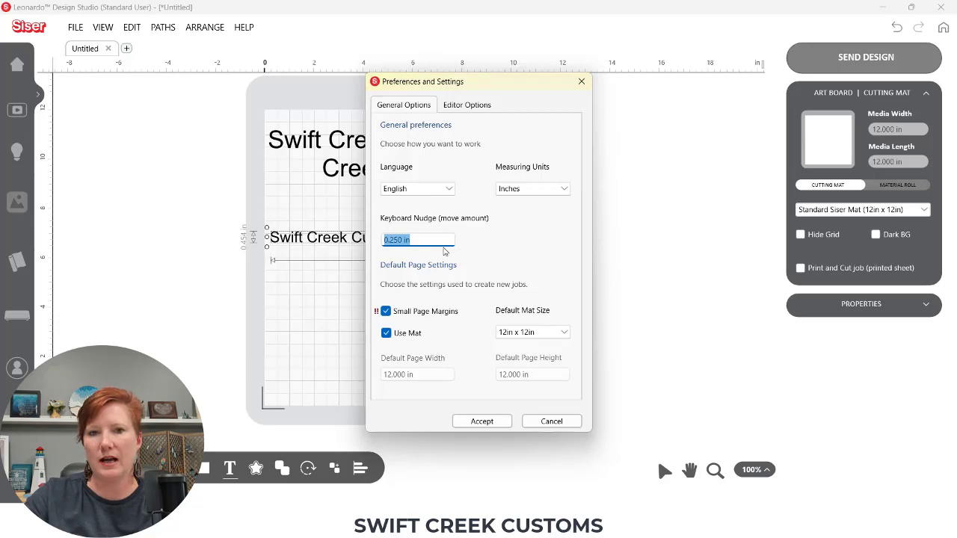
pyautogui.write('0.175 in')
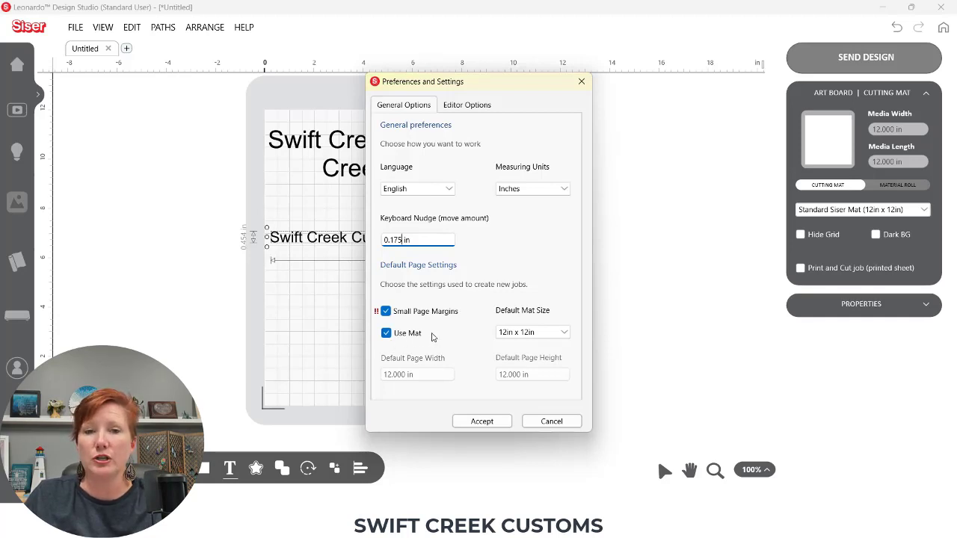
# Turn off Use Mat, set the default page width and height to 24 in, and accept the preferences
pyautogui.click(386, 334)
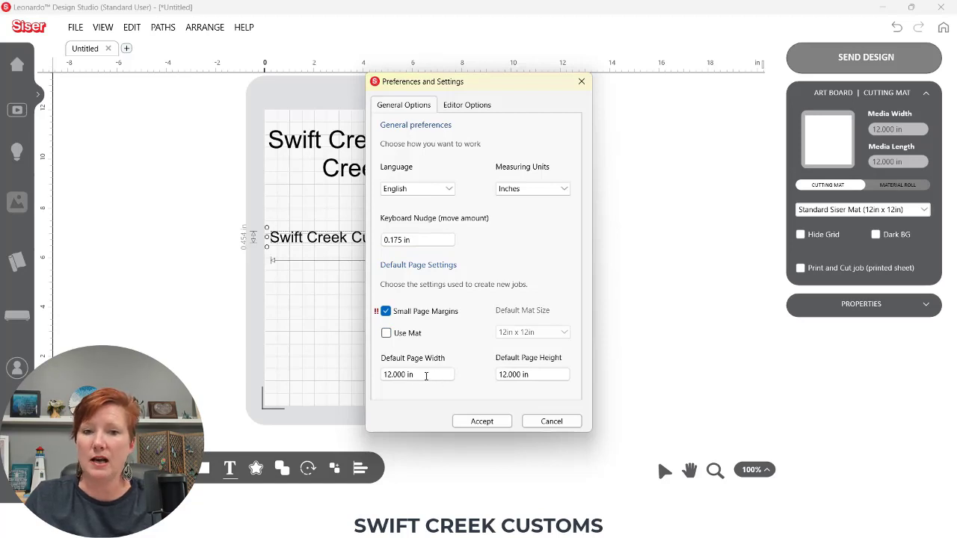
pyautogui.moveTo(424, 374); pyautogui.dragTo(375, 375)
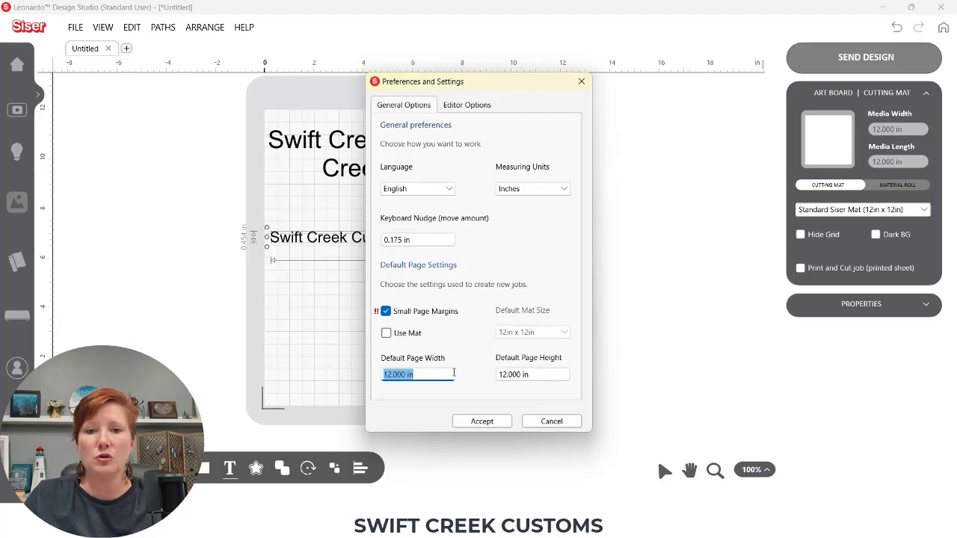
pyautogui.write('24')
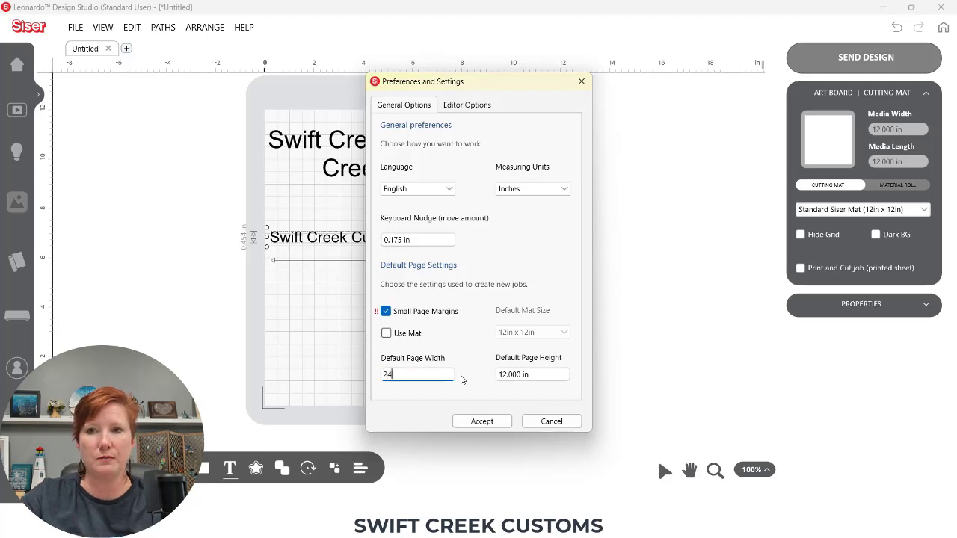
pyautogui.press('Tab')
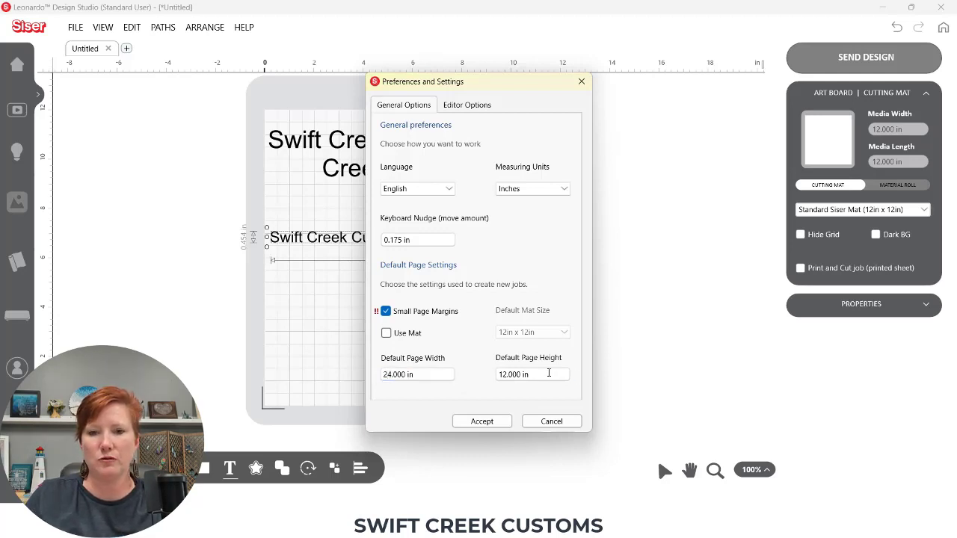
pyautogui.moveTo(549, 374); pyautogui.dragTo(462, 368)
pyautogui.write('24')
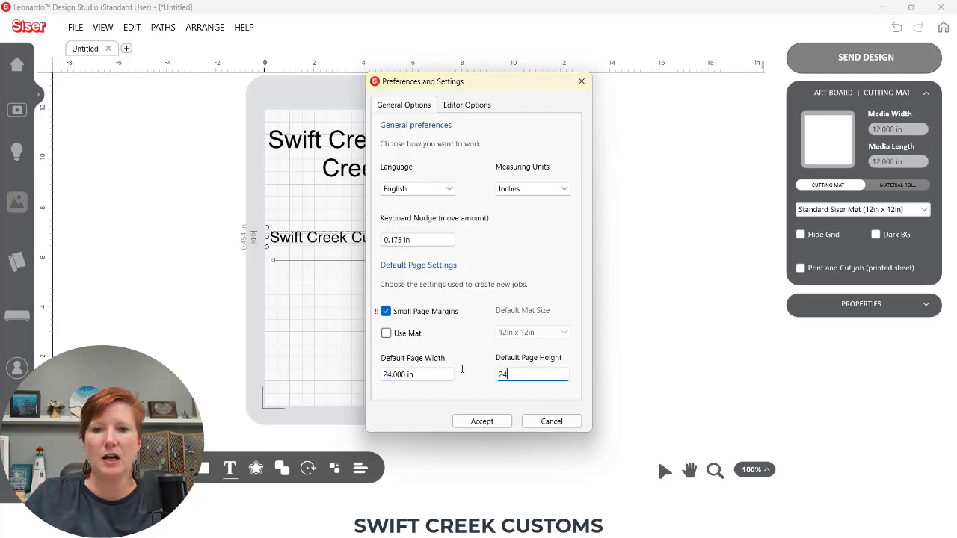
pyautogui.hotkey('shift', 'Tab')
pyautogui.click(482, 421)
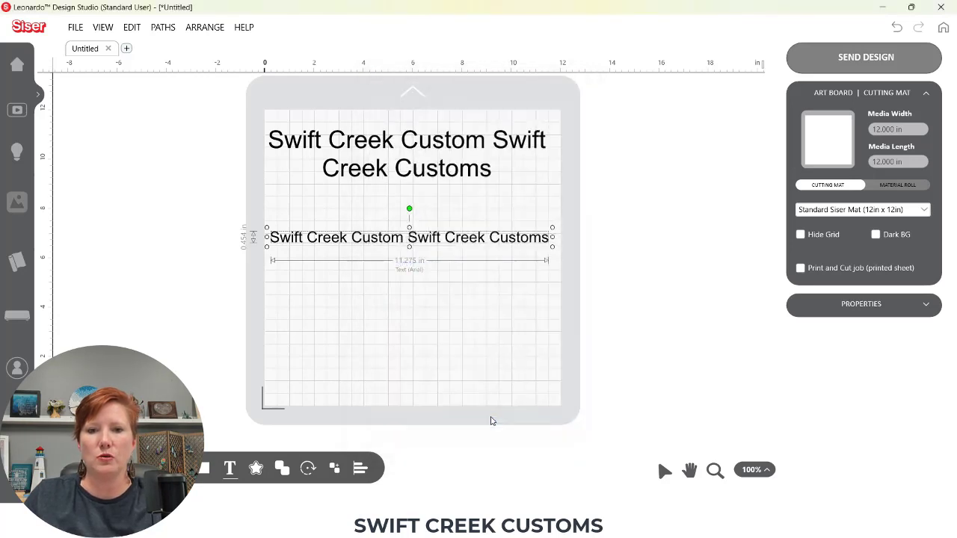
# Open a new design tab with the new default page settings
pyautogui.click(126, 48)
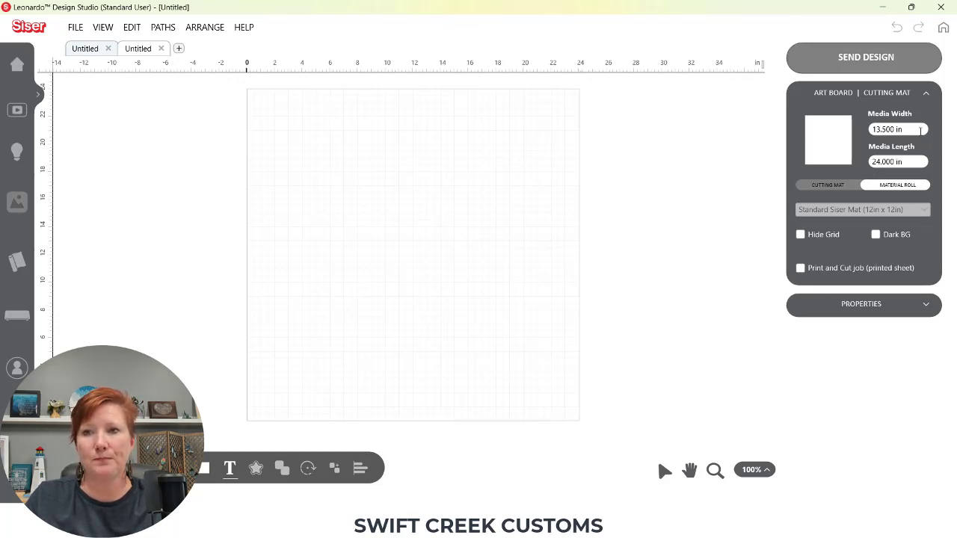
pyautogui.press('ctrl')
pyautogui.press('ctrl')
pyautogui.press('ctrl')
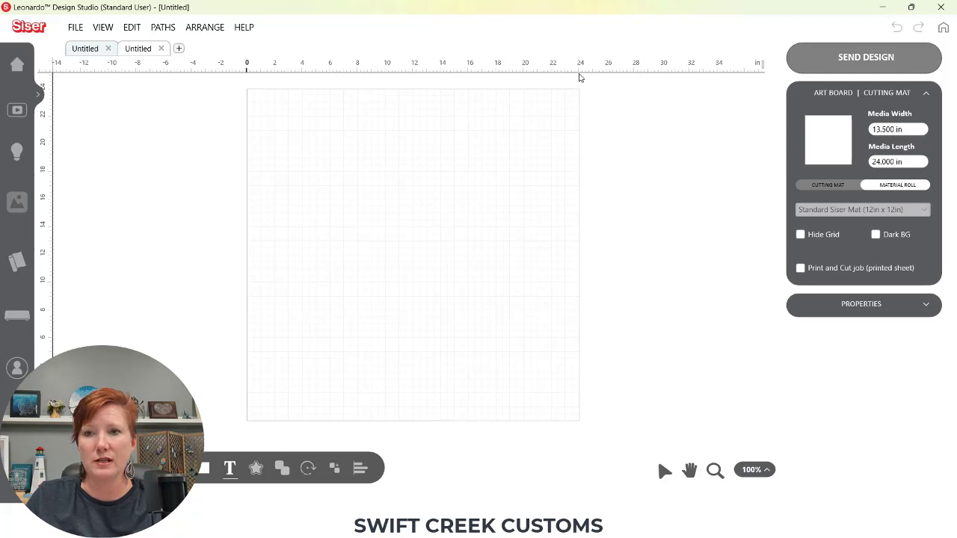
# Reopen All Preferences and set the default page width and height back to 12 in
pyautogui.click(71, 22)
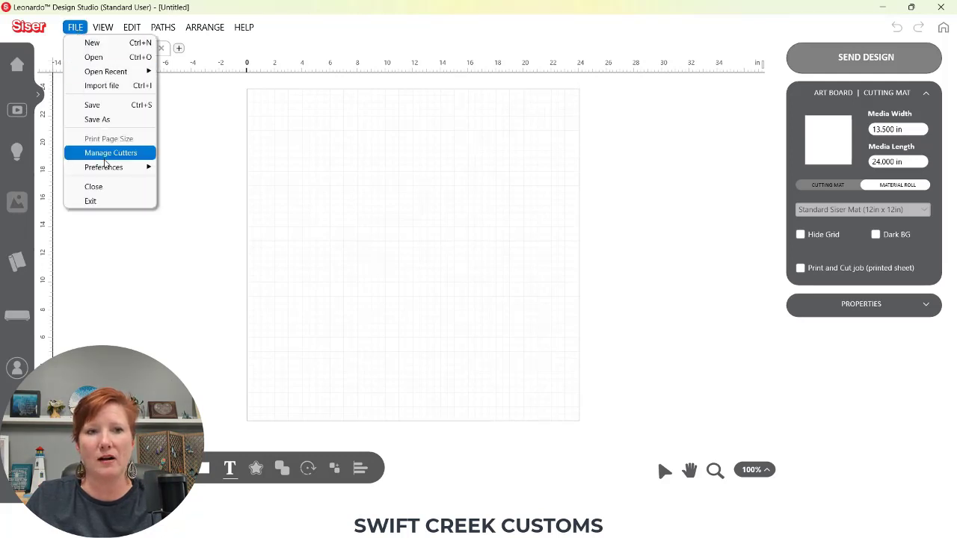
pyautogui.moveTo(109, 167)
pyautogui.click(198, 216)
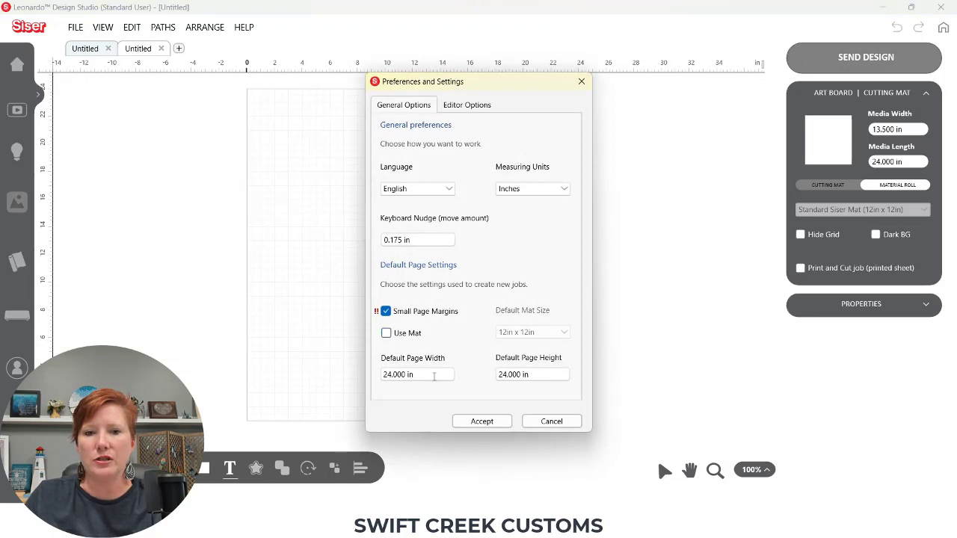
pyautogui.moveTo(413, 372); pyautogui.dragTo(364, 369)
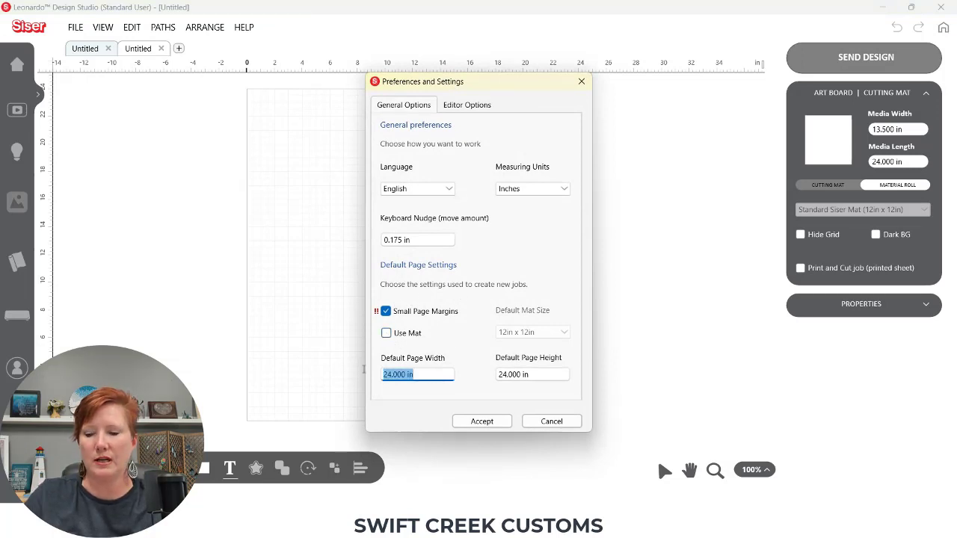
pyautogui.write('12')
pyautogui.press('Tab')
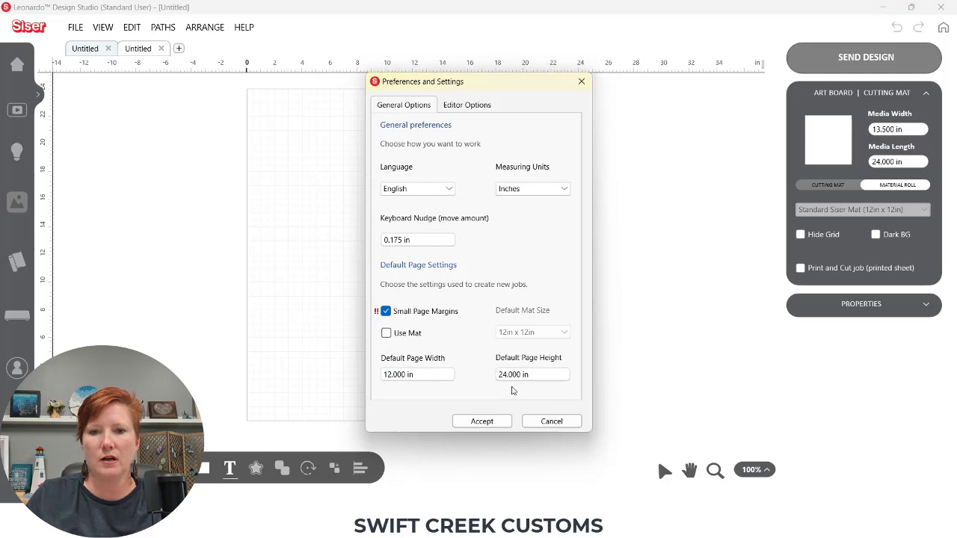
pyautogui.moveTo(532, 374); pyautogui.dragTo(456, 375)
pyautogui.write('12')
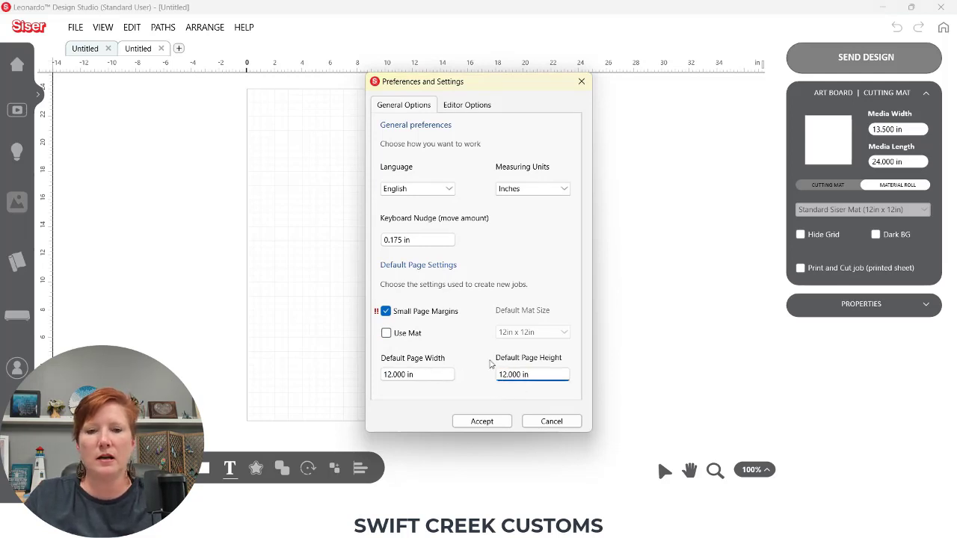
# Enable Use Mat with a 12in x 24in default mat size, accept, and open a new design tab
pyautogui.click(386, 334)
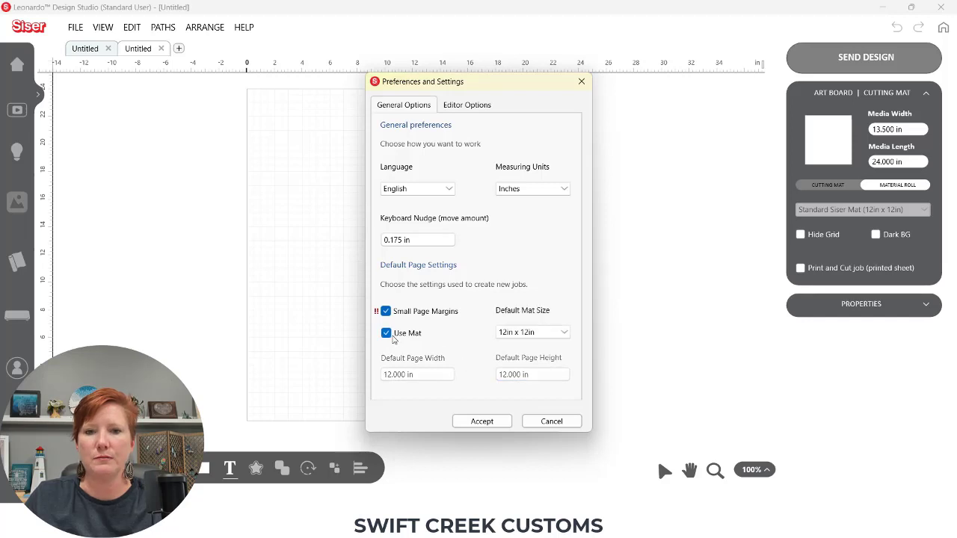
pyautogui.click(533, 333)
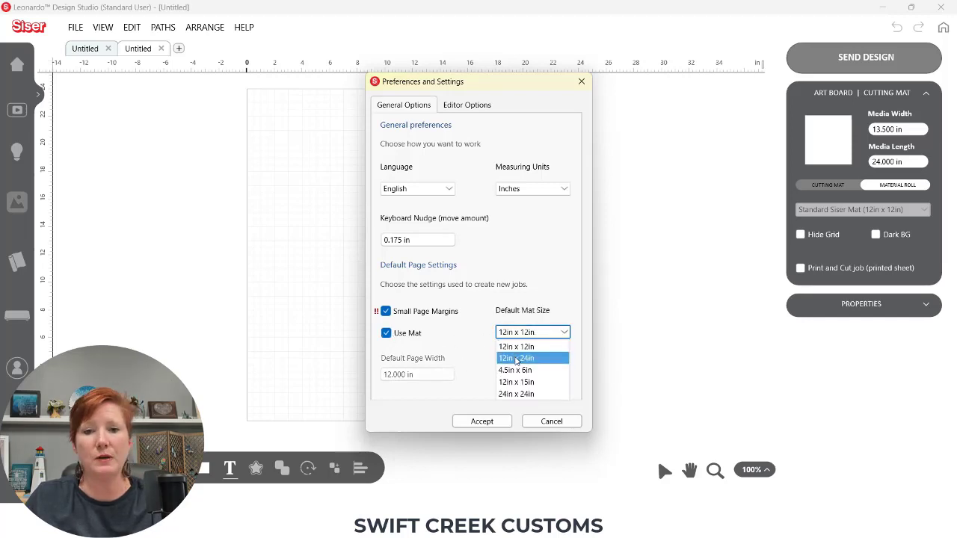
pyautogui.click(516, 359)
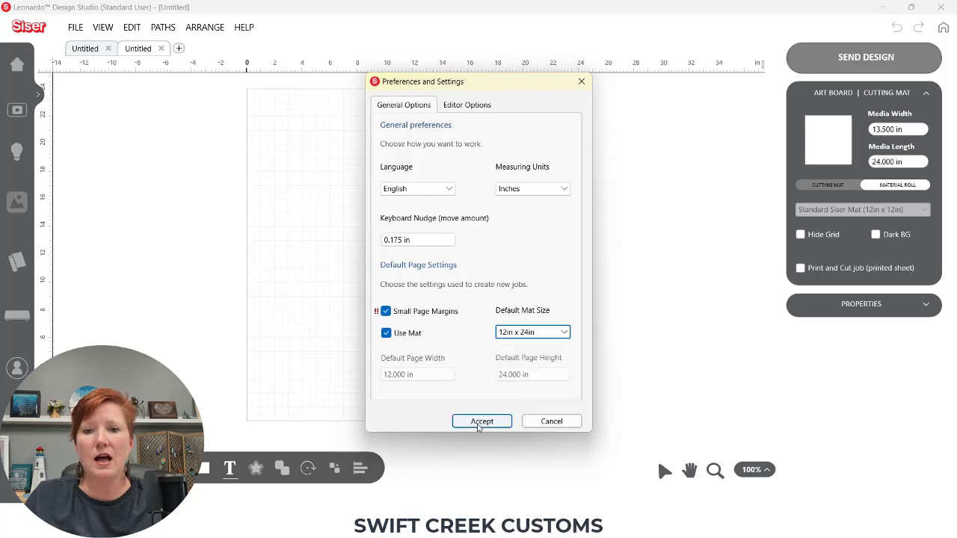
pyautogui.click(481, 421)
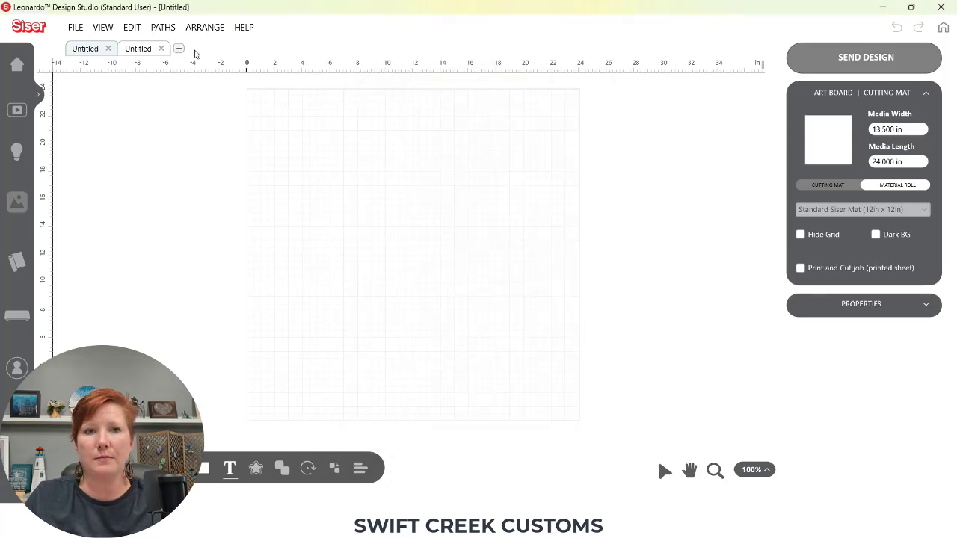
pyautogui.click(178, 48)
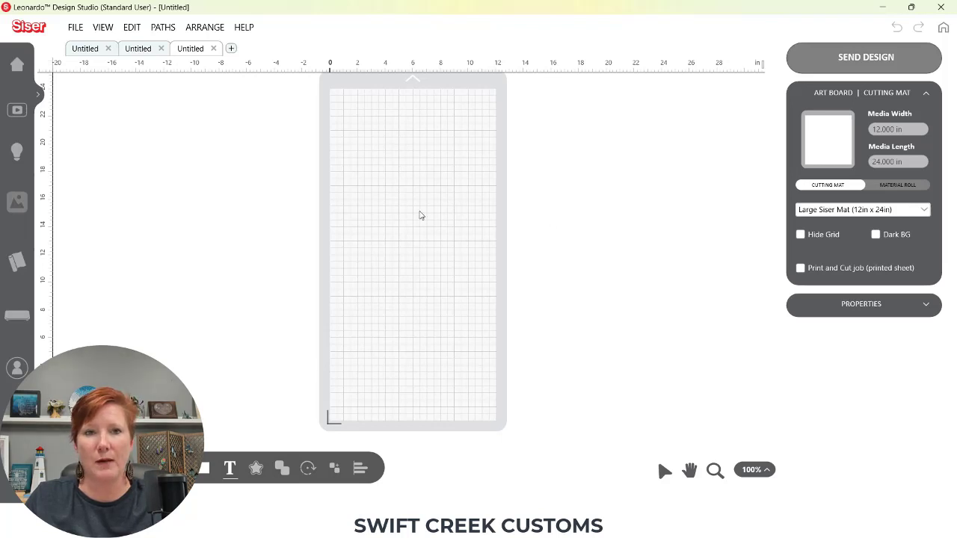
# Reset the default mat size to 12in x 12in in All Preferences and accept
pyautogui.click(75, 27)
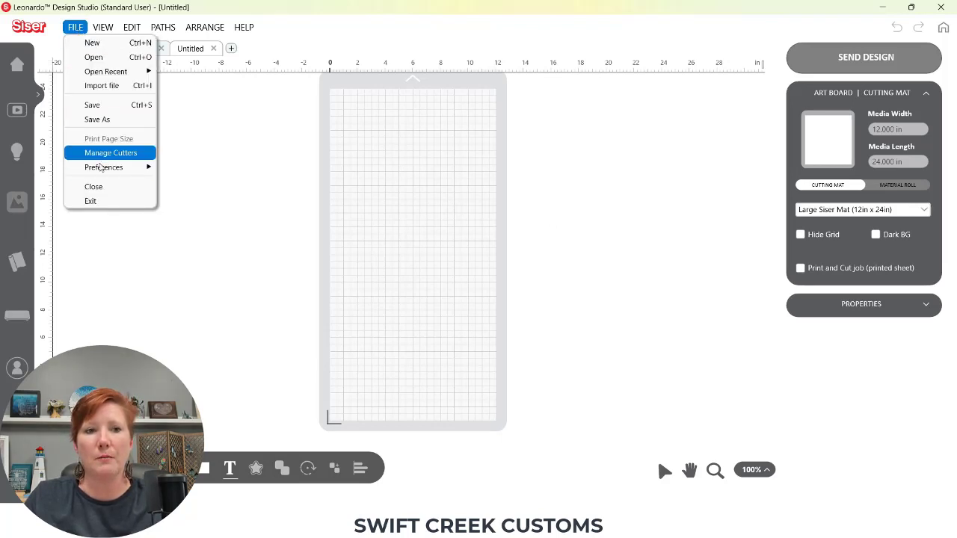
pyautogui.moveTo(99, 168)
pyautogui.click(199, 214)
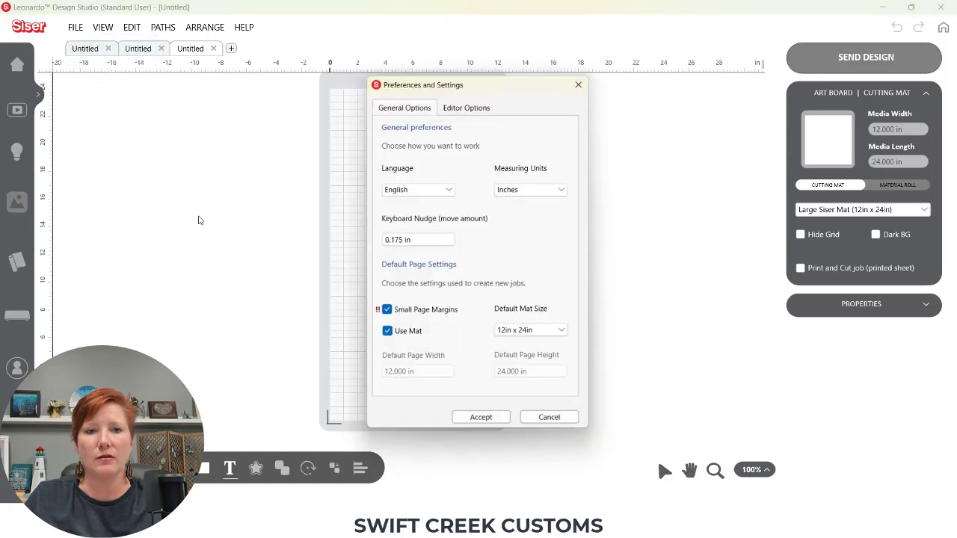
pyautogui.click(527, 332)
pyautogui.click(524, 352)
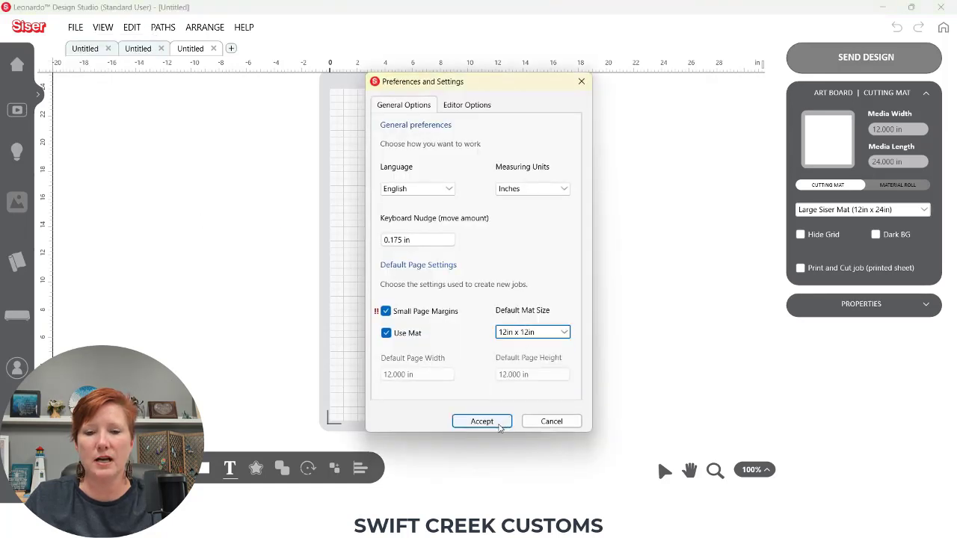
pyautogui.click(494, 427)
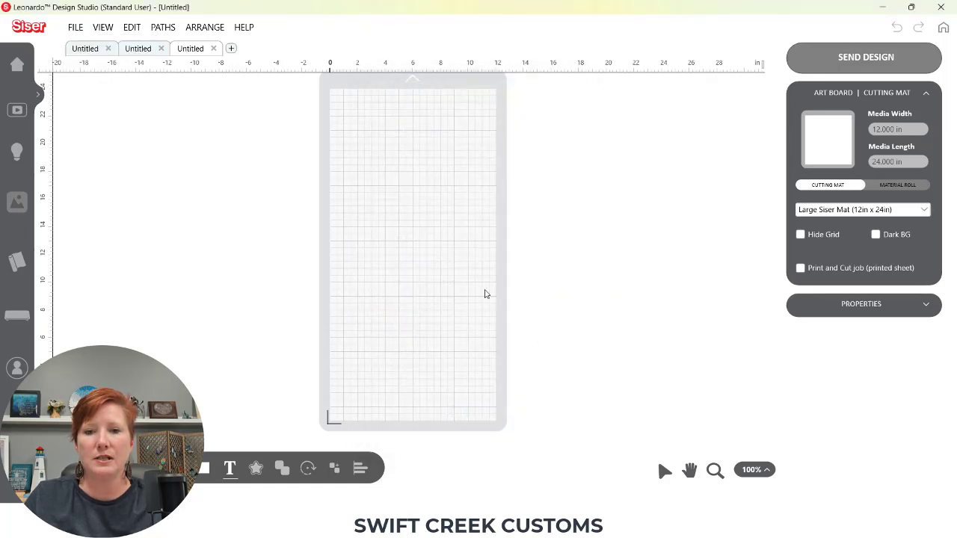
# Open All Preferences, enable Drawing Shapes under Editor Options, and accept
pyautogui.click(77, 28)
pyautogui.moveTo(101, 166)
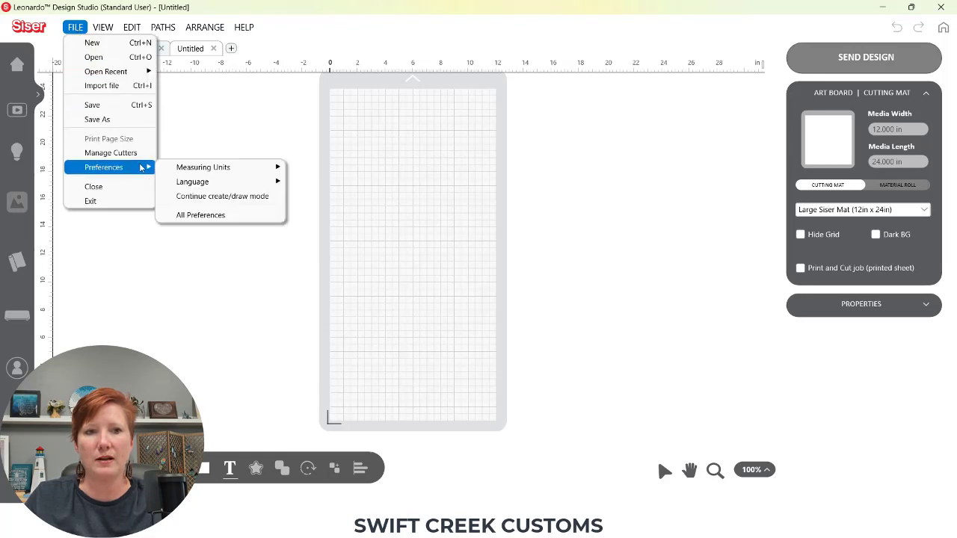
pyautogui.click(208, 217)
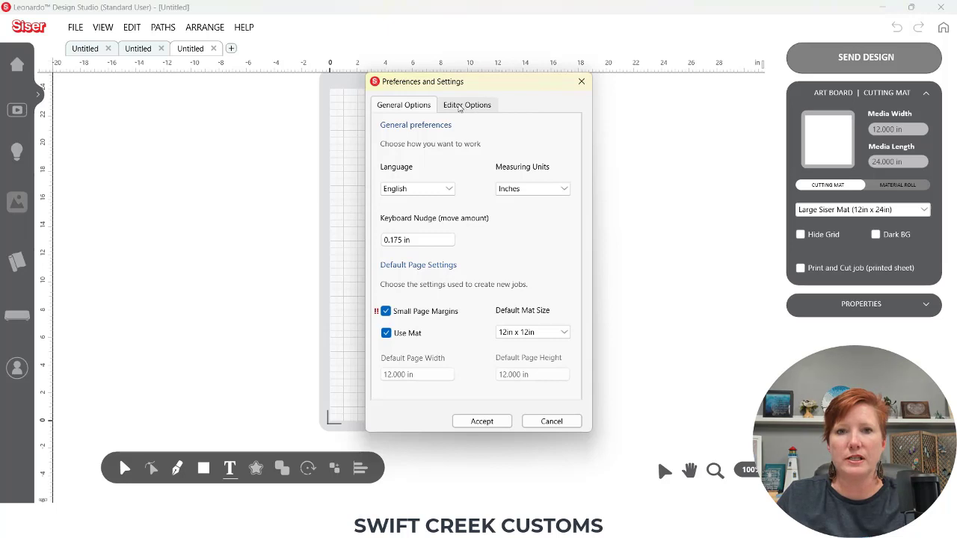
pyautogui.click(465, 107)
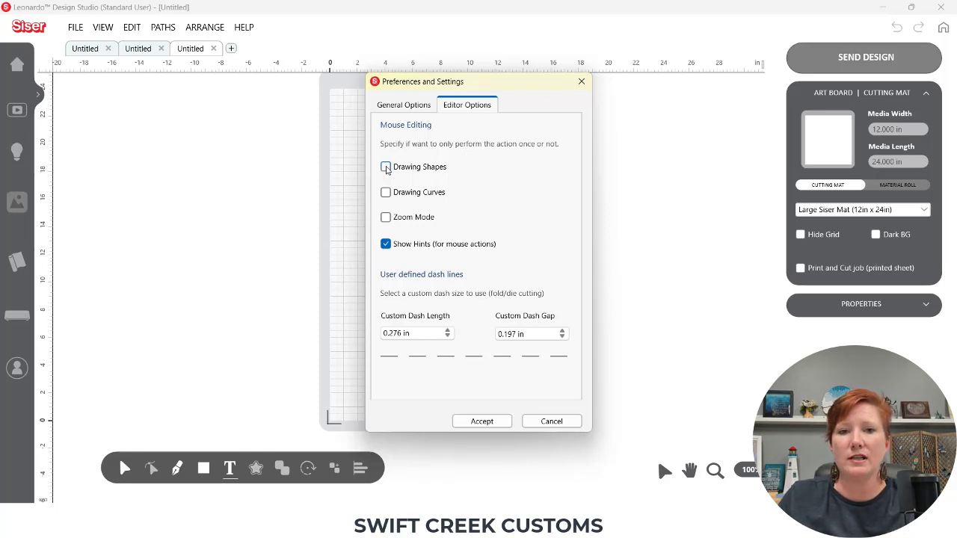
pyautogui.click(386, 168)
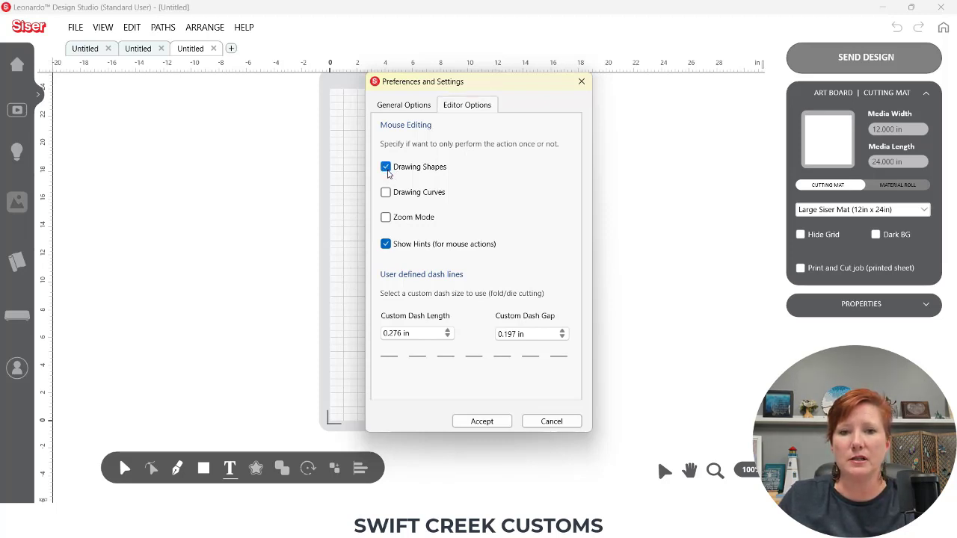
pyautogui.click(483, 421)
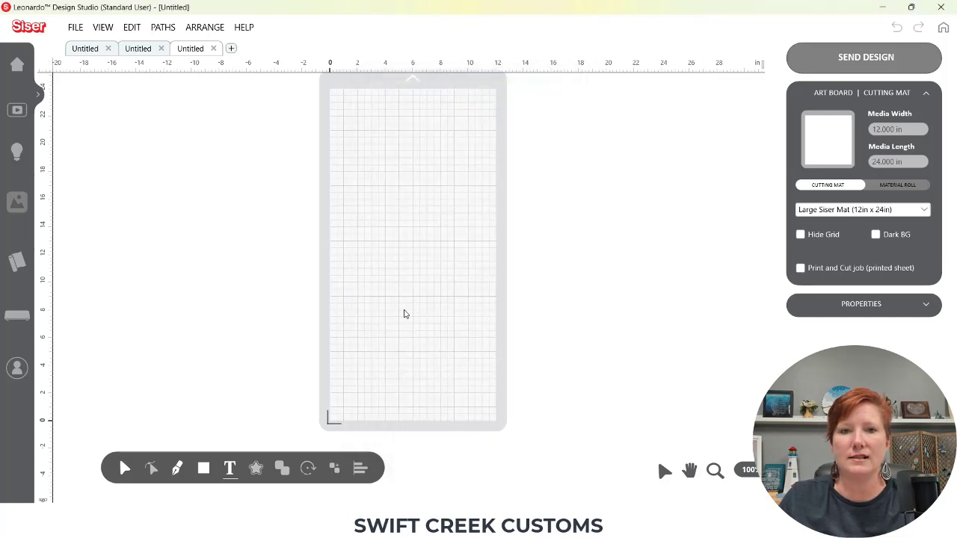
# Open a new design tab and place a row of four circles near the top of the mat with the circle tool
pyautogui.click(231, 48)
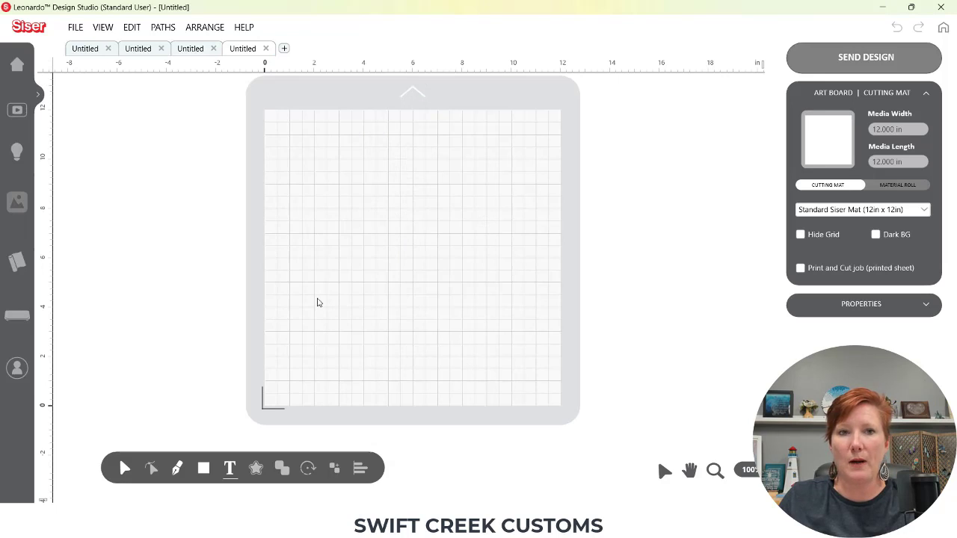
pyautogui.click(203, 469)
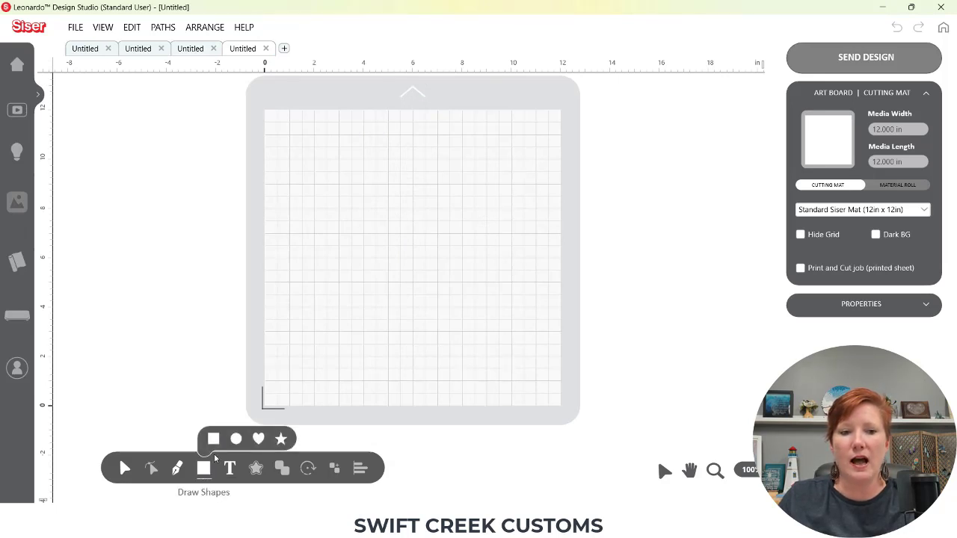
pyautogui.click(235, 440)
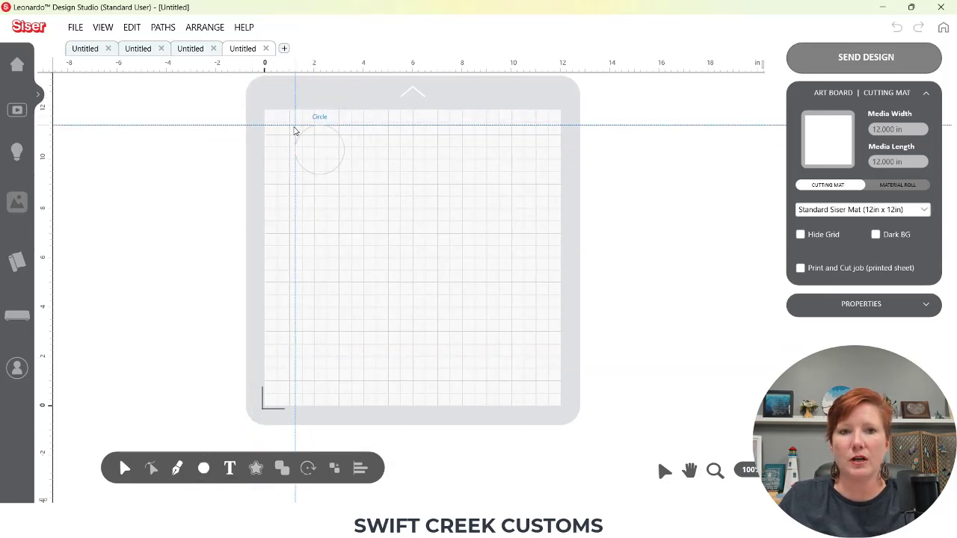
pyautogui.click(318, 145)
pyautogui.click(382, 144)
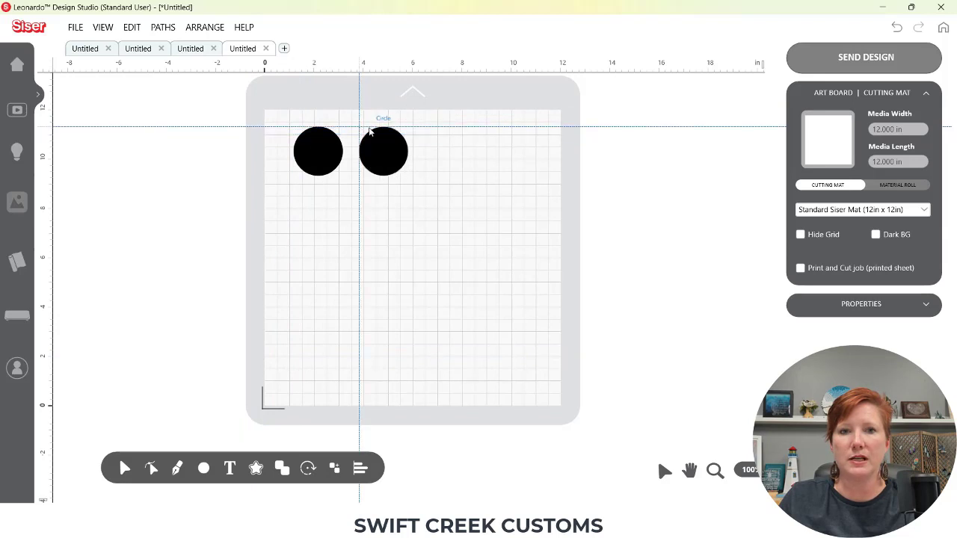
pyautogui.click(418, 129)
pyautogui.click(483, 129)
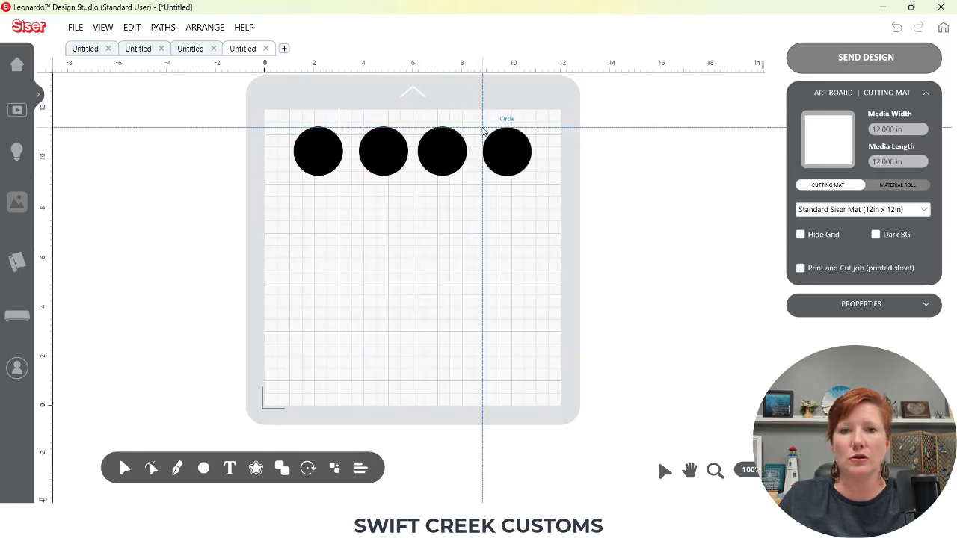
# Place a second row of four circles, then drag a larger circle about 4 in across below them
pyautogui.click(300, 191)
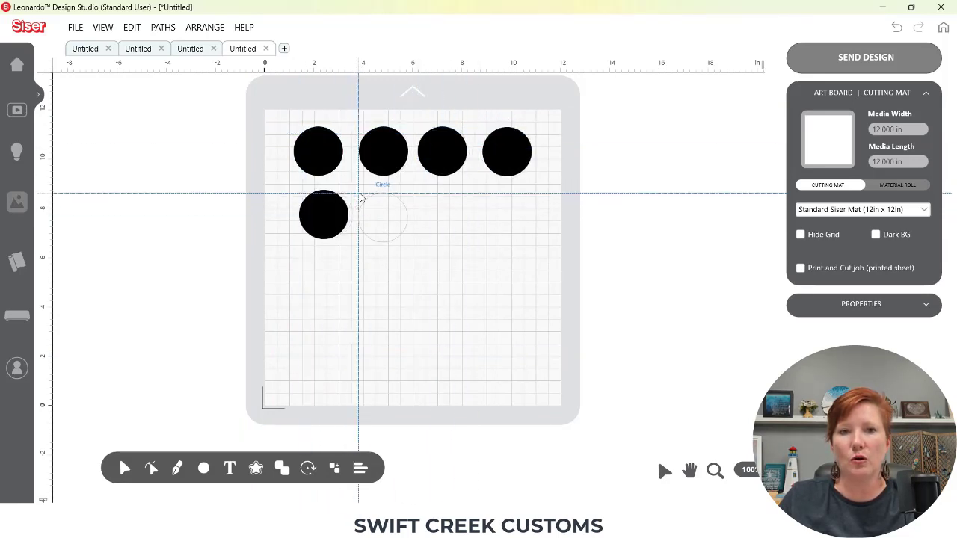
pyautogui.click(358, 191)
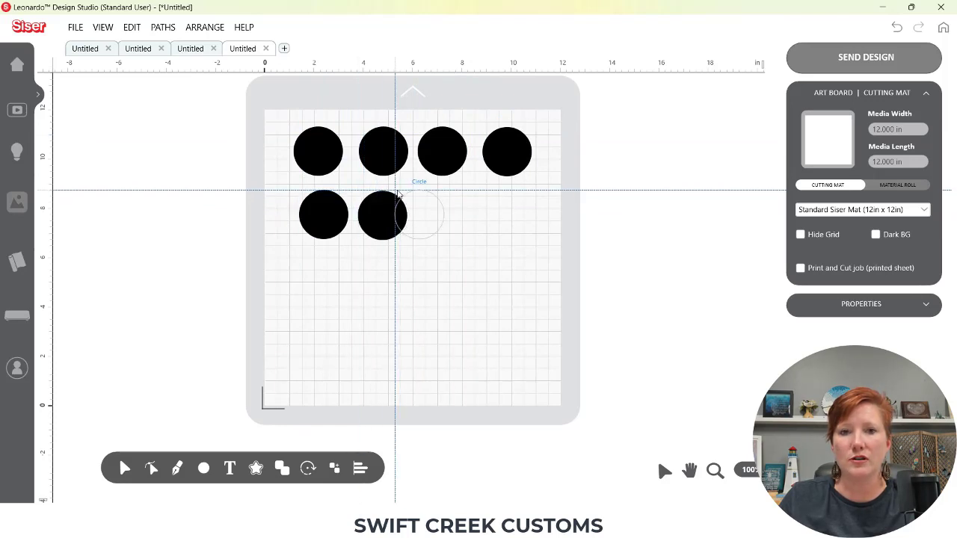
pyautogui.click(423, 191)
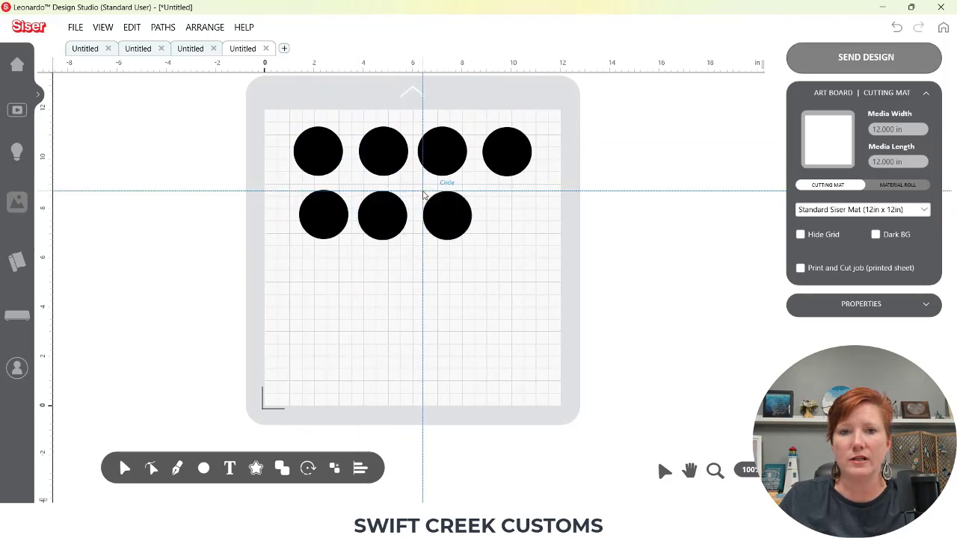
pyautogui.click(490, 190)
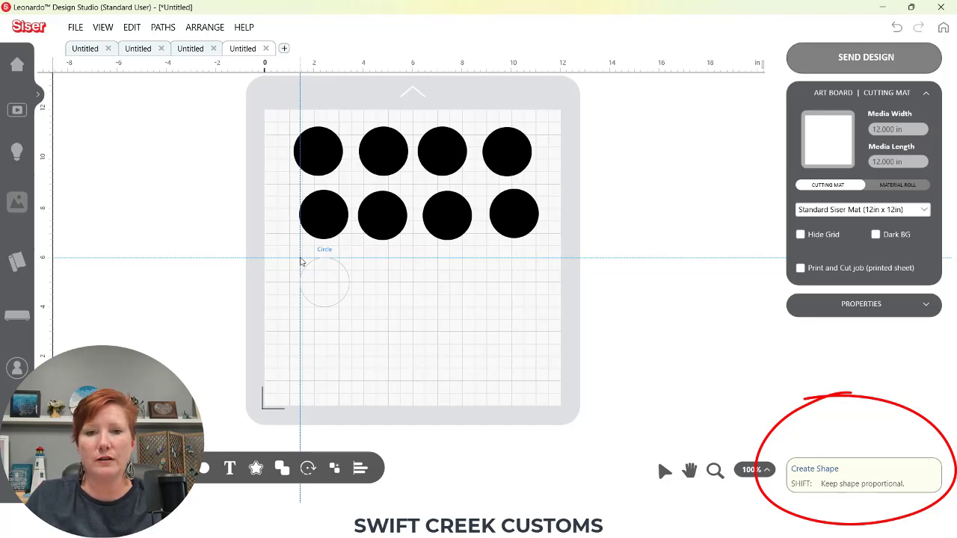
pyautogui.moveTo(300, 260); pyautogui.dragTo(403, 360)
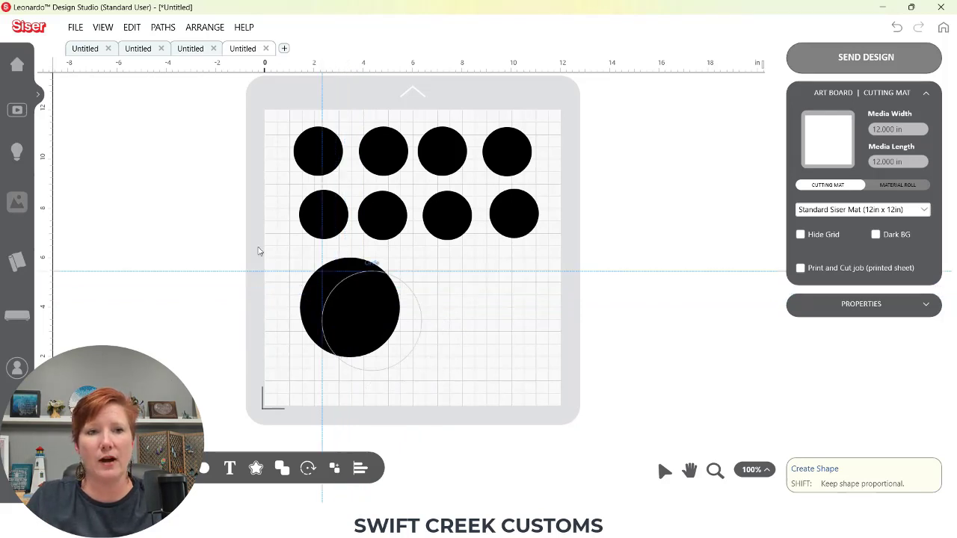
# Reopen All Preferences, turn off Drawing Shapes under Editor Options, and accept
pyautogui.click(75, 30)
pyautogui.moveTo(105, 167)
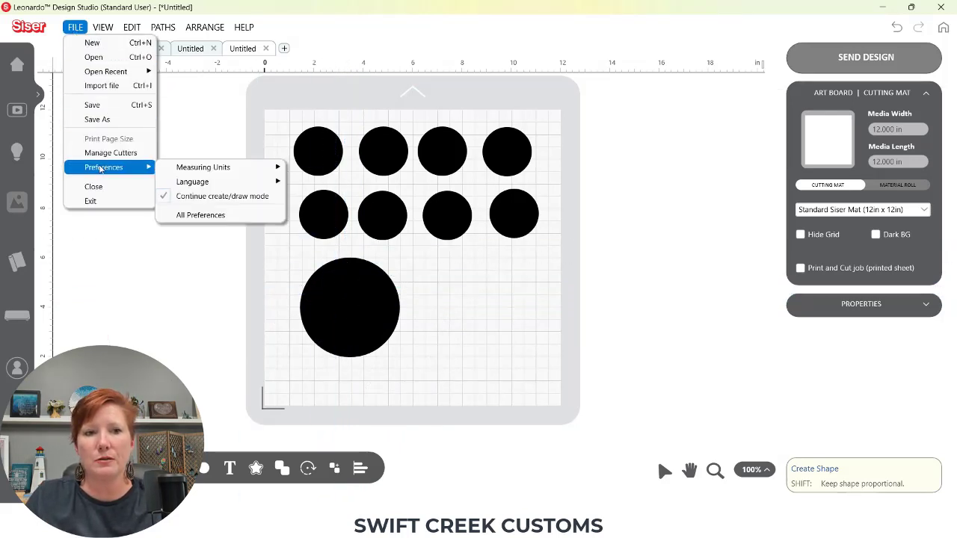
pyautogui.click(199, 216)
pyautogui.click(467, 105)
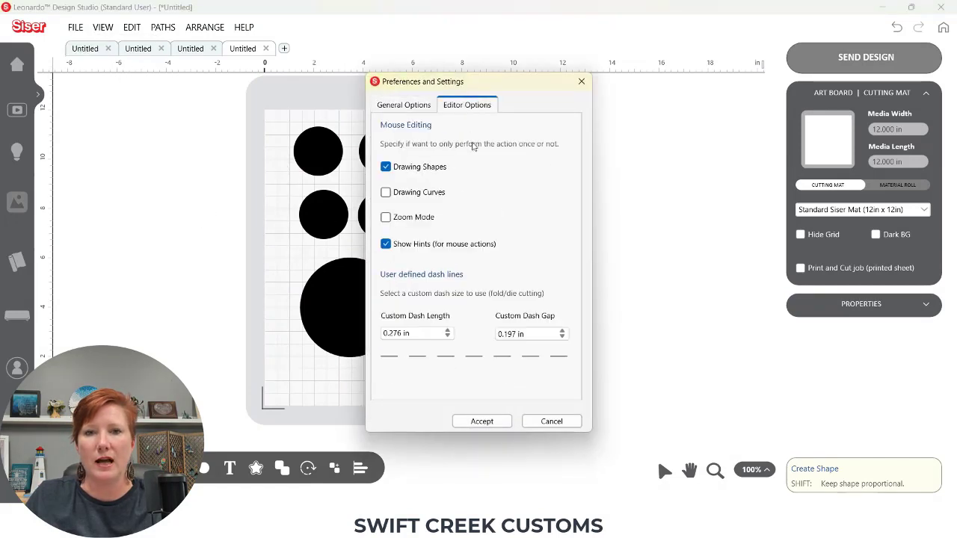
pyautogui.click(385, 168)
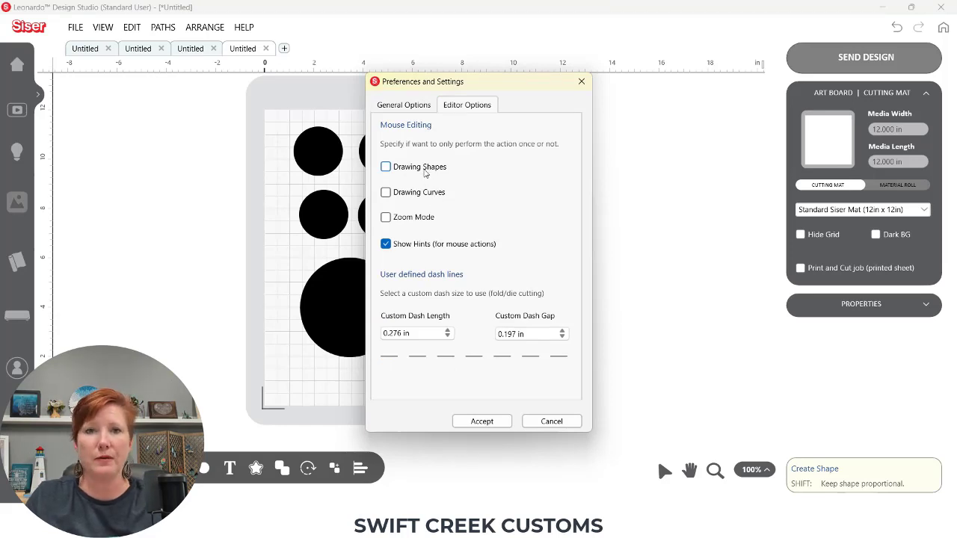
pyautogui.click(481, 422)
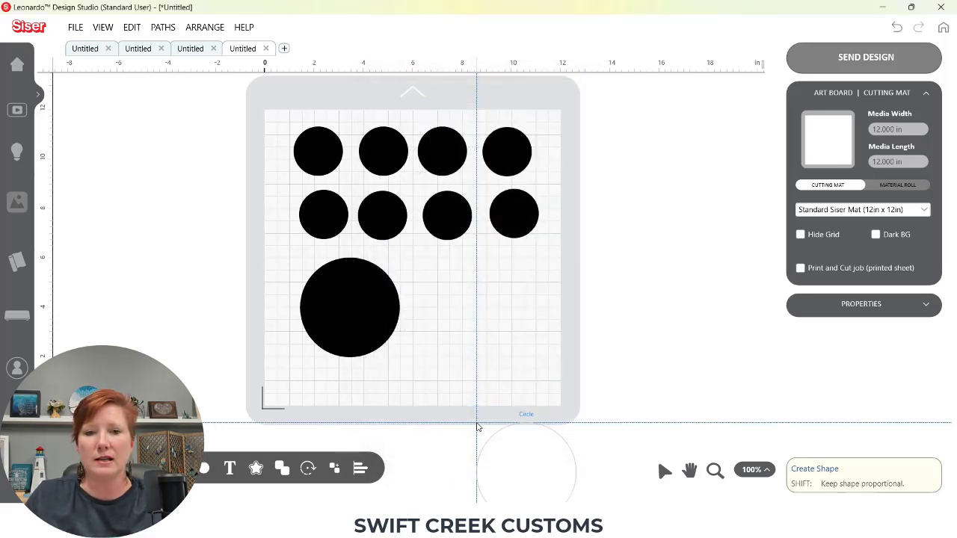
# Place one more circle about 4 in wide on the mat and move it off the mat beside the top row
pyautogui.click(430, 270)
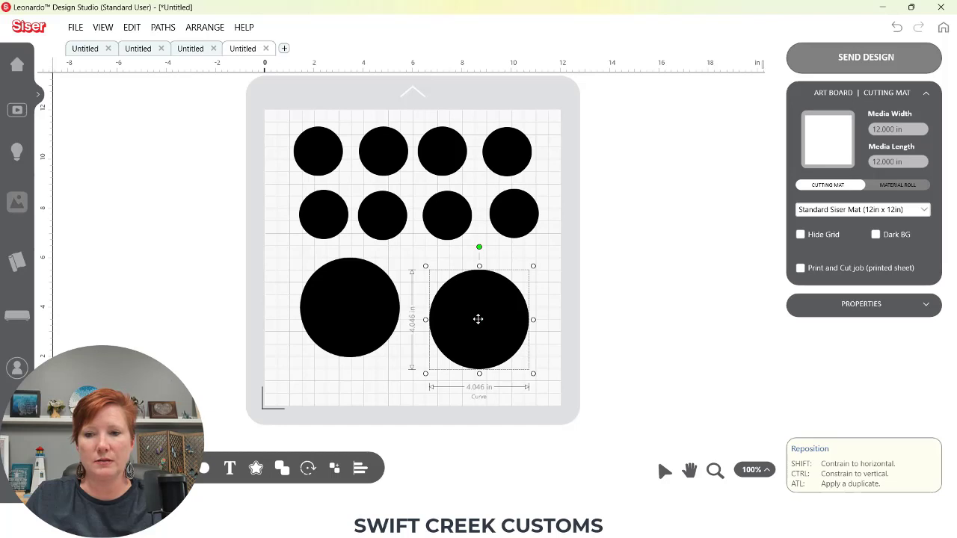
pyautogui.moveTo(478, 319); pyautogui.dragTo(617, 327)
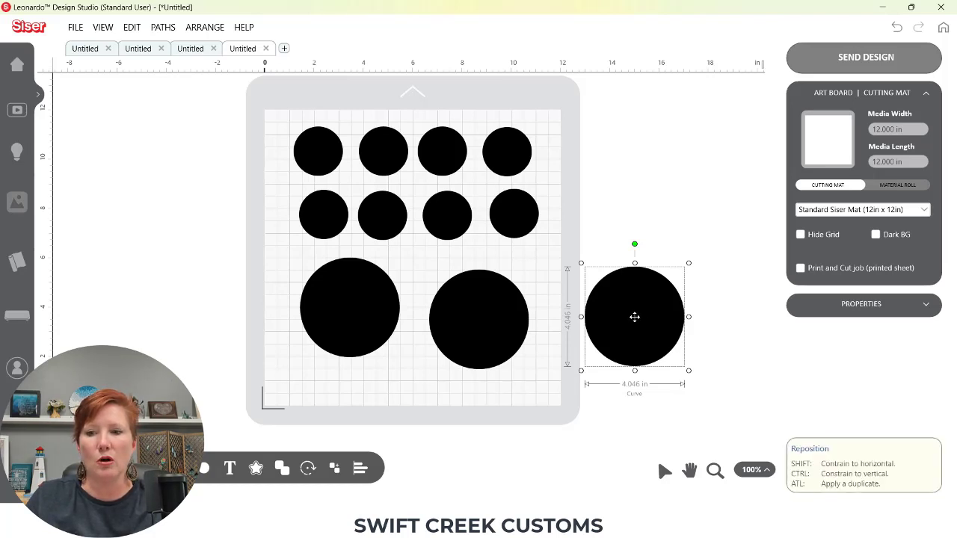
pyautogui.moveTo(635, 317); pyautogui.dragTo(636, 324)
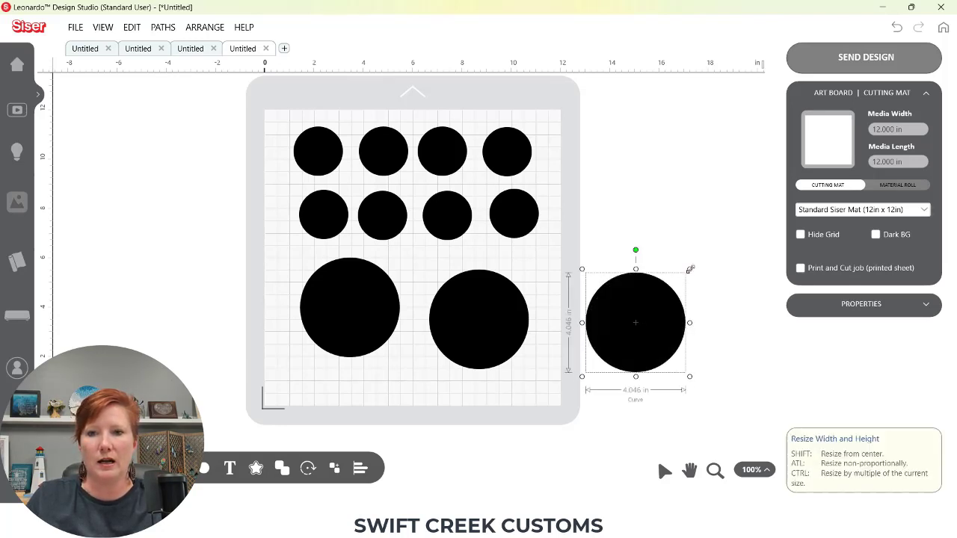
pyautogui.moveTo(689, 270); pyautogui.dragTo(627, 321)
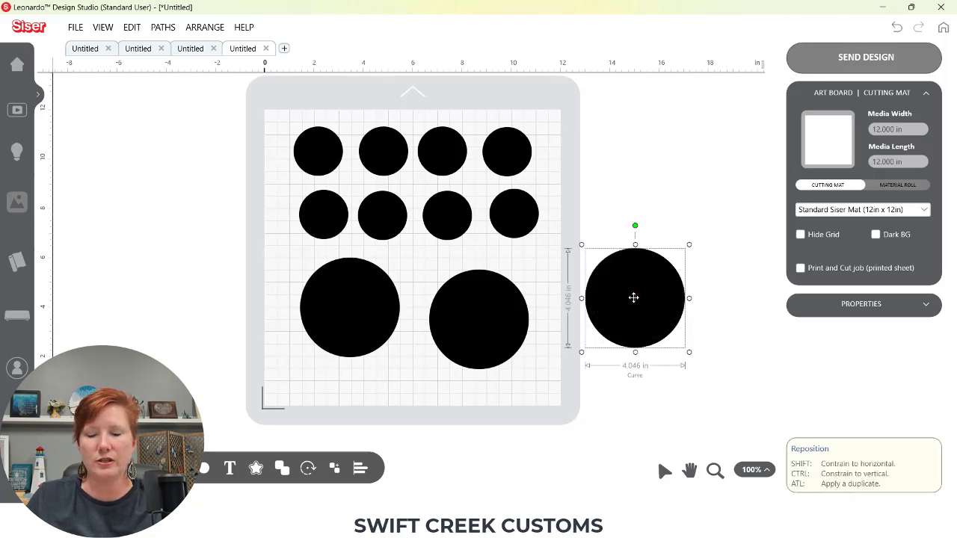
pyautogui.moveTo(633, 297); pyautogui.dragTo(636, 172)
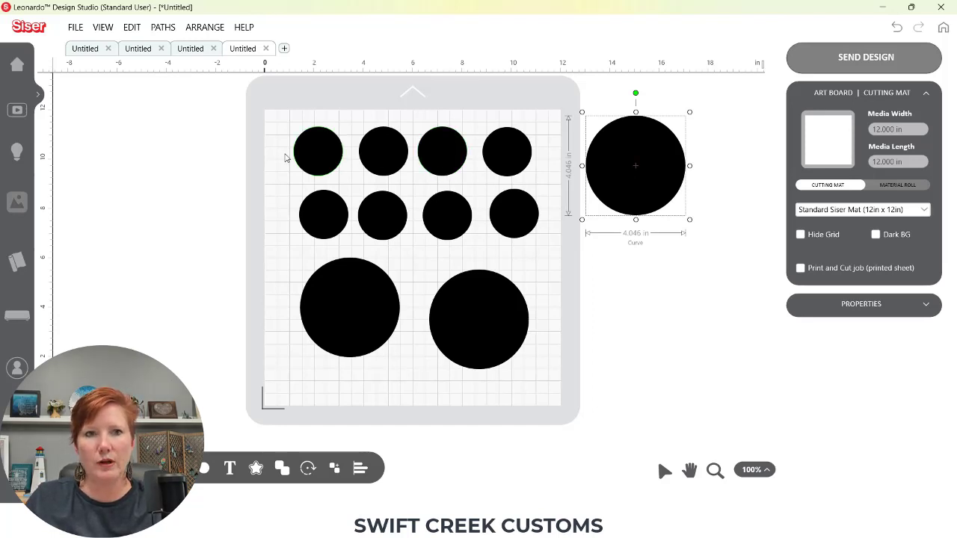
pyautogui.click(75, 27)
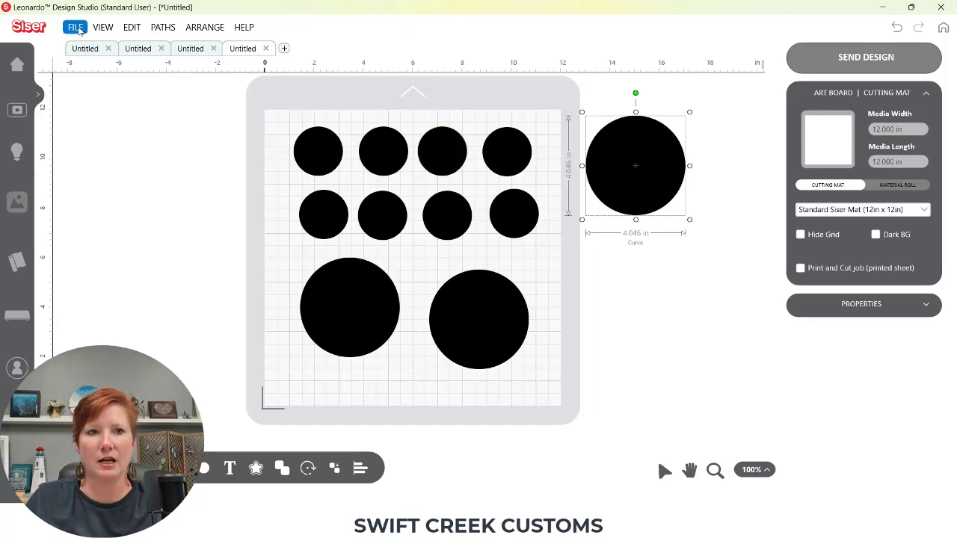
pyautogui.moveTo(111, 166)
pyautogui.click(188, 216)
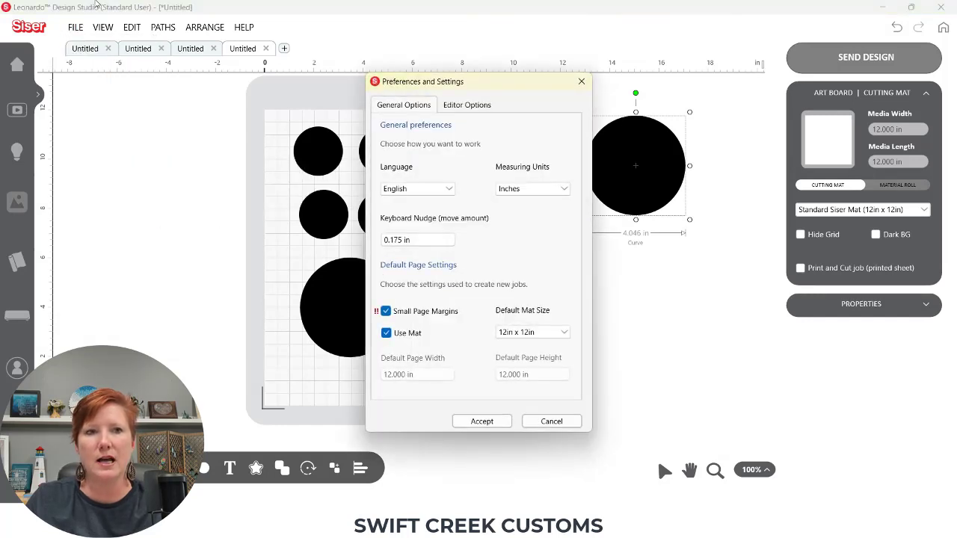
pyautogui.click(551, 421)
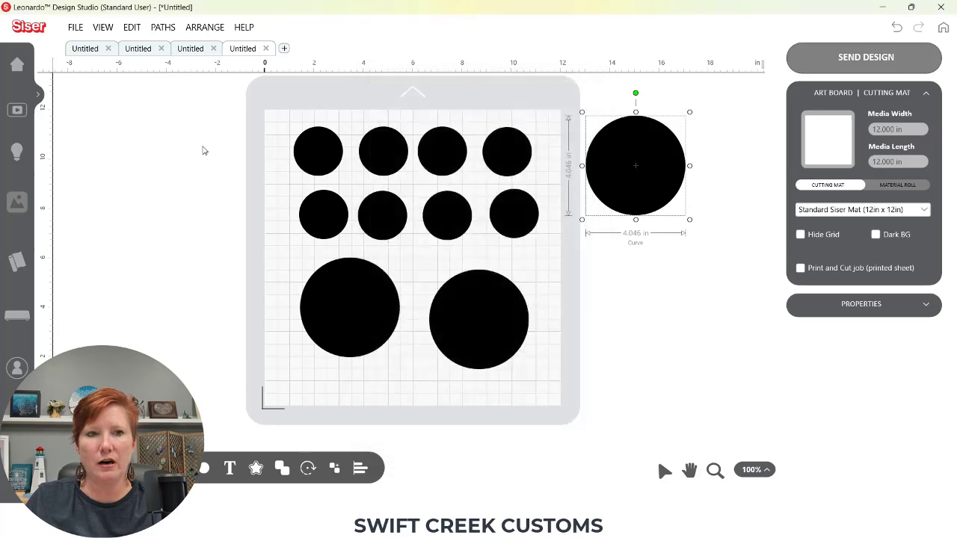
# Turn on Continue create/draw mode in the preferences submenu and reopen the submenu to check it
pyautogui.click(75, 27)
pyautogui.moveTo(113, 167)
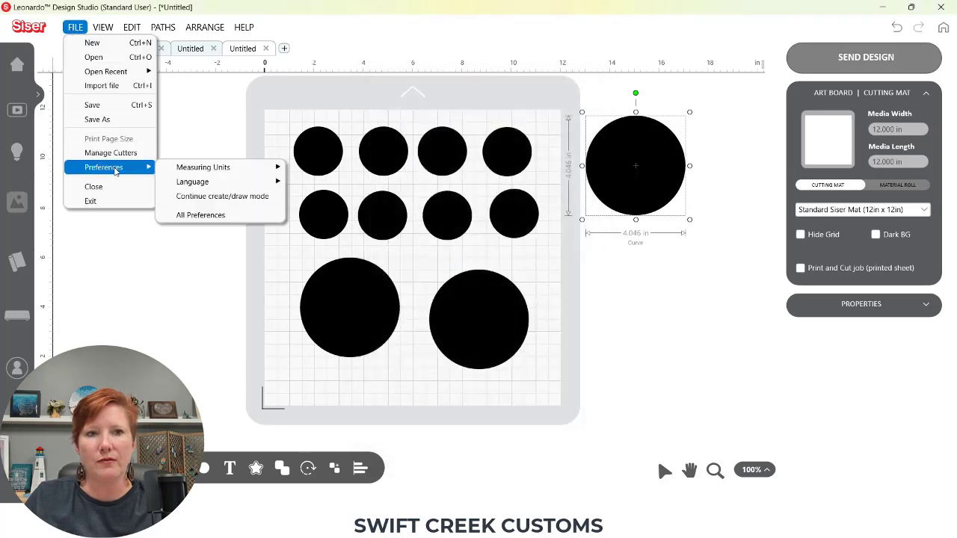
pyautogui.click(200, 197)
pyautogui.click(75, 29)
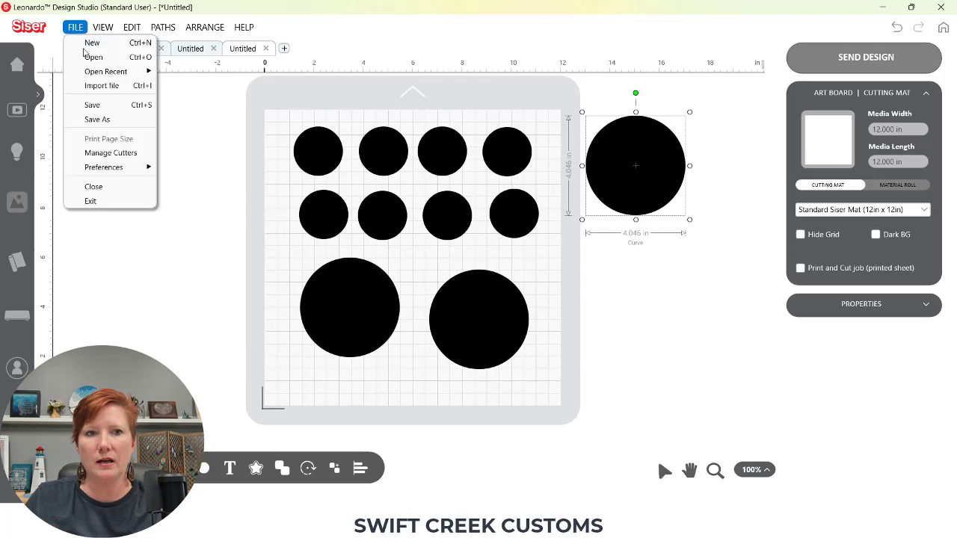
pyautogui.moveTo(120, 169)
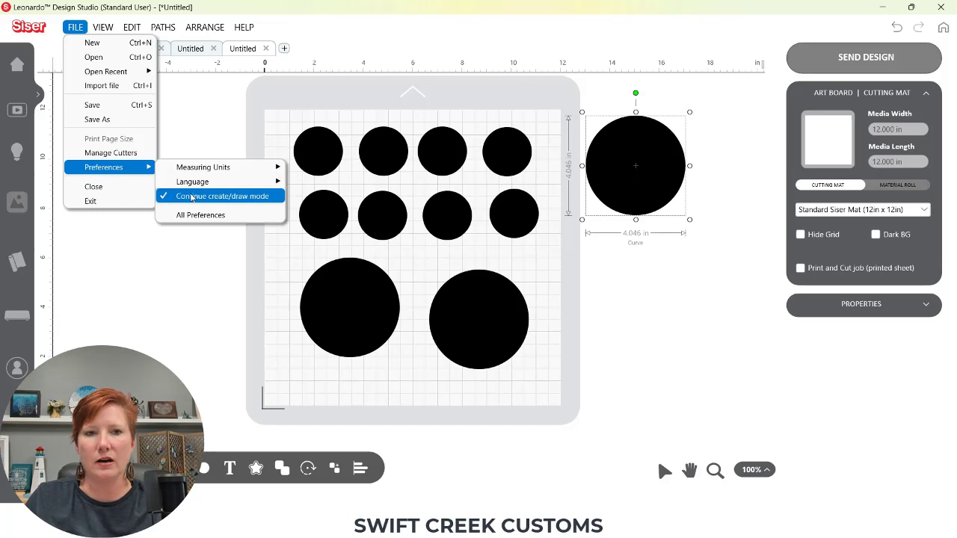
# Place five overlapping circles in a row across the lower part of the mat with the circle tool
pyautogui.click(205, 470)
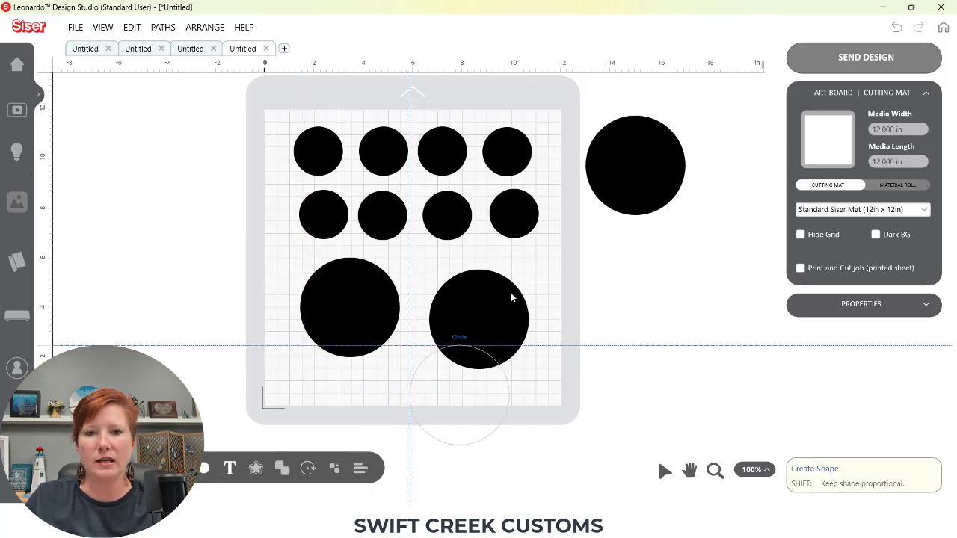
pyautogui.click(585, 256)
pyautogui.click(521, 255)
pyautogui.click(452, 262)
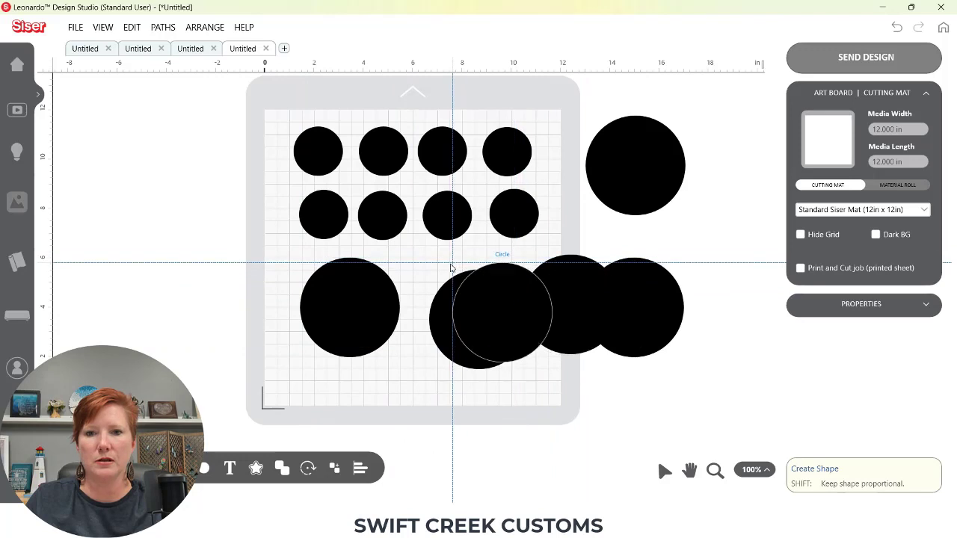
pyautogui.click(355, 266)
pyautogui.click(243, 252)
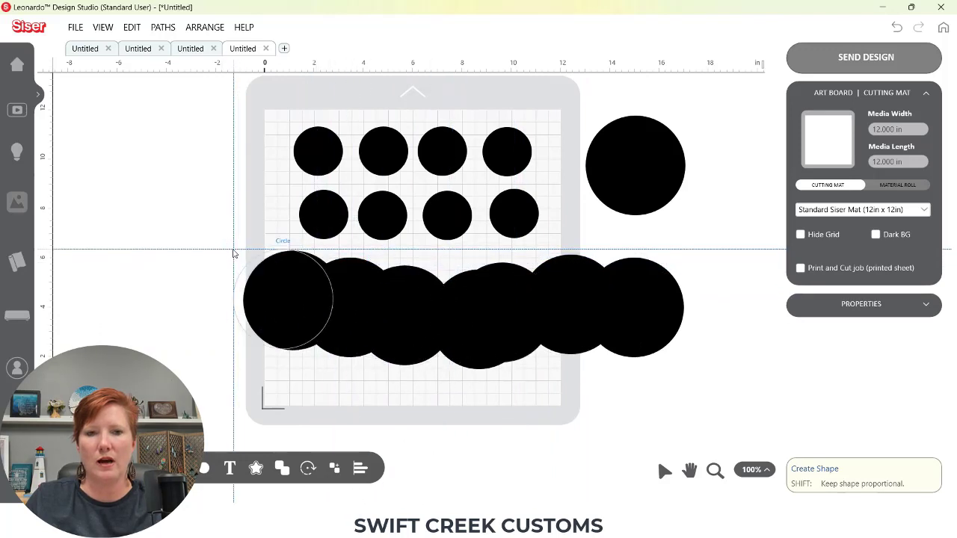
# Turn off Continue create/draw mode in the preferences submenu
pyautogui.click(76, 27)
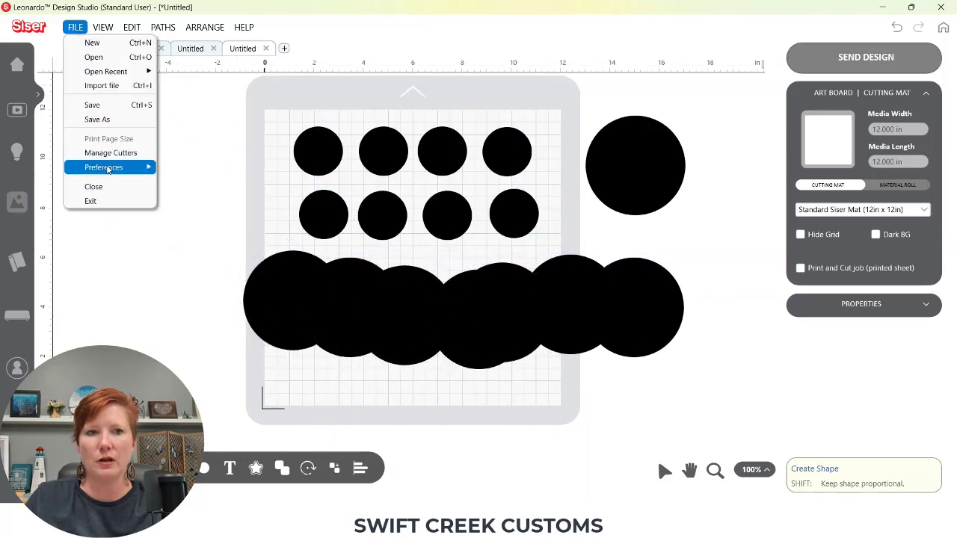
pyautogui.click(192, 199)
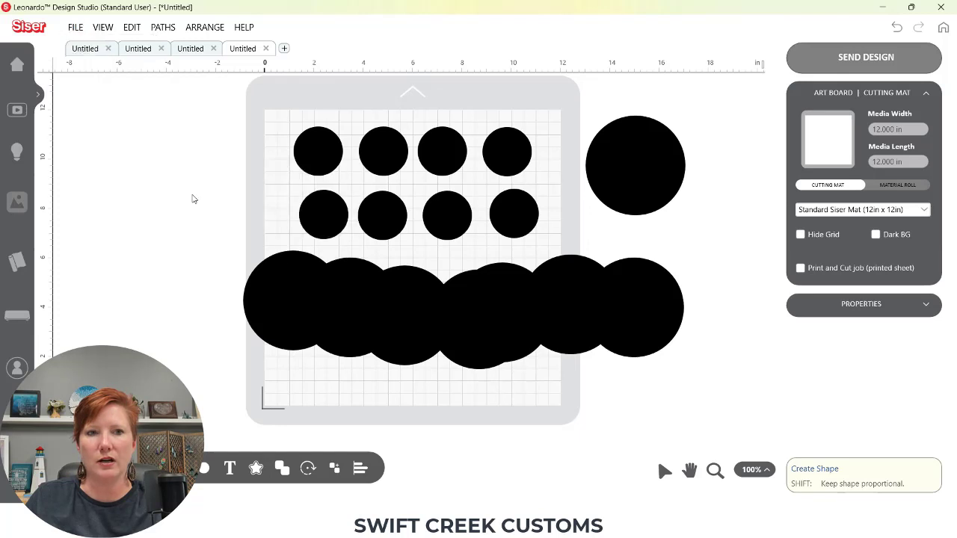
# Open All Preferences, review the Editor Options tab, and cancel the dialog
pyautogui.click(75, 27)
pyautogui.moveTo(149, 174)
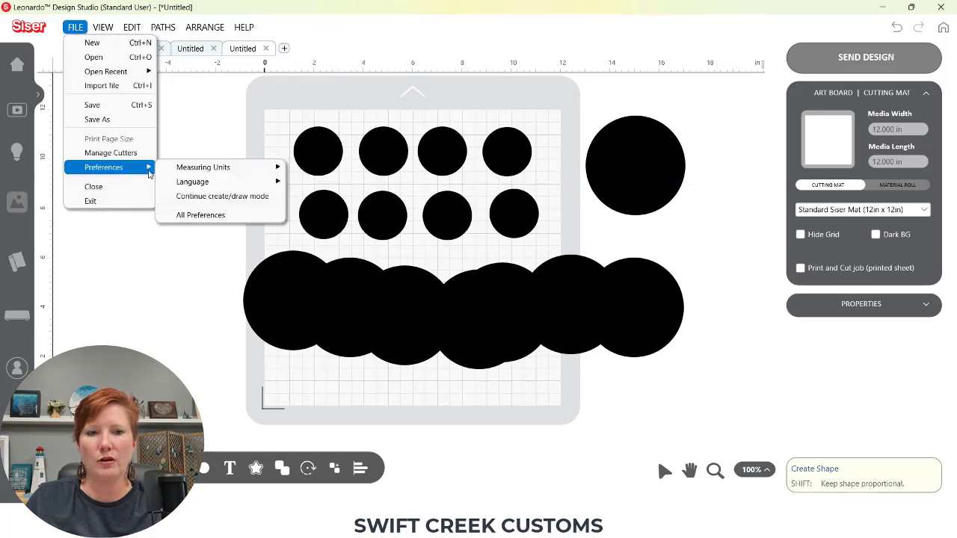
pyautogui.click(199, 215)
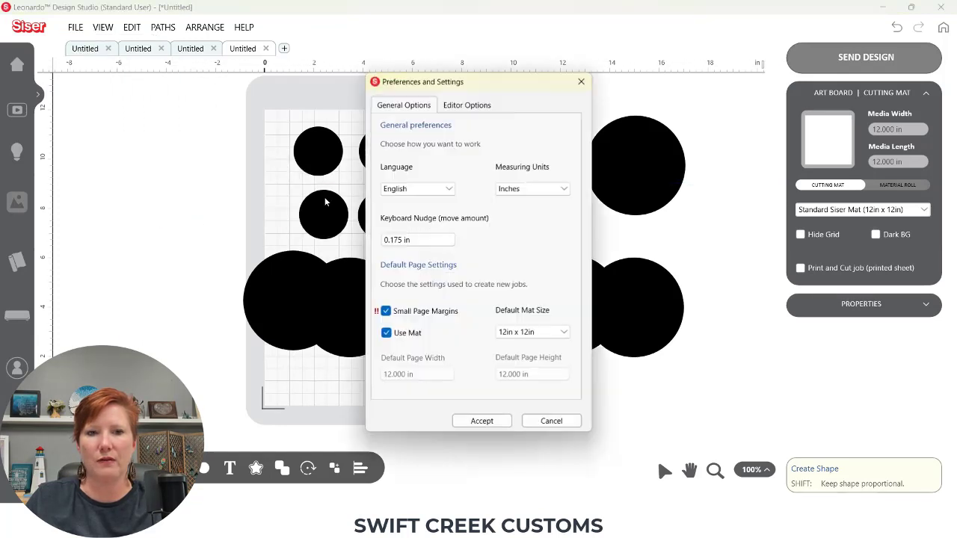
pyautogui.click(467, 106)
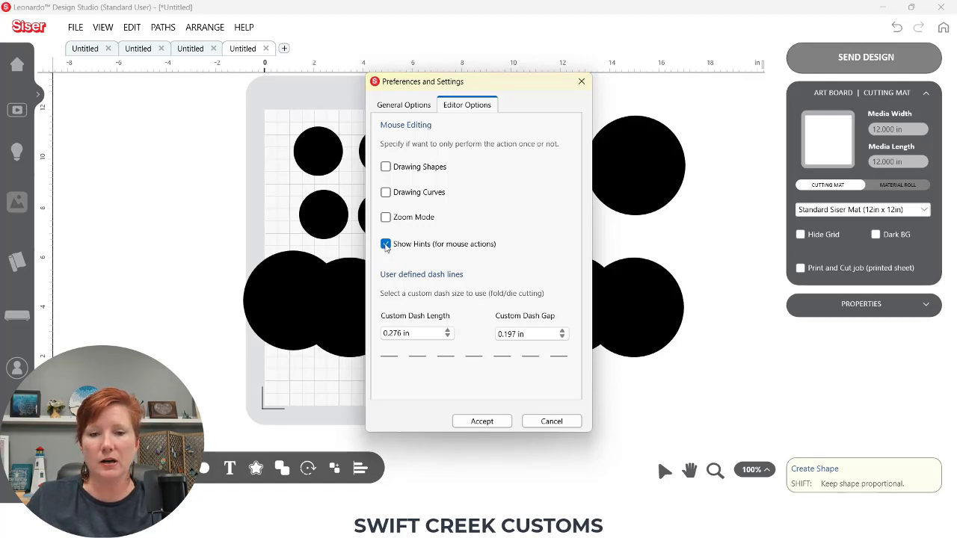
pyautogui.click(548, 421)
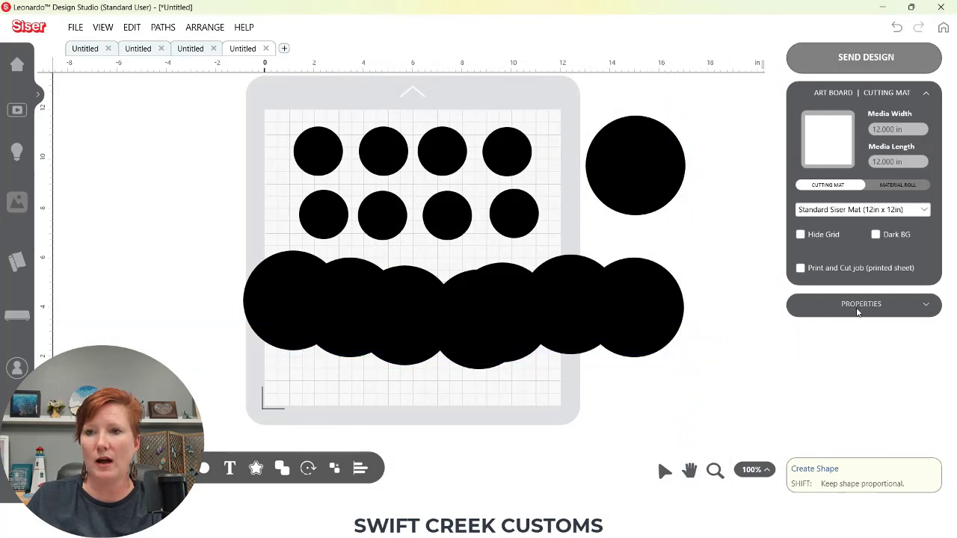
# Collapse the Art Board panel, expand the Properties panel and toggle the Mouse Hints option
pyautogui.click(928, 96)
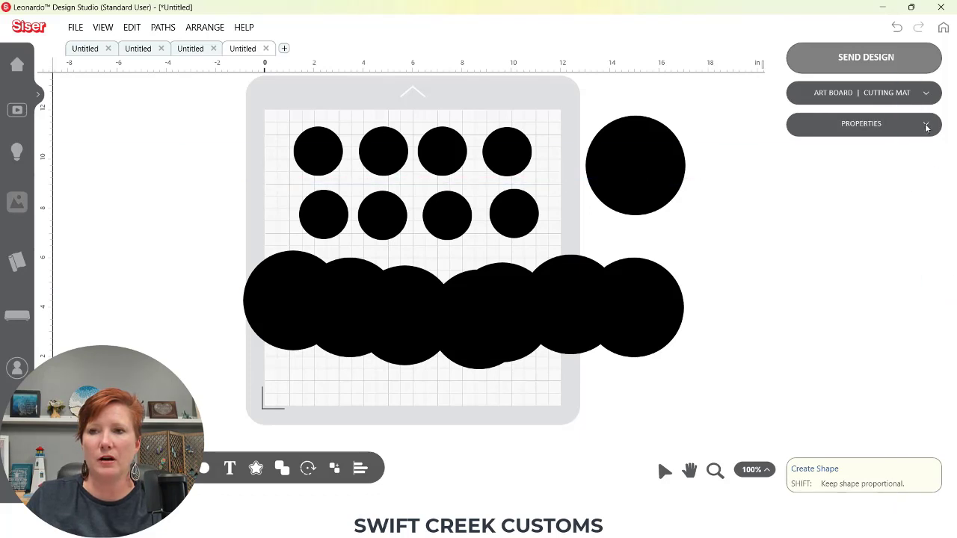
pyautogui.click(928, 126)
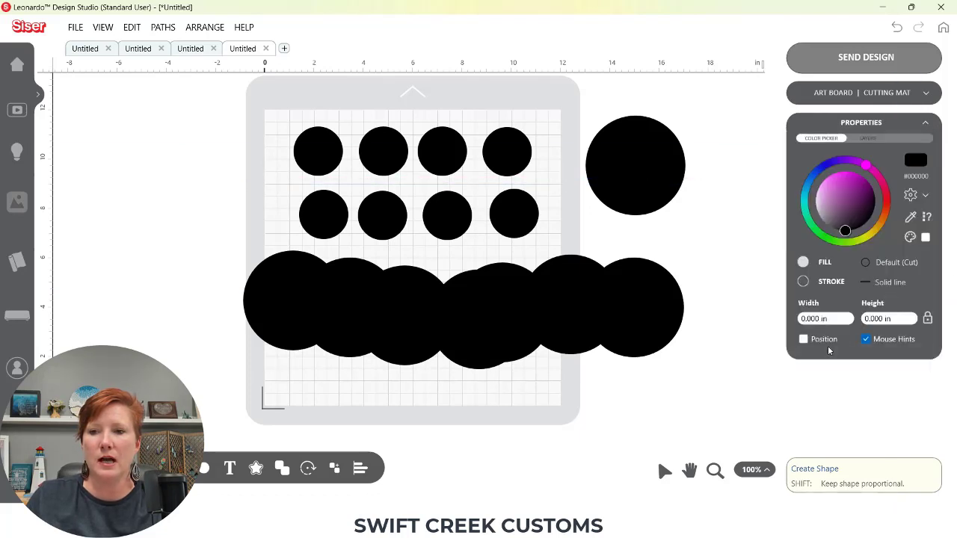
pyautogui.click(867, 342)
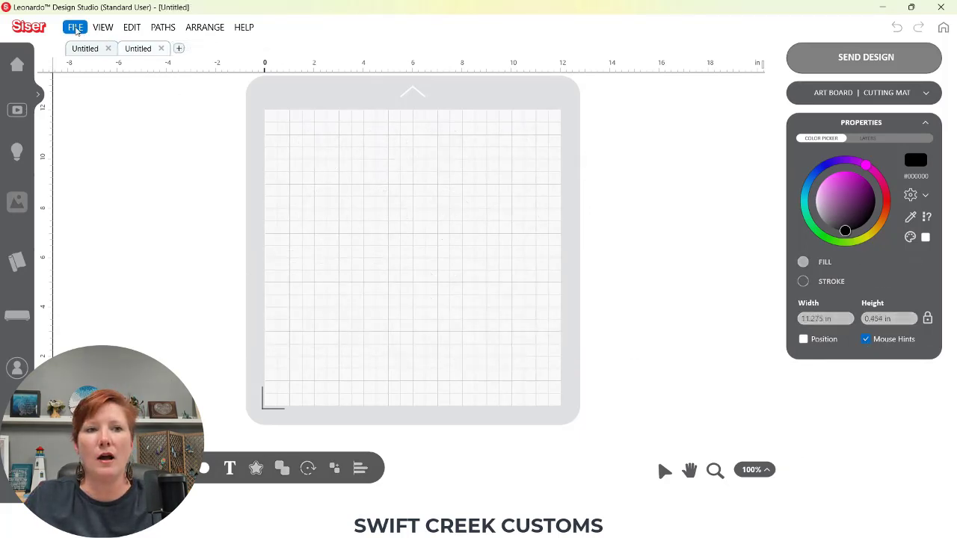
# Open All Preferences again and cancel the dialog without changes
pyautogui.click(75, 28)
pyautogui.moveTo(104, 167)
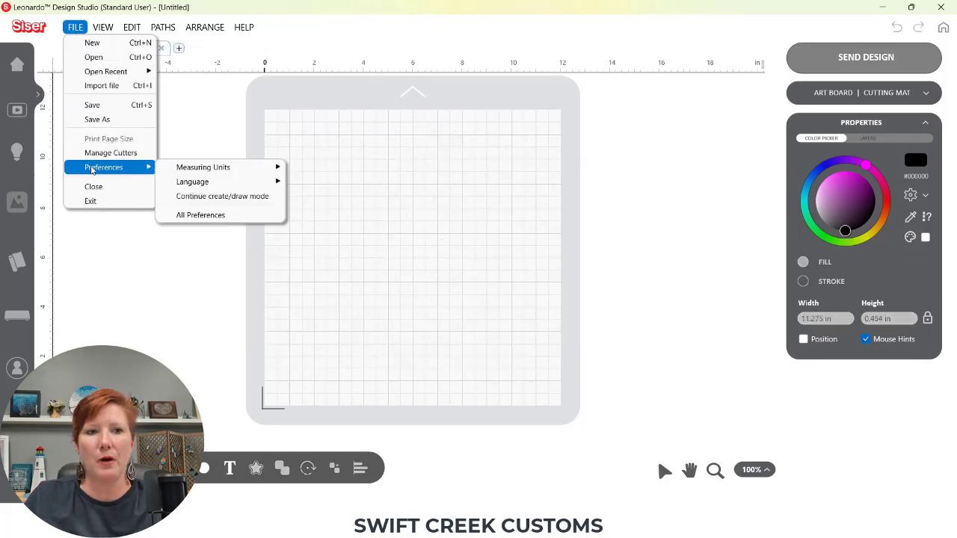
pyautogui.click(202, 215)
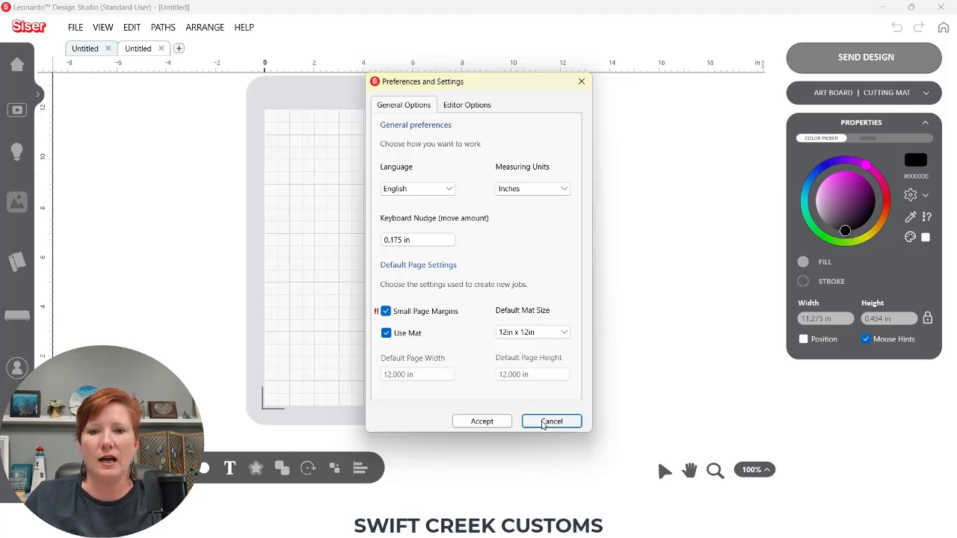
pyautogui.click(549, 423)
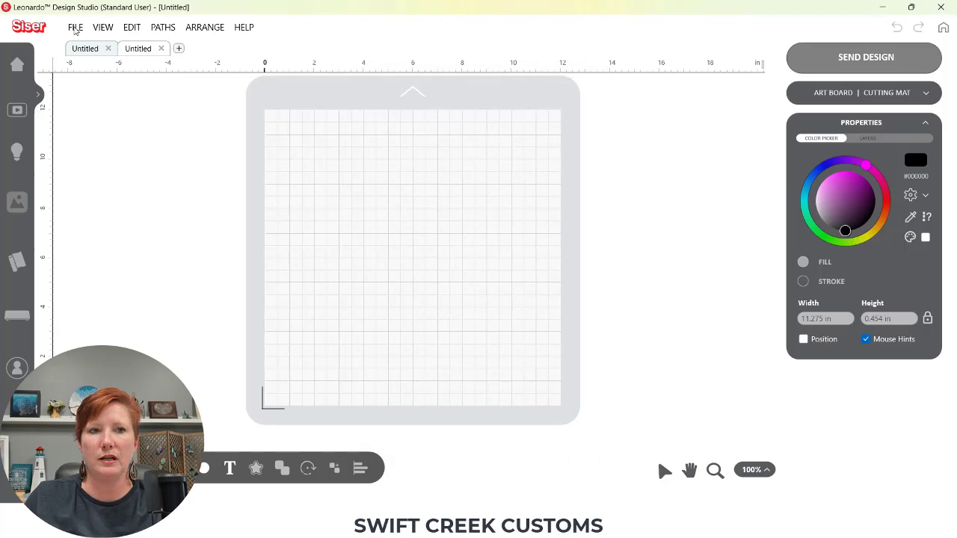
# Open the sticker sheet image as a Print and Cut job at 300 DPI, accepting the default mask and contour settings
pyautogui.click(75, 27)
pyautogui.click(90, 58)
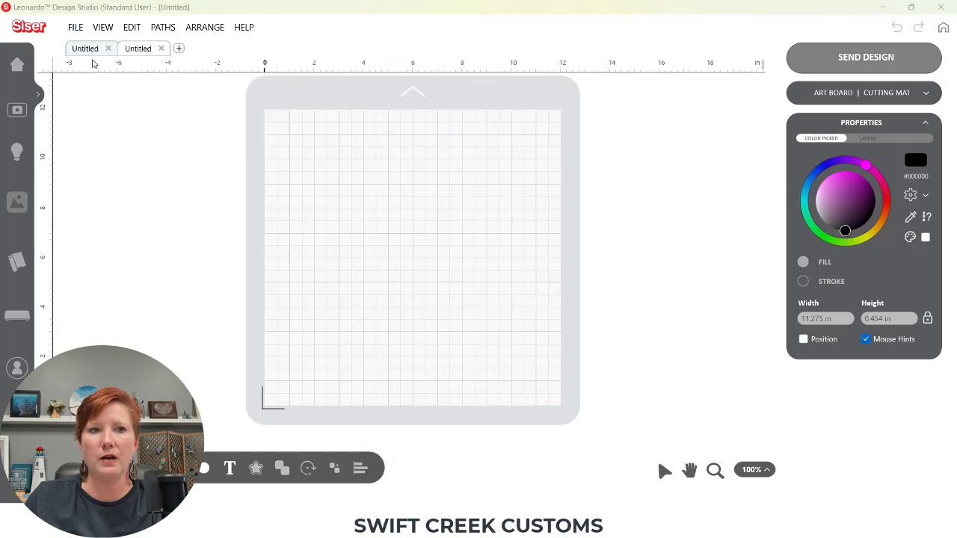
pyautogui.doubleClick(249, 123)
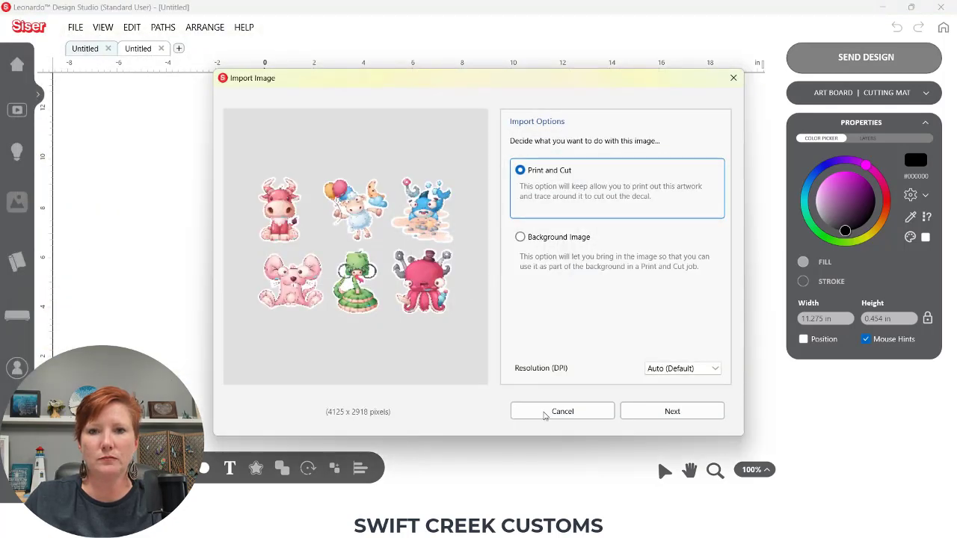
pyautogui.click(654, 370)
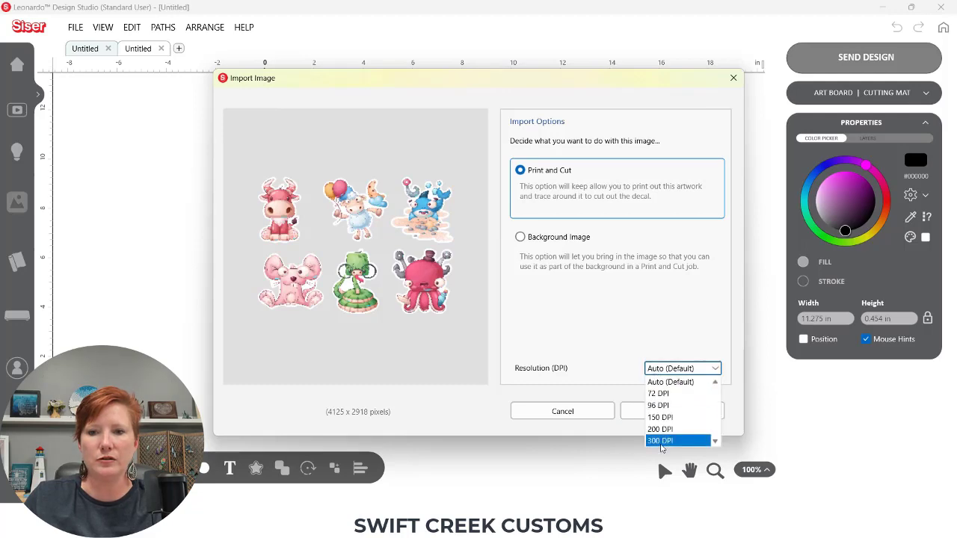
pyautogui.click(660, 442)
pyautogui.click(660, 414)
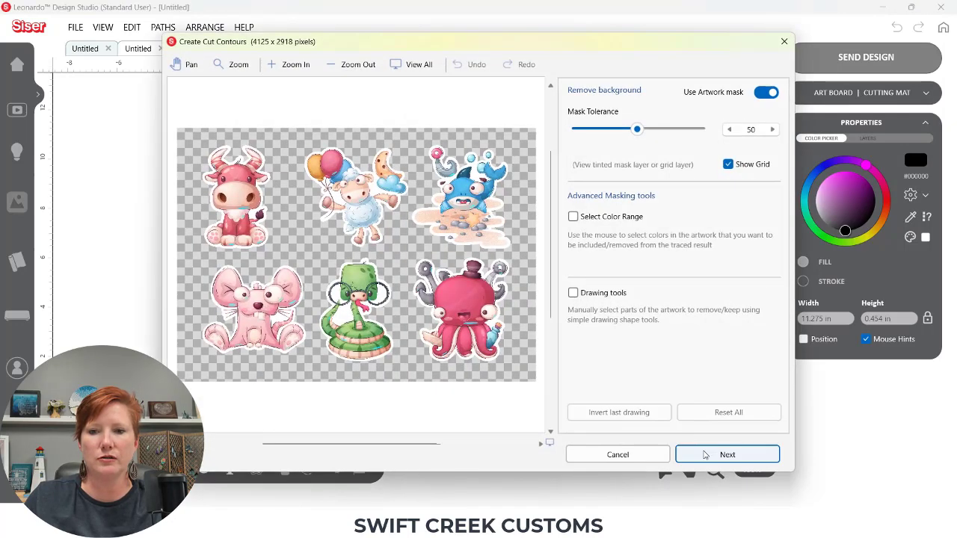
pyautogui.click(724, 454)
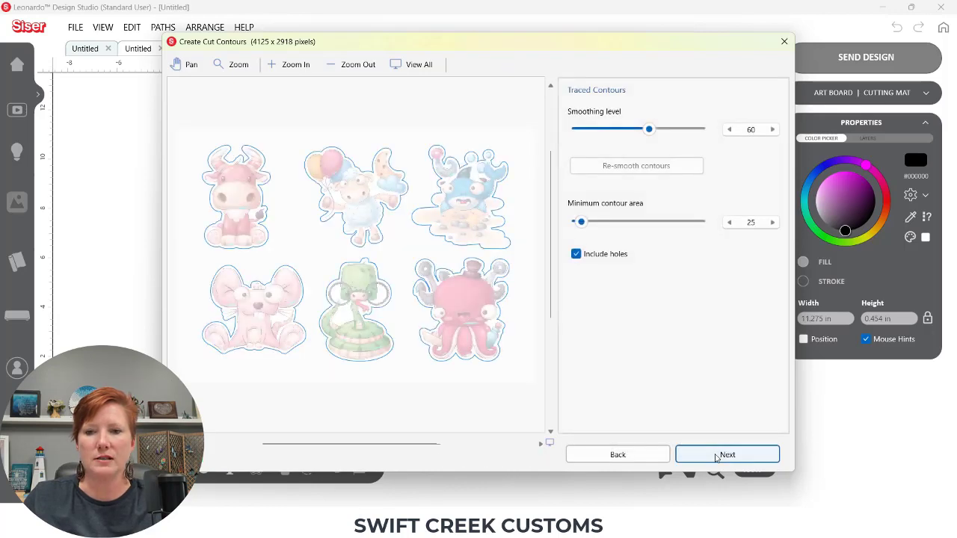
pyautogui.click(722, 454)
pyautogui.click(719, 456)
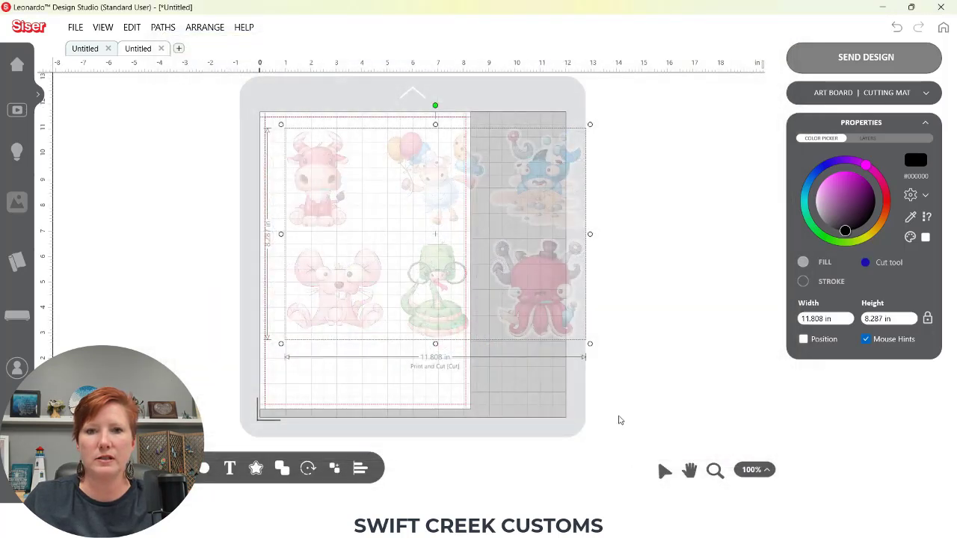
# Scale the imported stickers down to about 6.2 in wide and move them lower on the sheet
pyautogui.moveTo(590, 343); pyautogui.dragTo(418, 292)
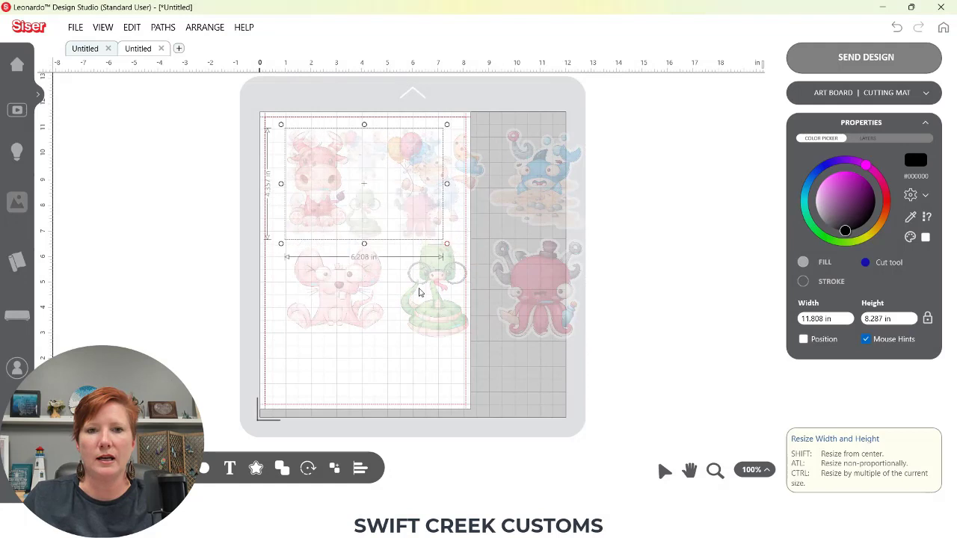
pyautogui.moveTo(410, 226); pyautogui.dragTo(413, 260)
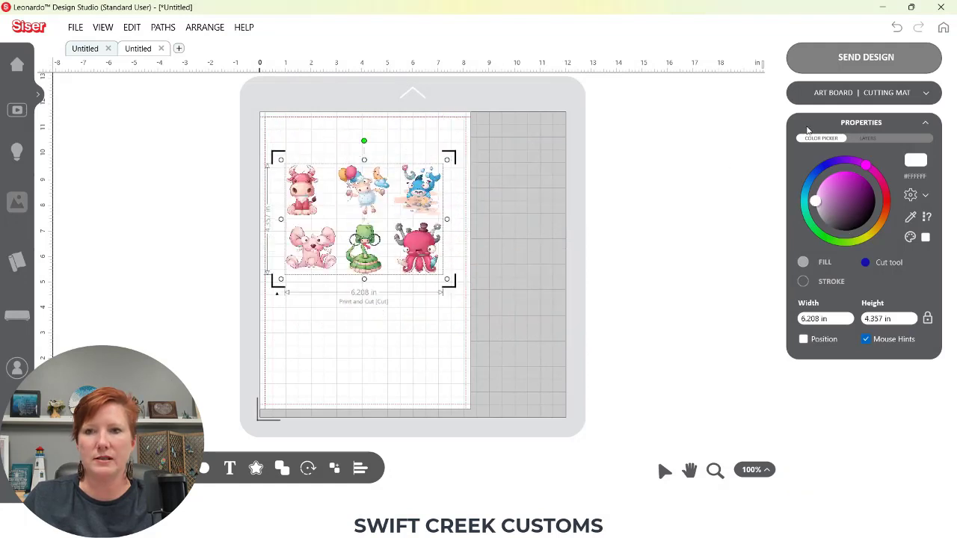
# Expand the Art Board panel and turn on Page Marks
pyautogui.click(834, 94)
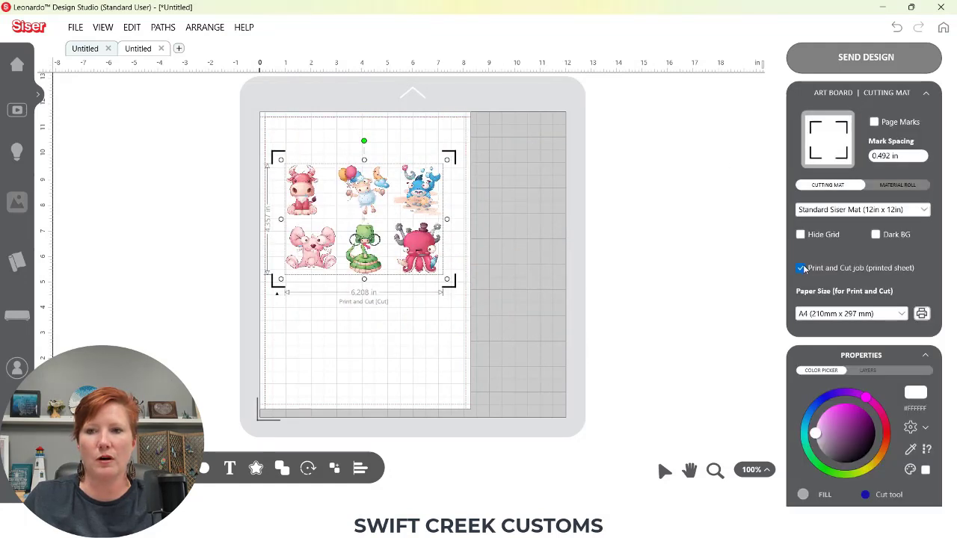
pyautogui.click(875, 122)
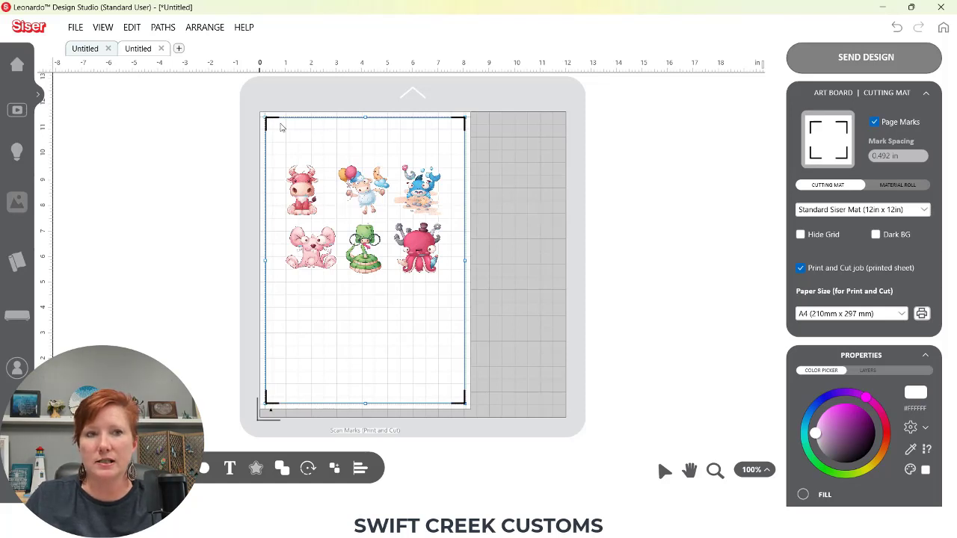
# Toggle Small Page Margins off and back on in All Preferences and accept the dialog
pyautogui.click(73, 27)
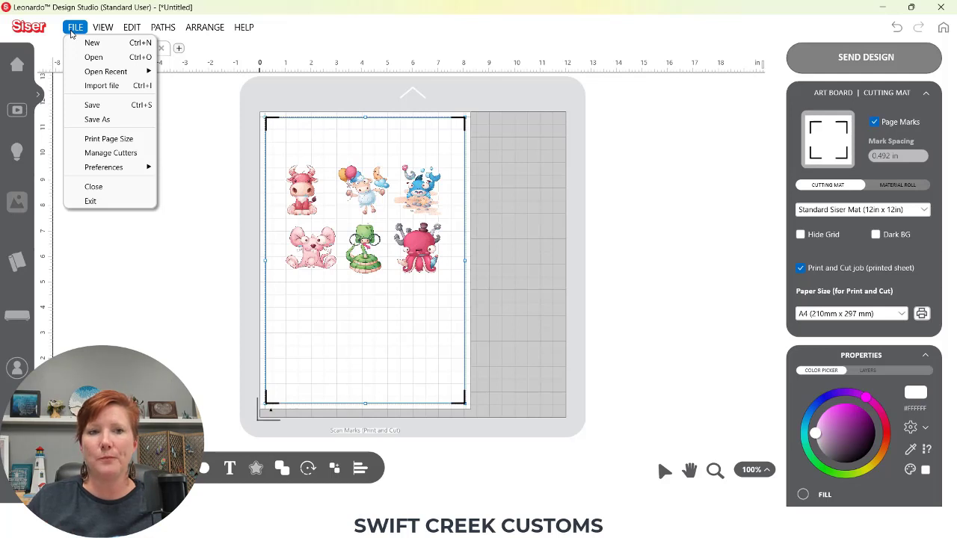
pyautogui.moveTo(98, 170)
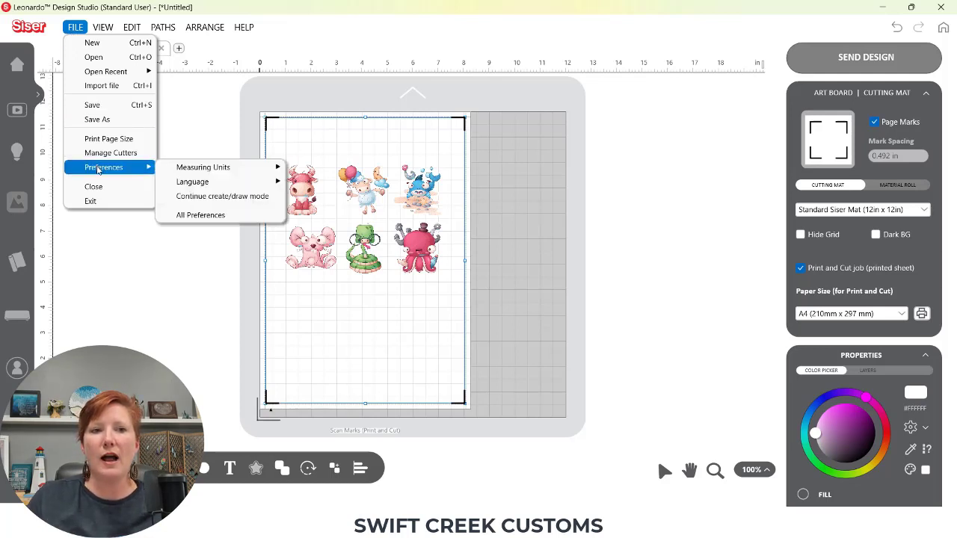
pyautogui.click(199, 215)
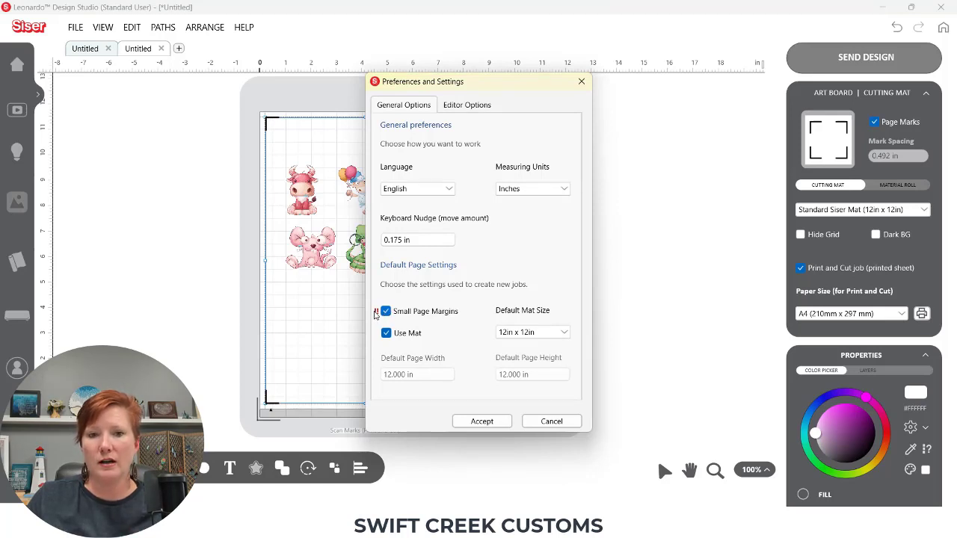
pyautogui.click(385, 312)
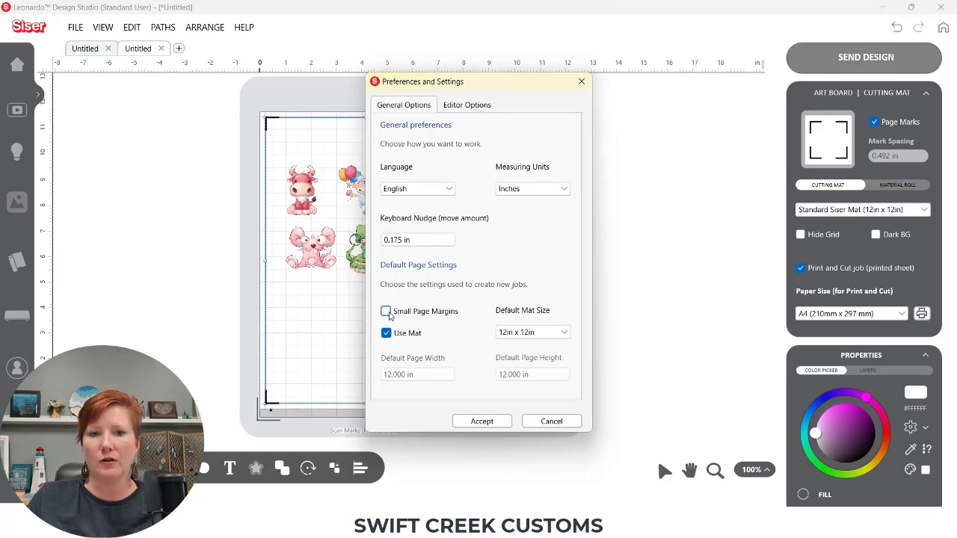
pyautogui.click(385, 312)
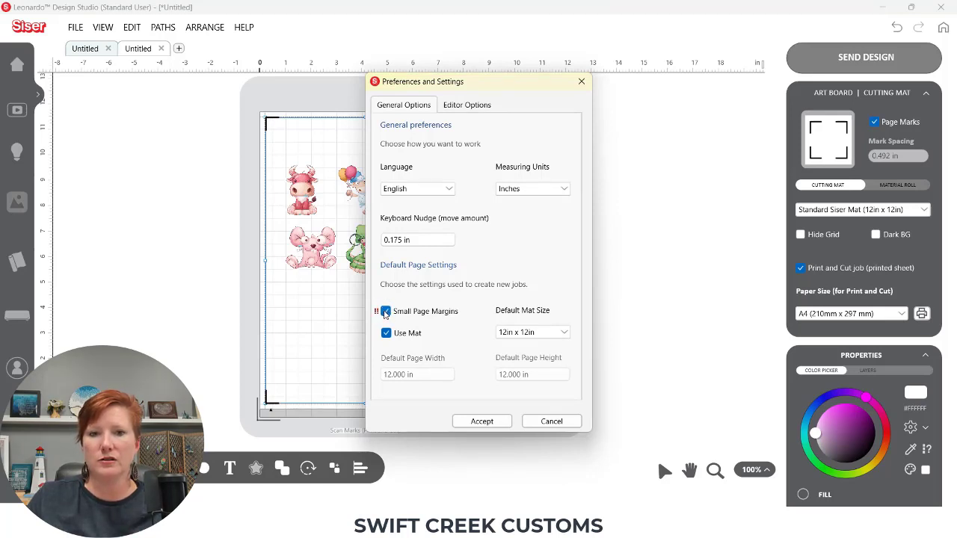
pyautogui.click(482, 421)
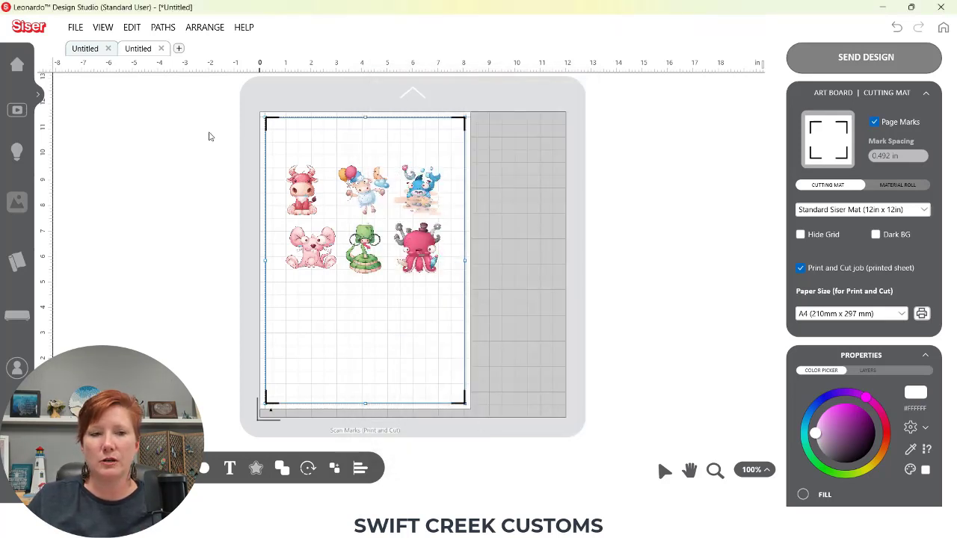
# Turn off Small Page Margins in All Preferences and accept the change
pyautogui.click(76, 27)
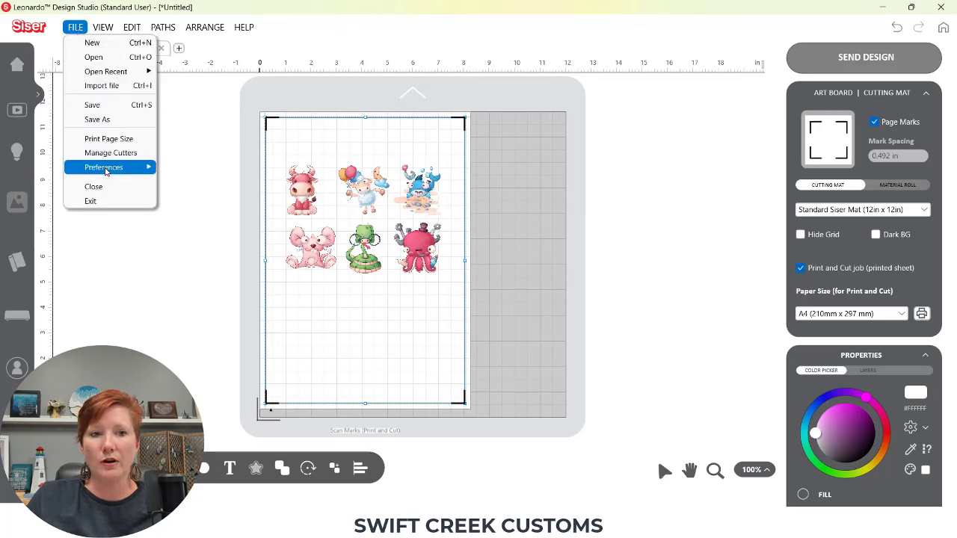
pyautogui.moveTo(112, 167)
pyautogui.click(198, 214)
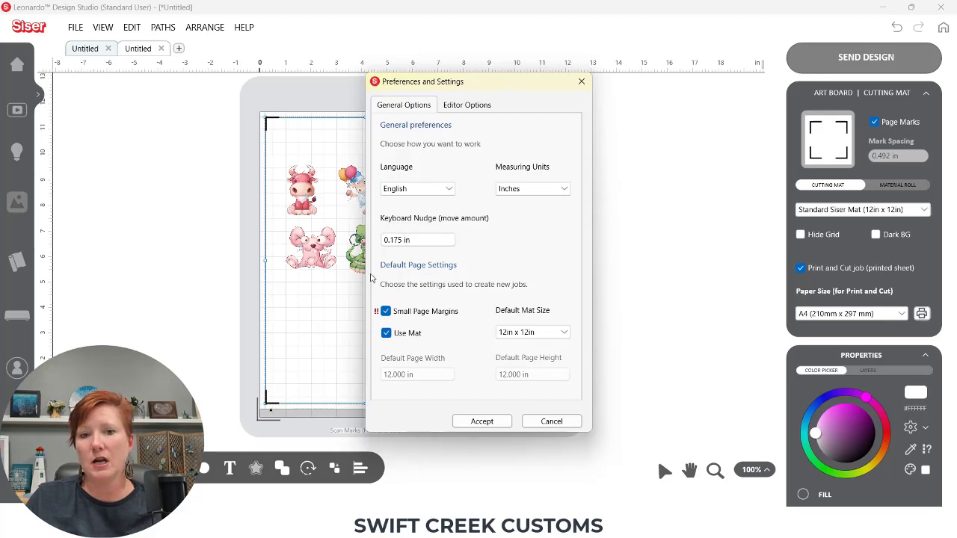
pyautogui.click(386, 314)
pyautogui.click(386, 315)
pyautogui.click(386, 314)
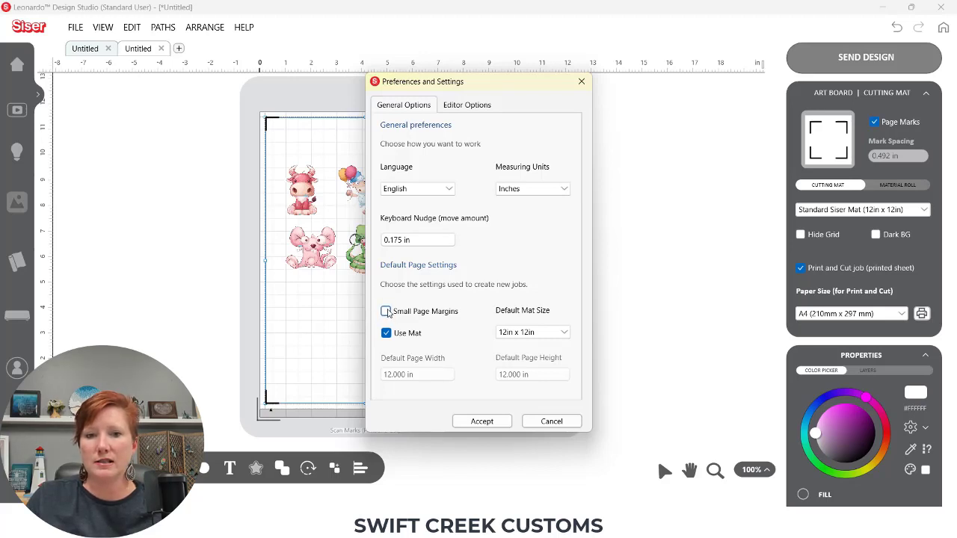
pyautogui.click(483, 421)
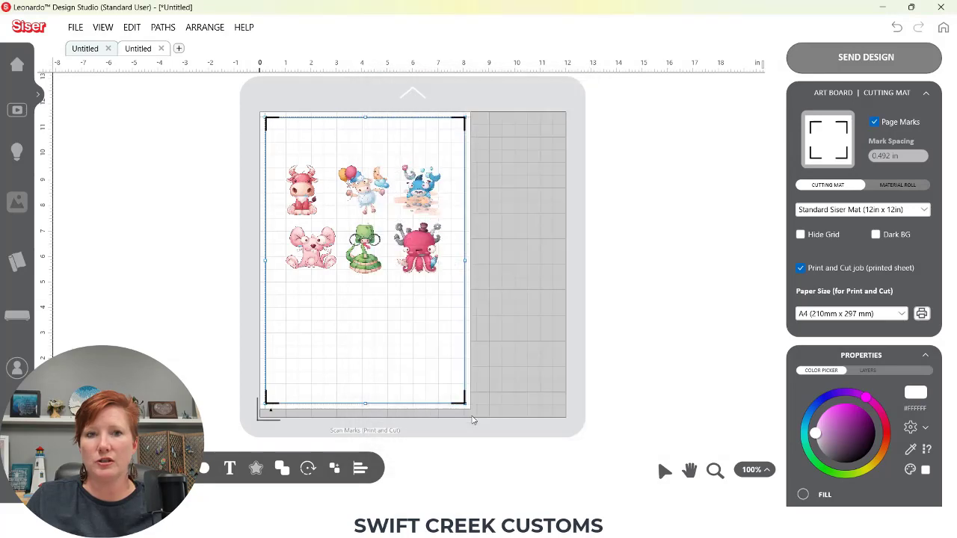
# Reapply the Page Marks and turn off the Print and Cut job option
pyautogui.click(875, 122)
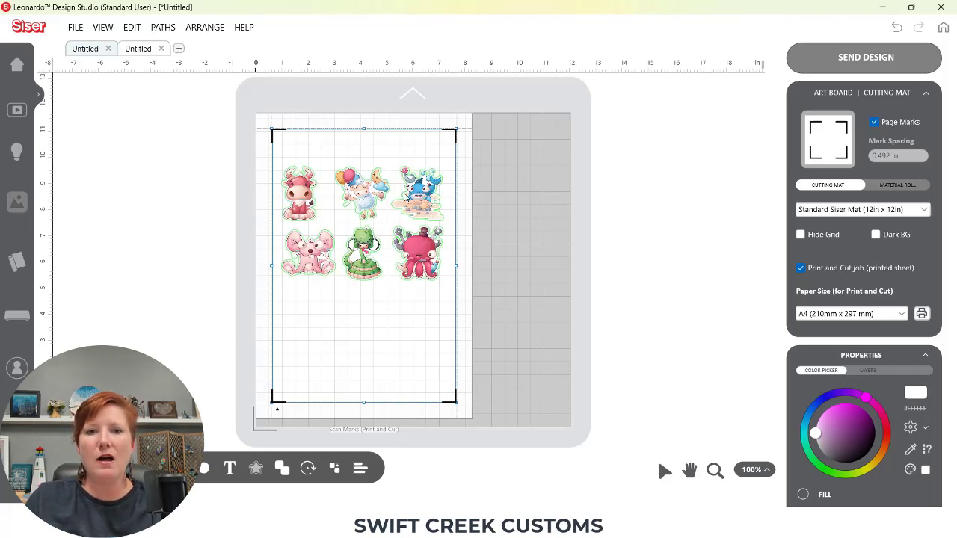
pyautogui.click(801, 268)
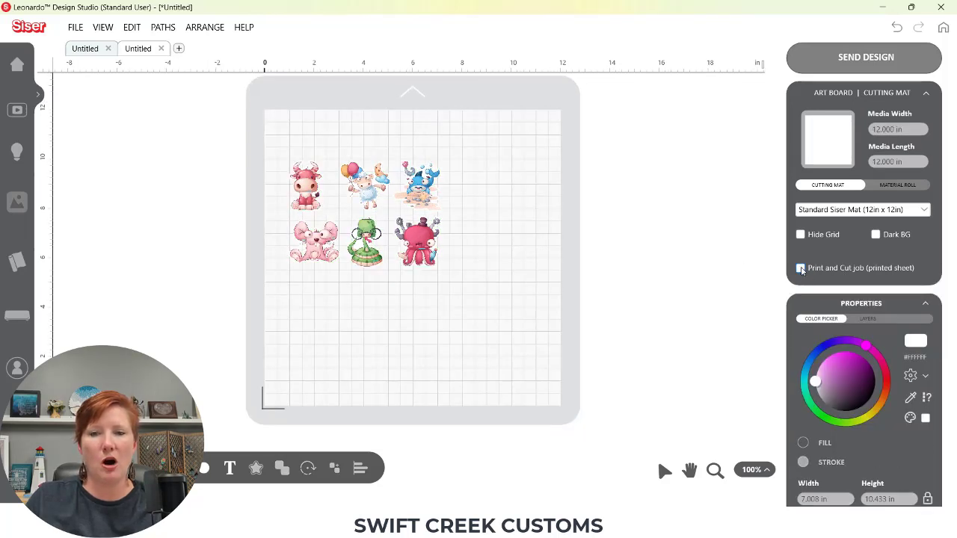
# Send the design to the cutting screen with default artwork options and select the White layer
pyautogui.click(858, 61)
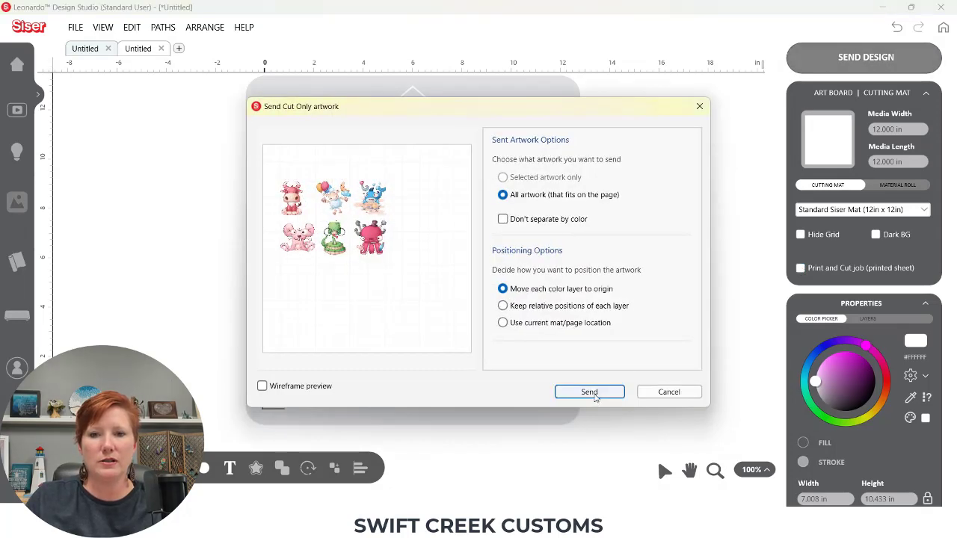
pyautogui.click(590, 393)
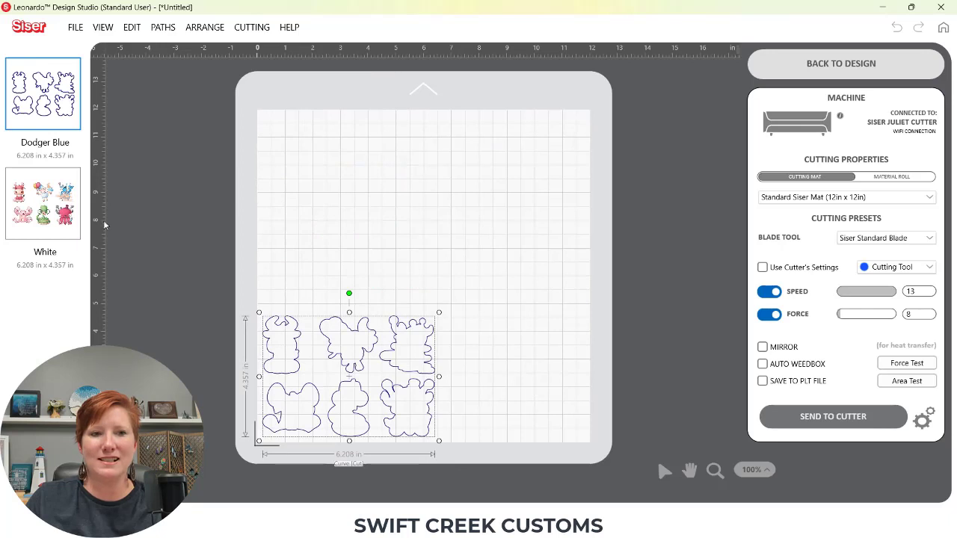
pyautogui.click(51, 212)
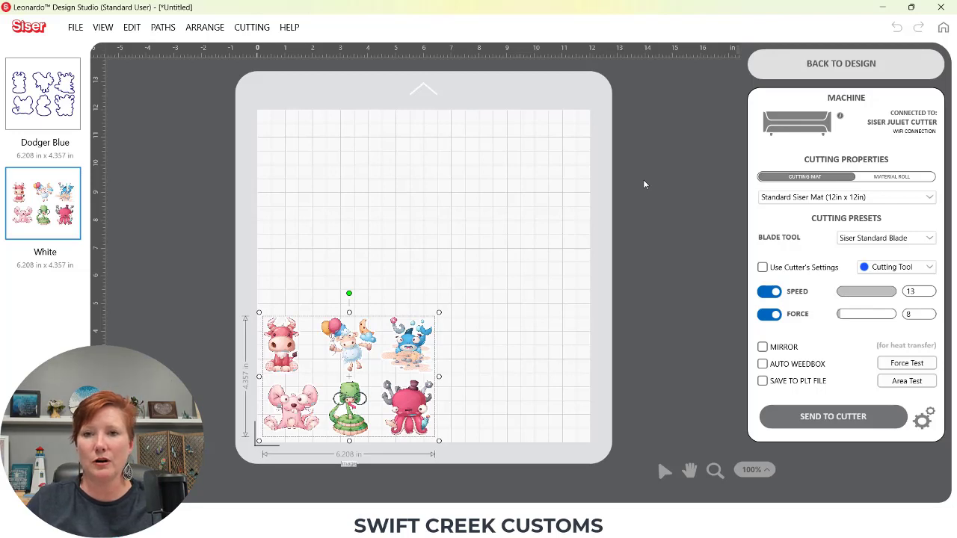
# Return to the design and enable the Print and Cut job (printed sheet) option
pyautogui.click(787, 69)
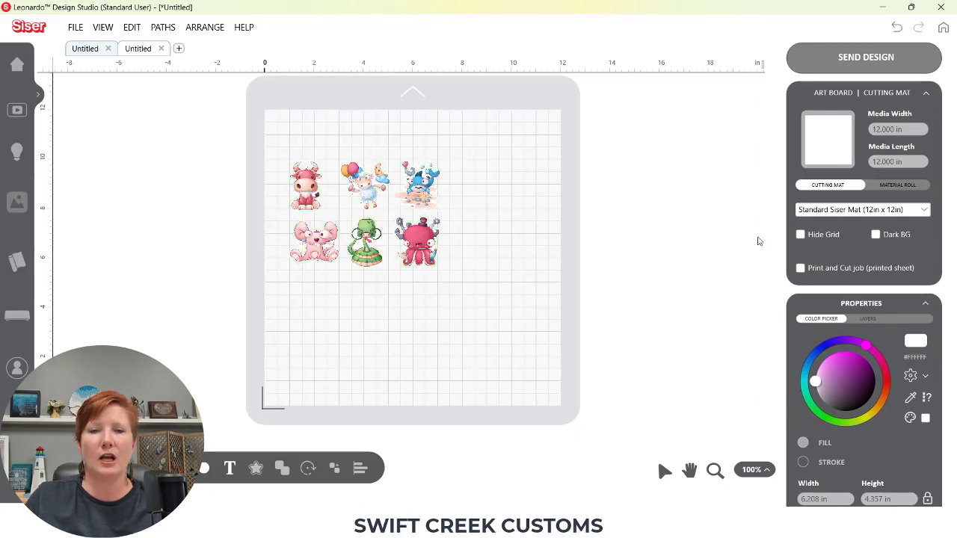
pyautogui.click(801, 268)
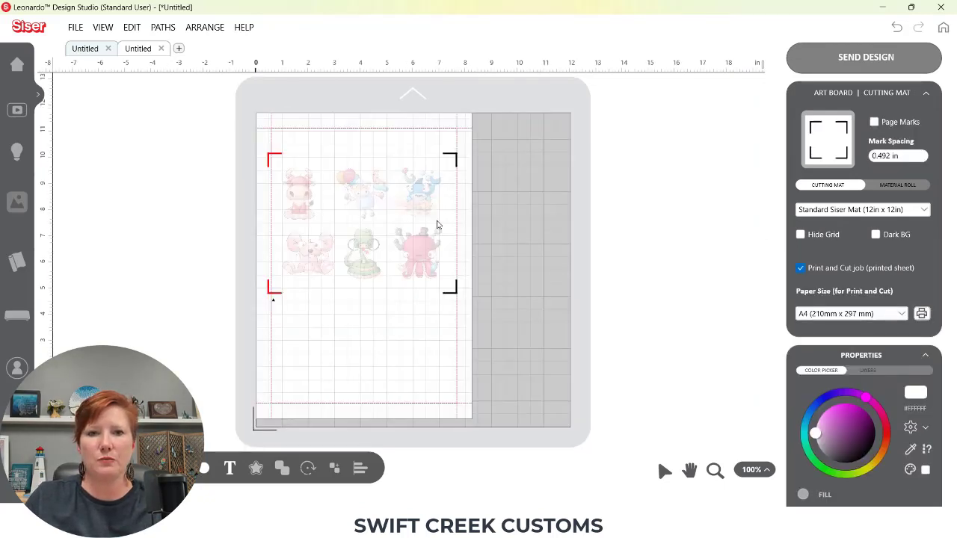
# Toggle Page Marks on and undo it, then set the Print and Cut paper size to US Letter (8.5 in x 11 in)
pyautogui.click(875, 123)
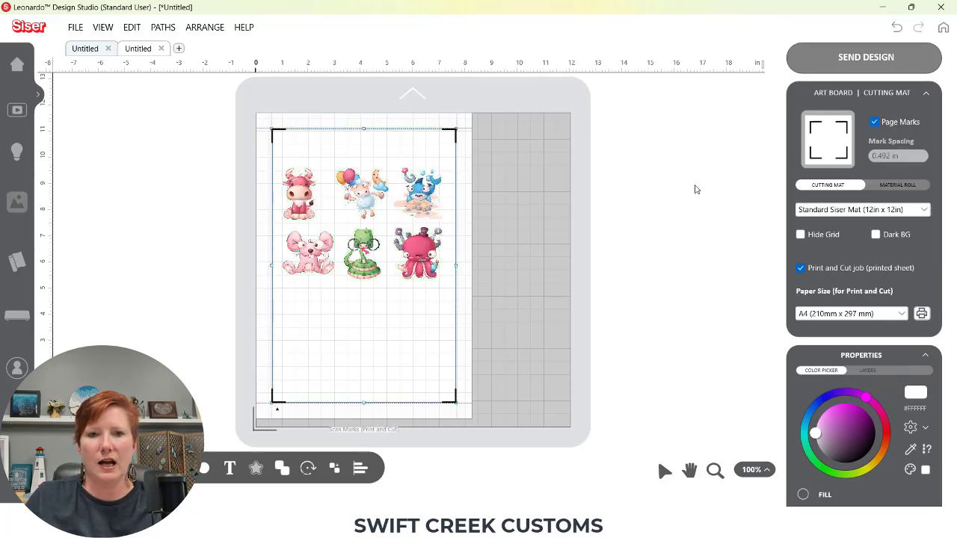
pyautogui.hotkey('ctrl', 'z')
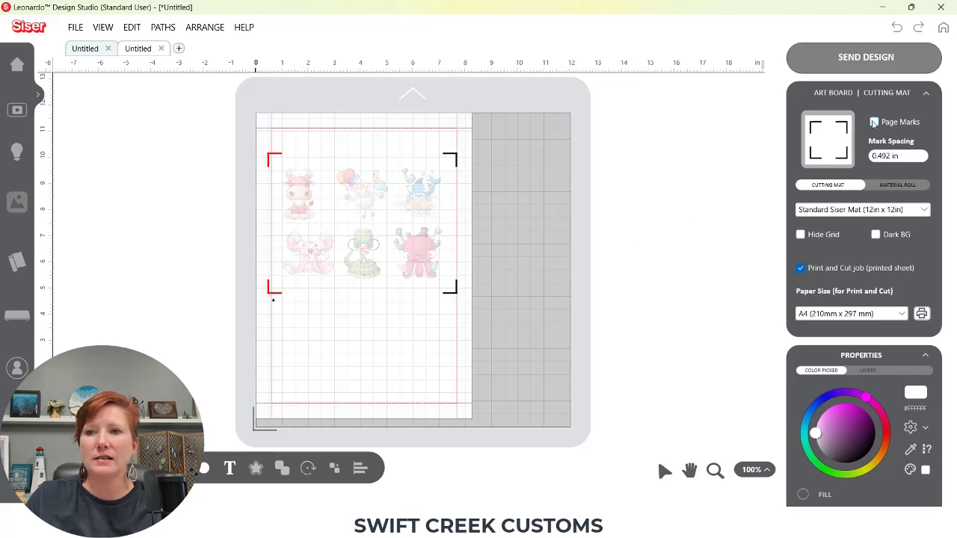
pyautogui.click(812, 315)
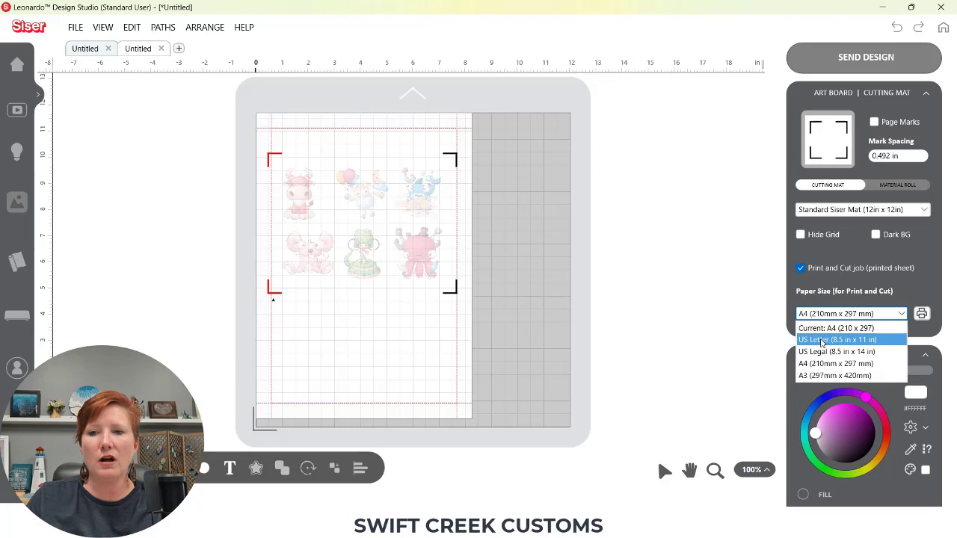
pyautogui.click(824, 341)
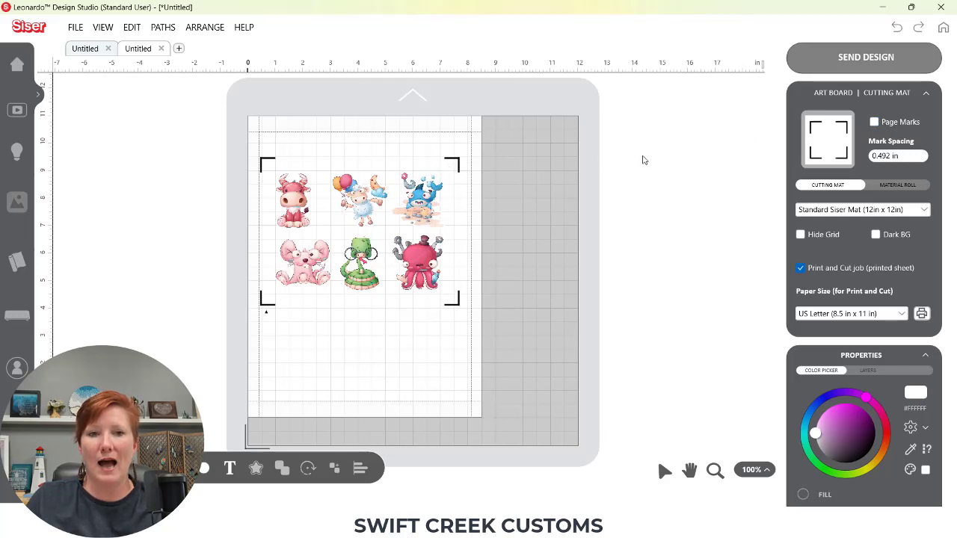
# Toggle Page Marks, try a mark spacing of 0.2 in, and undo the spacing change
pyautogui.click(874, 122)
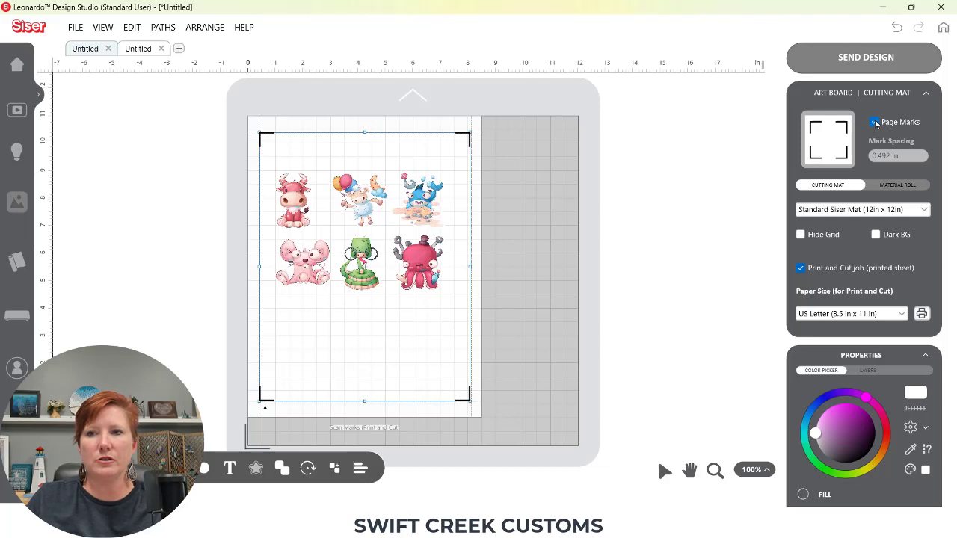
pyautogui.click(874, 121)
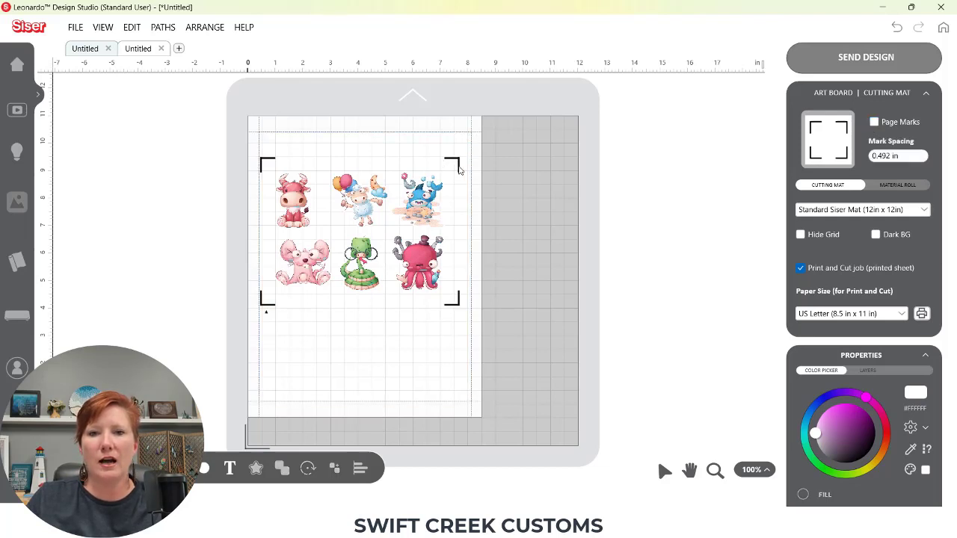
pyautogui.click(869, 156)
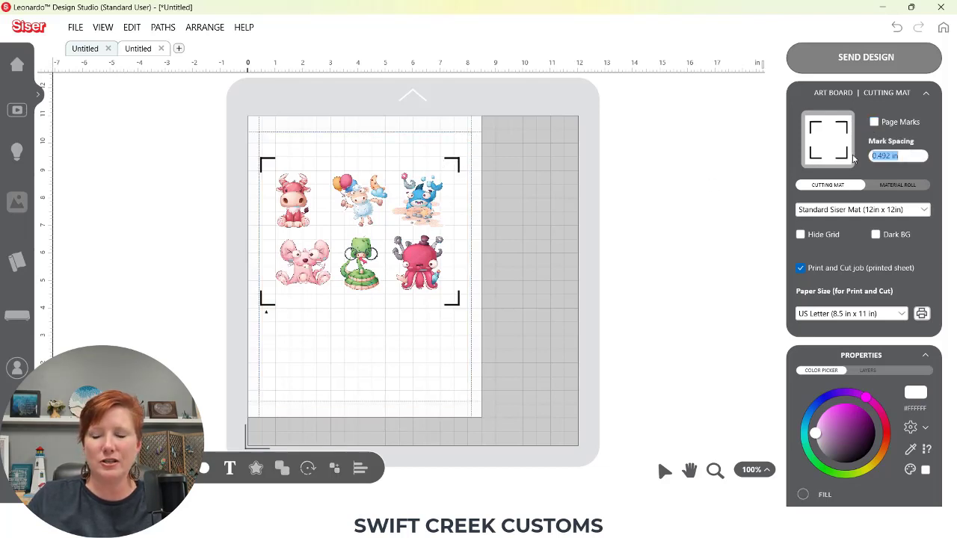
pyautogui.write('0.2')
pyautogui.press('Return')
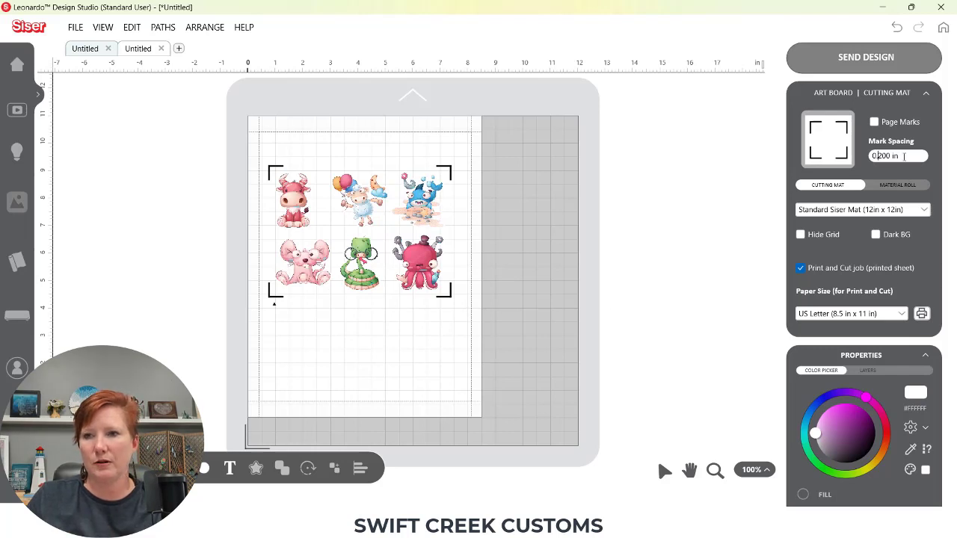
pyautogui.hotkey('ctrl', 'z')
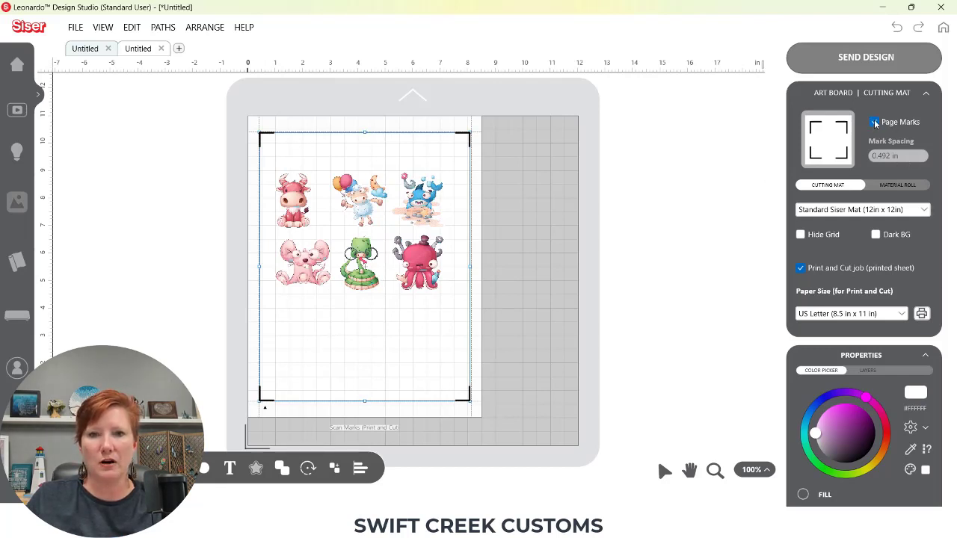
# Nudge the sticker sheet, send all artwork to the print screen, and view the Cutting Contours
pyautogui.moveTo(423, 261)
pyautogui.mouseDown()
pyautogui.moveTo(432, 256)
pyautogui.moveTo(417, 252)
pyautogui.moveTo(525, 244)
pyautogui.moveTo(482, 264)
pyautogui.moveTo(424, 319)
pyautogui.moveTo(427, 335)
pyautogui.moveTo(421, 241)
pyautogui.moveTo(419, 257)
pyautogui.mouseUp()
pyautogui.click(842, 66)
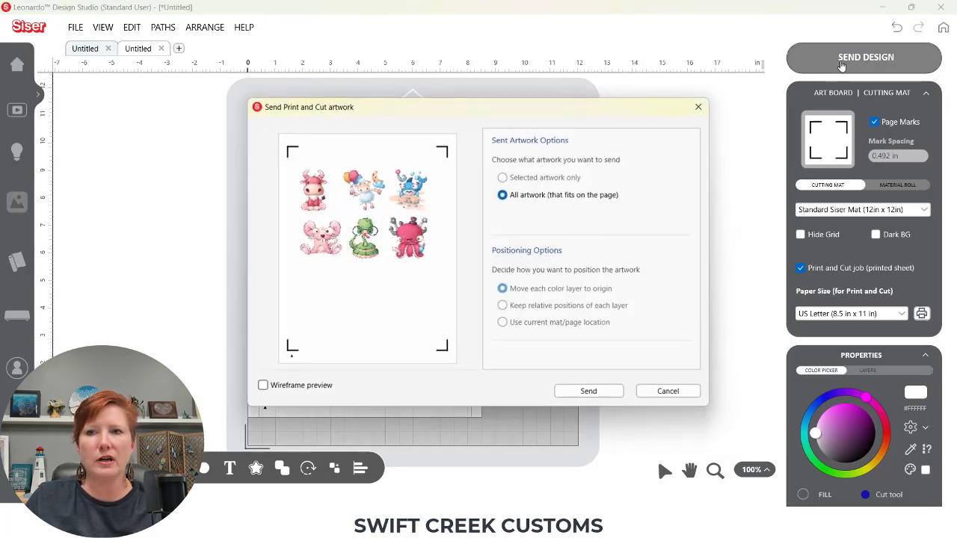
pyautogui.click(574, 393)
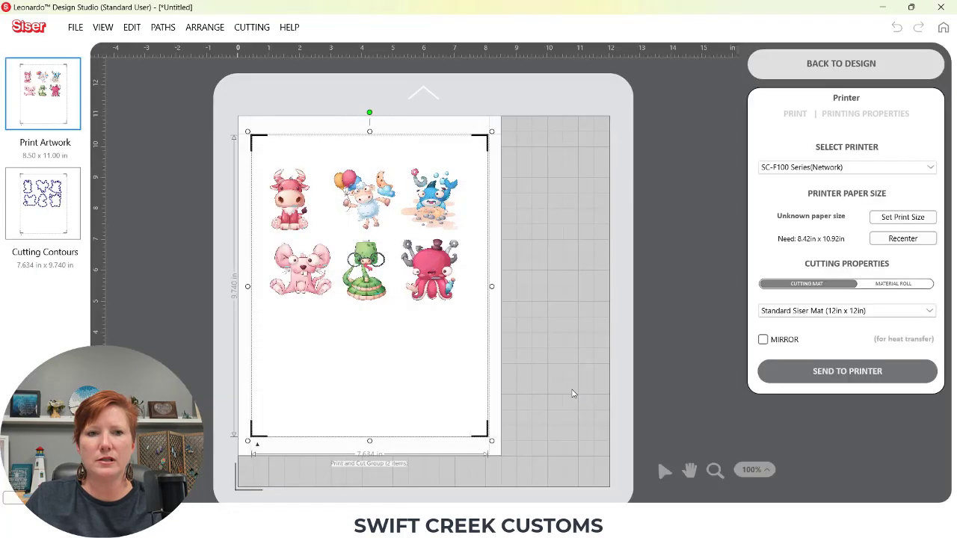
pyautogui.click(50, 214)
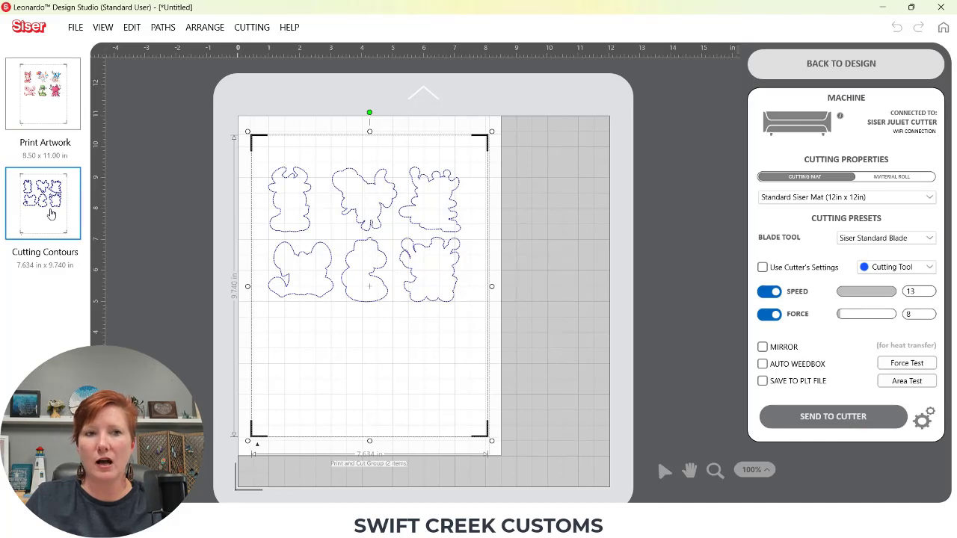
# Return to the design and browse the Paths options available for the selected sticker sheet
pyautogui.click(786, 65)
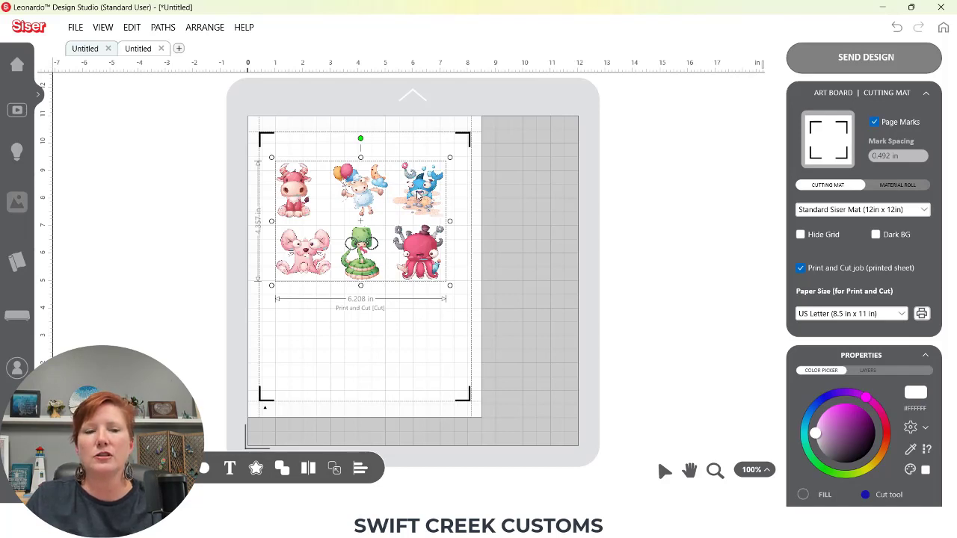
pyautogui.rightClick(418, 194)
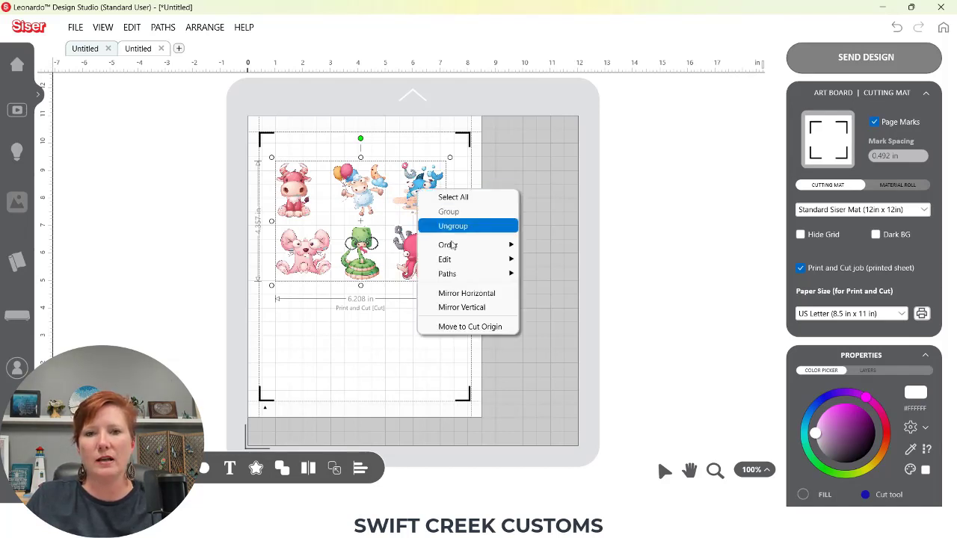
pyautogui.moveTo(504, 273)
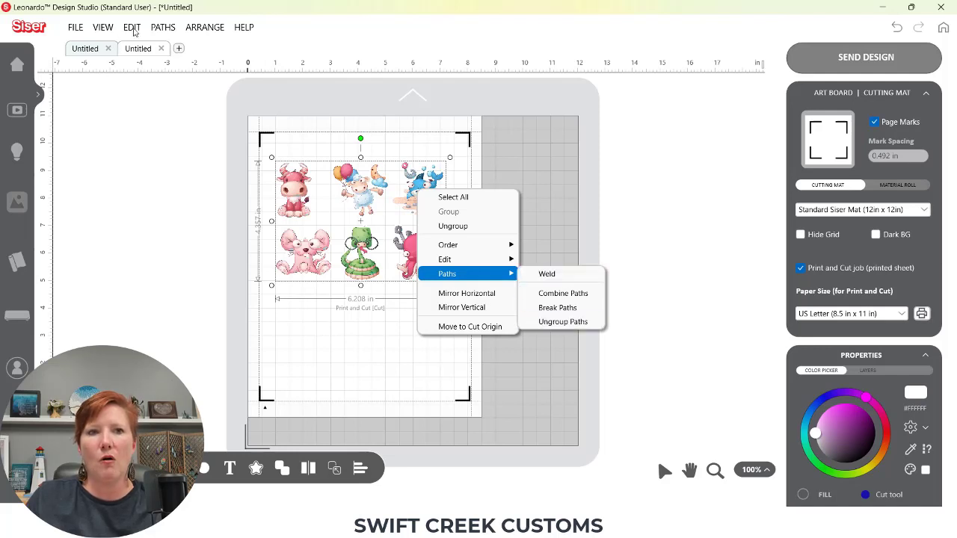
pyautogui.click(156, 28)
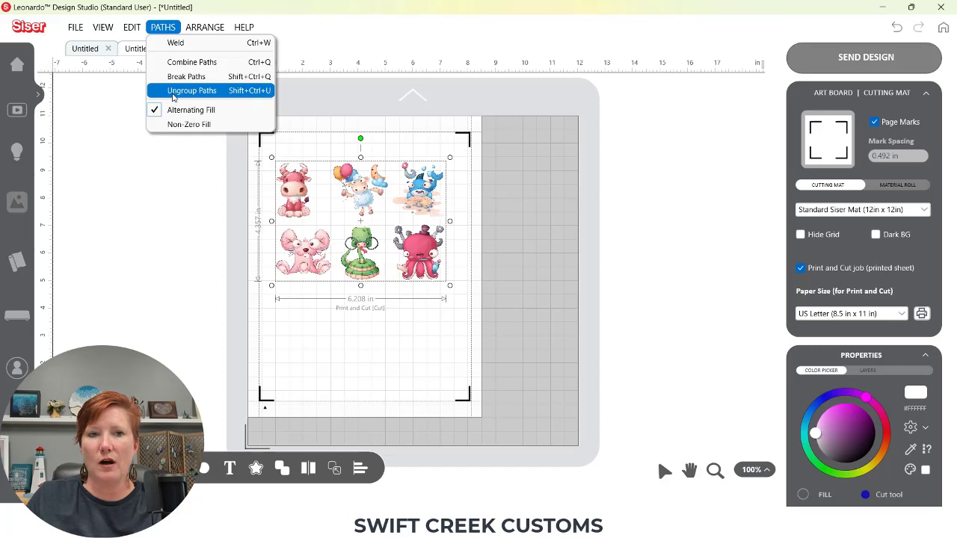
pyautogui.click(413, 262)
# Ungroup the paths of the sticker sheet and deselect everything
pyautogui.rightClick(416, 245)
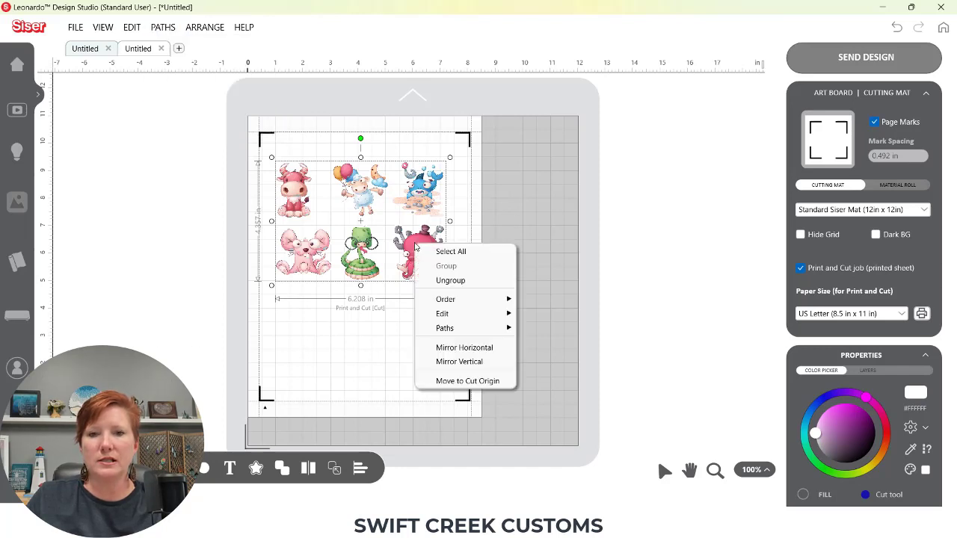
pyautogui.moveTo(460, 333)
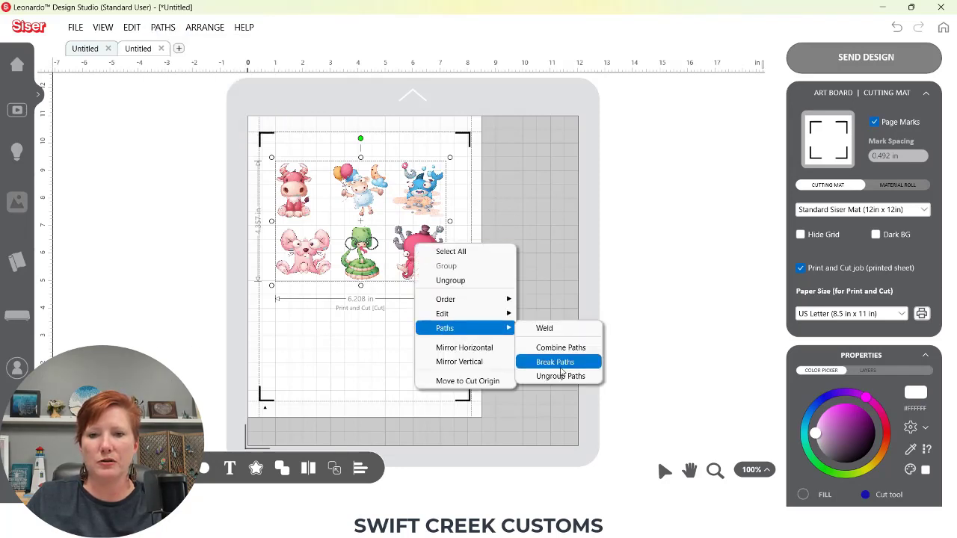
pyautogui.click(560, 377)
pyautogui.click(436, 326)
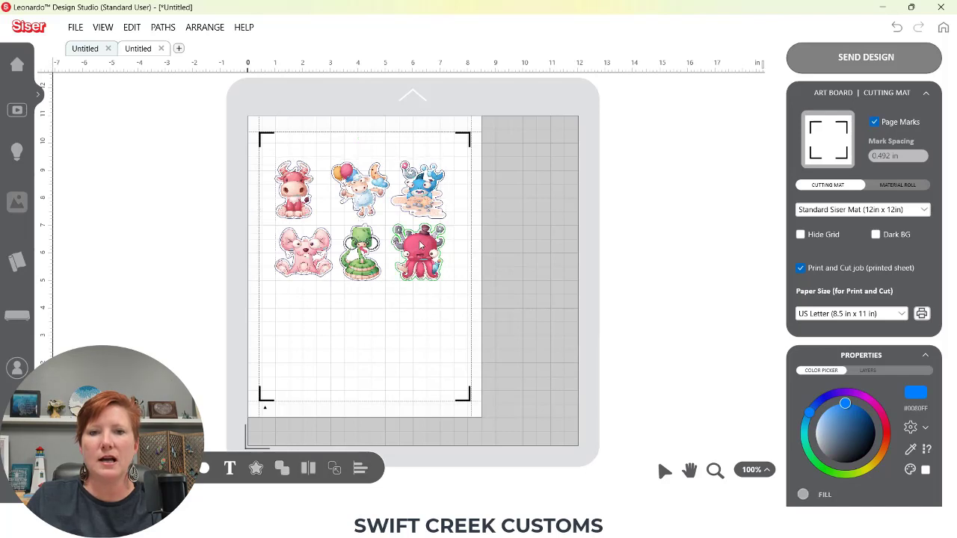
# Move the octopus sticker image below its cut contour, and undo a move of the contour itself
pyautogui.moveTo(422, 246); pyautogui.dragTo(430, 313)
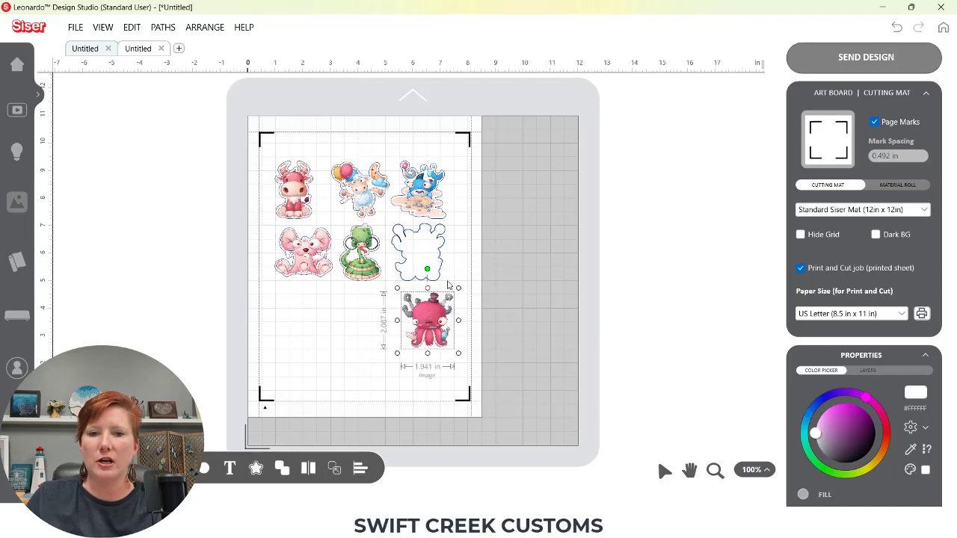
pyautogui.moveTo(446, 264); pyautogui.dragTo(510, 264)
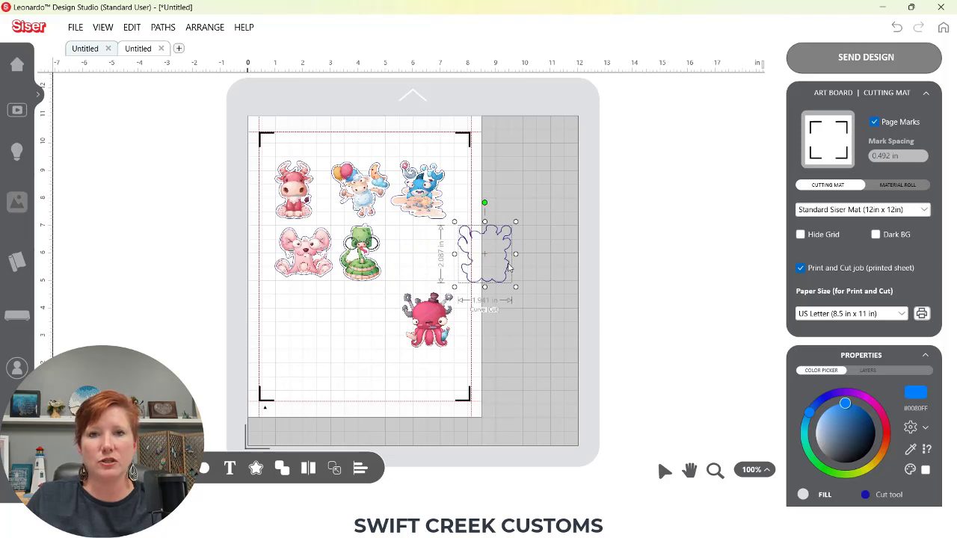
pyautogui.hotkey('ctrl', 'z')
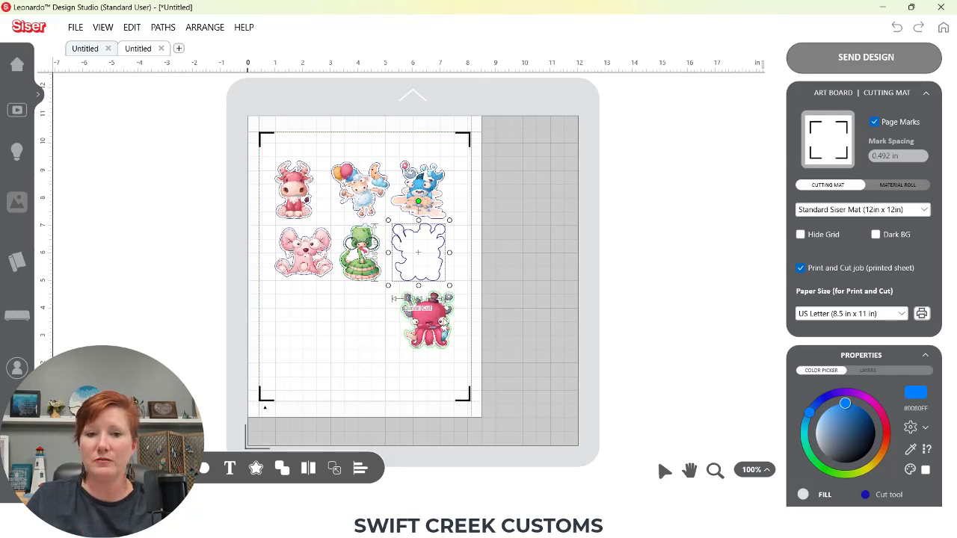
# Send the design to the print screen, check the Cutting Contours, and return to the design
pyautogui.click(874, 59)
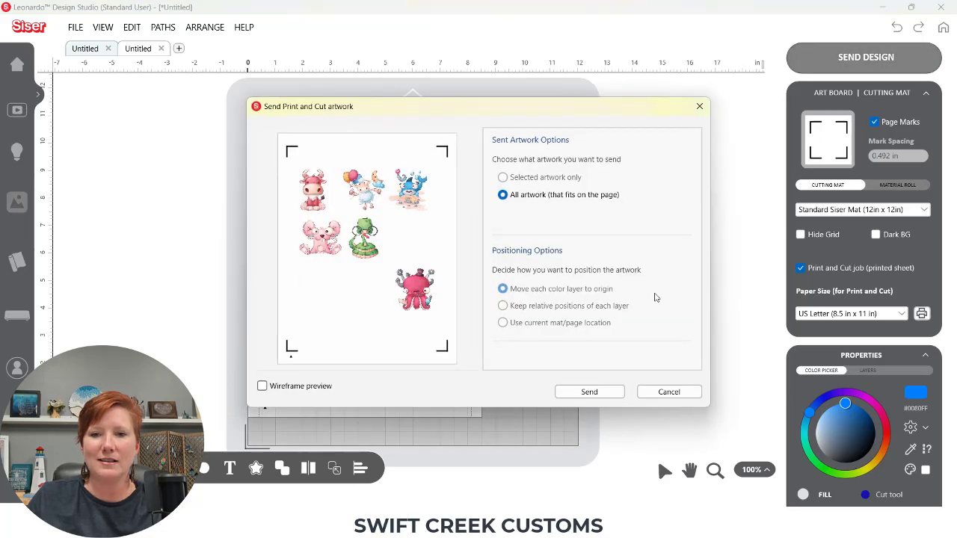
pyautogui.click(606, 392)
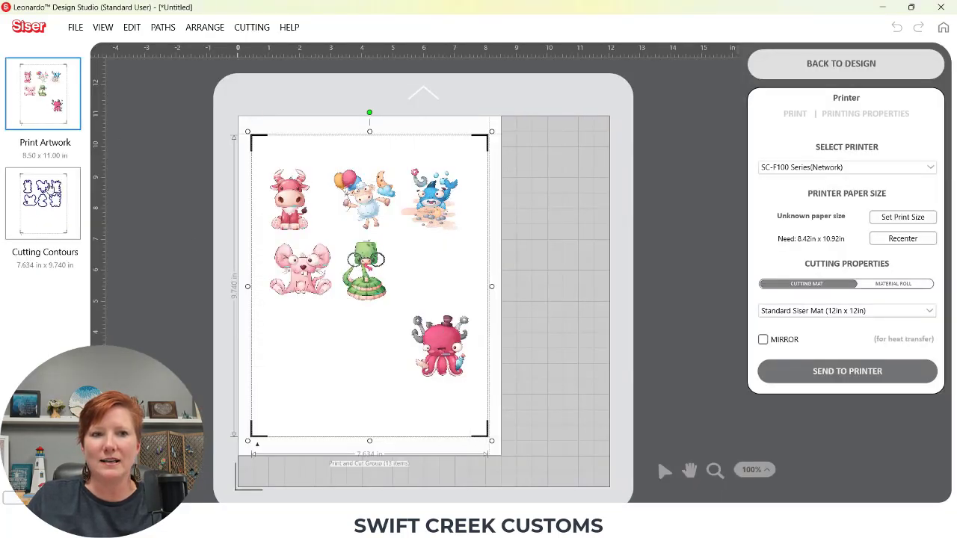
pyautogui.click(49, 193)
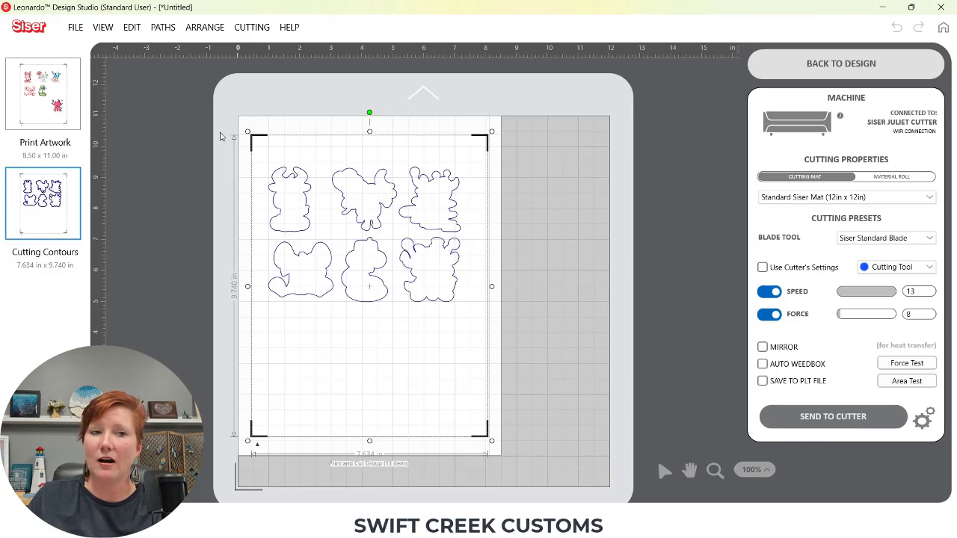
pyautogui.click(762, 62)
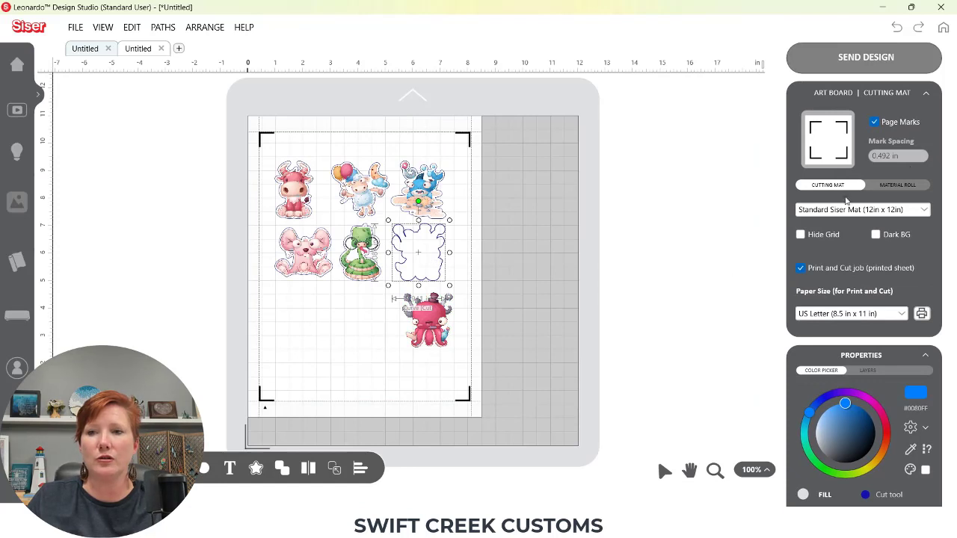
# Open the Layers list and undo the sticker move and path ungrouping
pyautogui.click(926, 95)
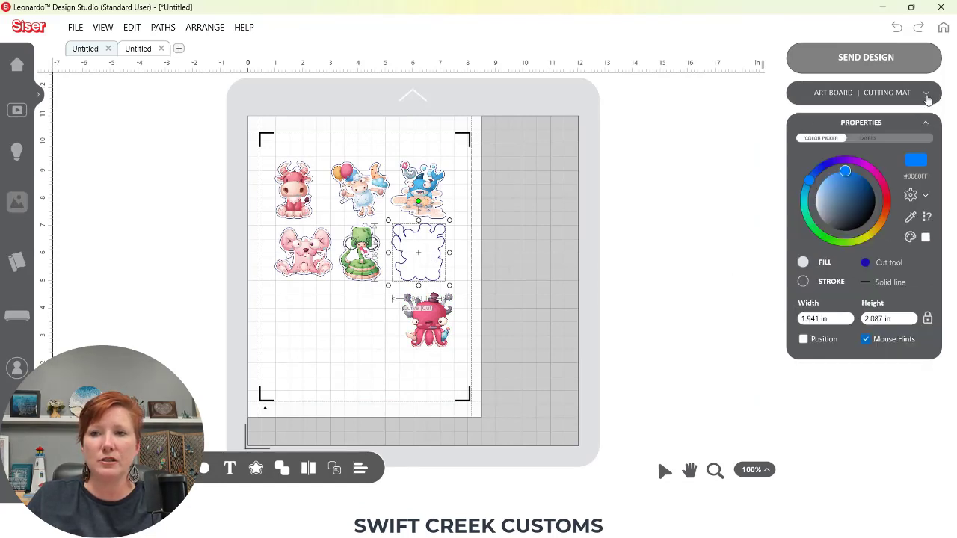
pyautogui.click(868, 140)
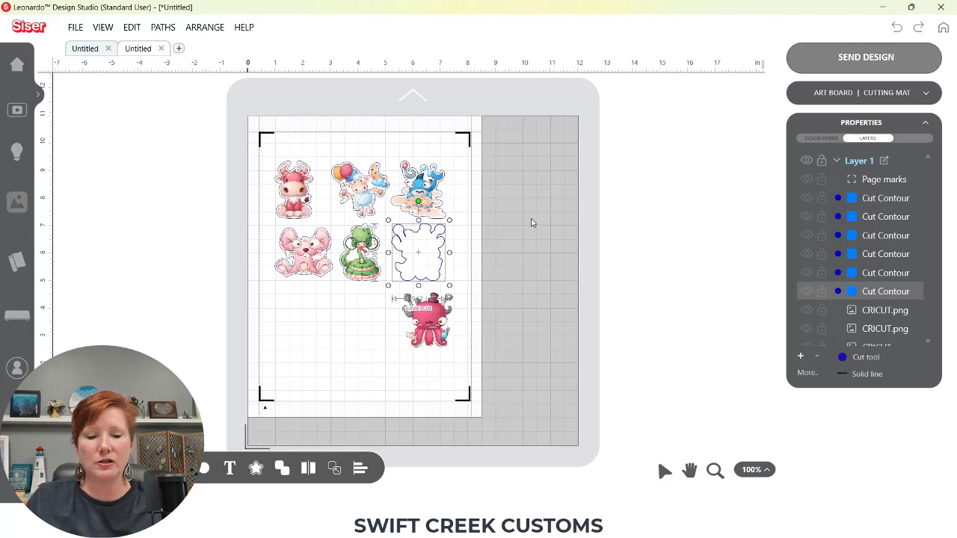
pyautogui.hotkey('ctrl', 'z')
pyautogui.hotkey('ctrl', 'z')
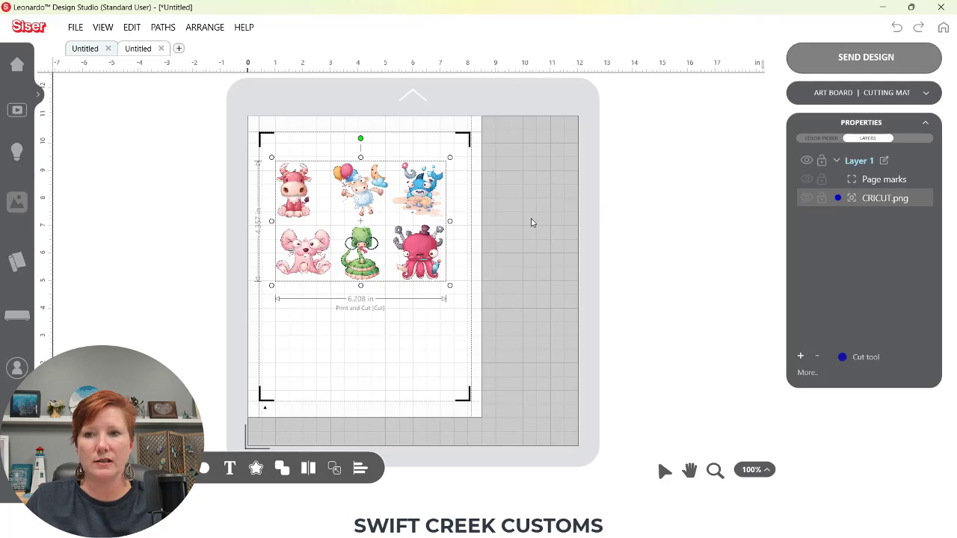
# Move the sticker sheet slightly upward, ungroup its paths, and deselect everything
pyautogui.moveTo(420, 265)
pyautogui.mouseDown()
pyautogui.moveTo(496, 269)
pyautogui.moveTo(414, 295)
pyautogui.moveTo(542, 293)
pyautogui.moveTo(430, 287)
pyautogui.moveTo(425, 211)
pyautogui.moveTo(422, 250)
pyautogui.mouseUp()
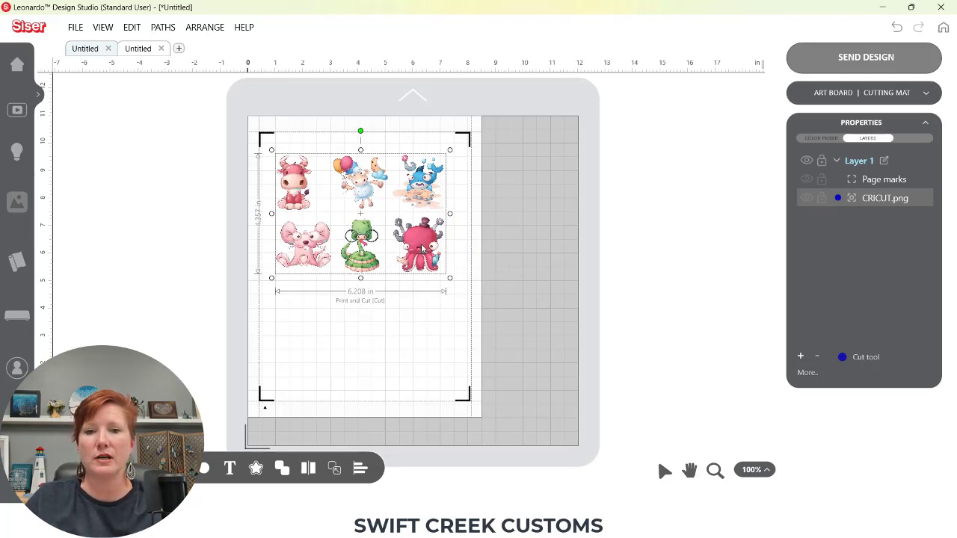
pyautogui.rightClick(421, 239)
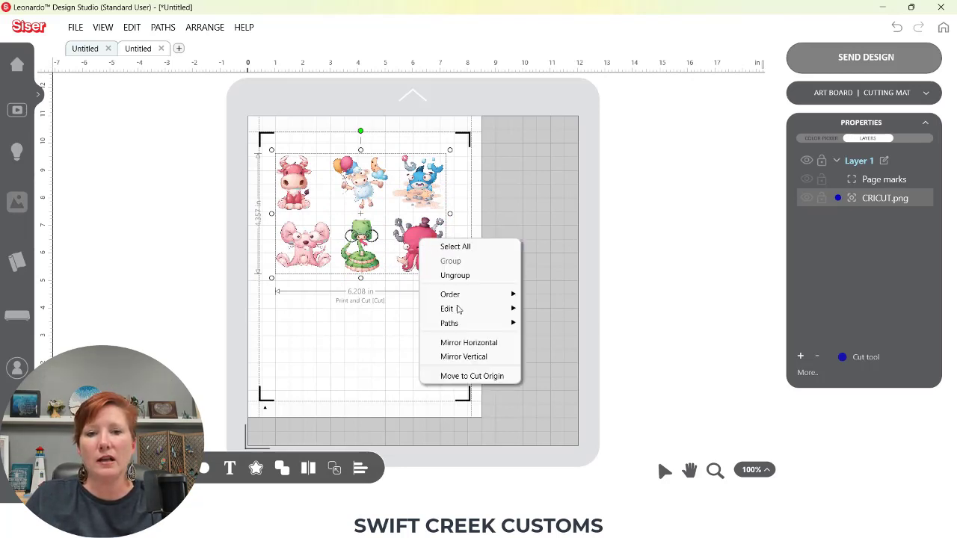
pyautogui.moveTo(463, 323)
pyautogui.click(564, 371)
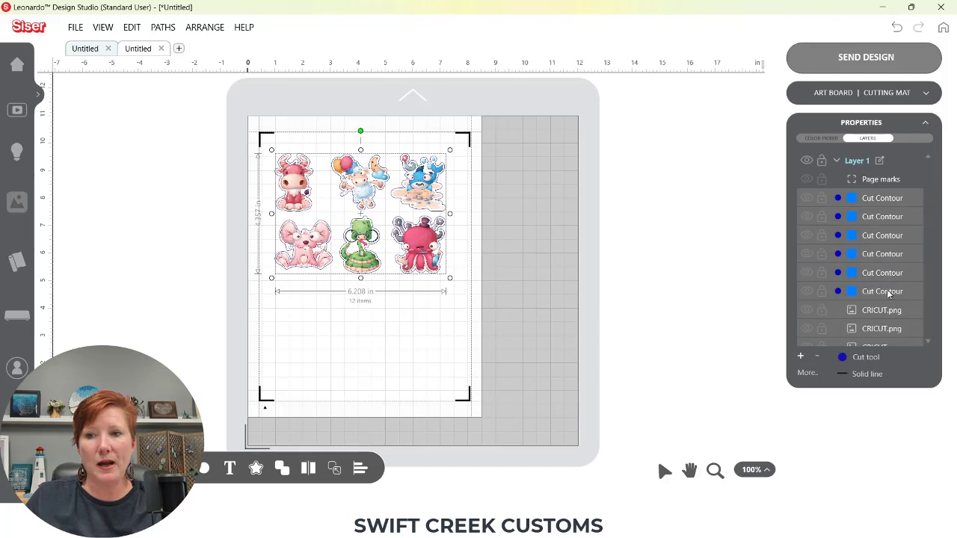
pyautogui.click(726, 241)
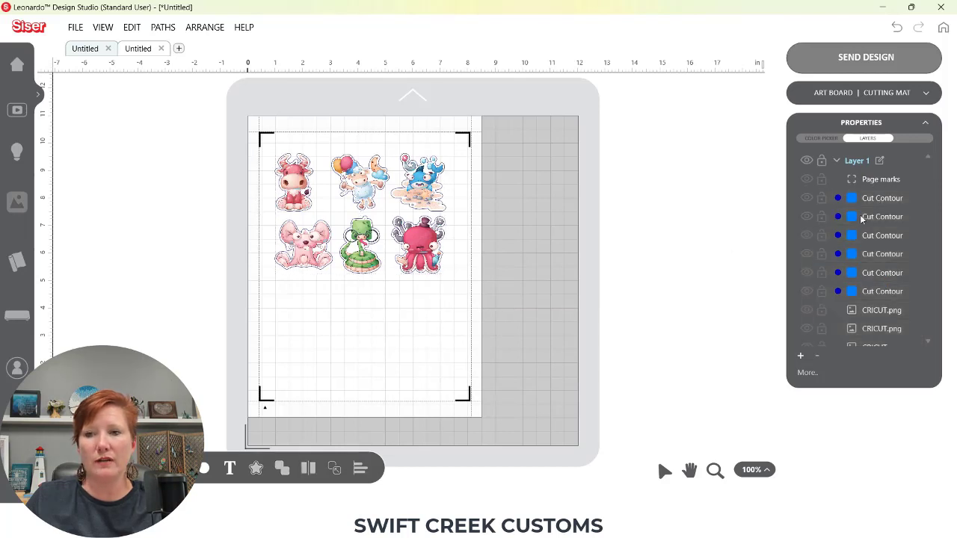
# Try moving the sheep sticker image away from its cut contour
pyautogui.click(860, 198)
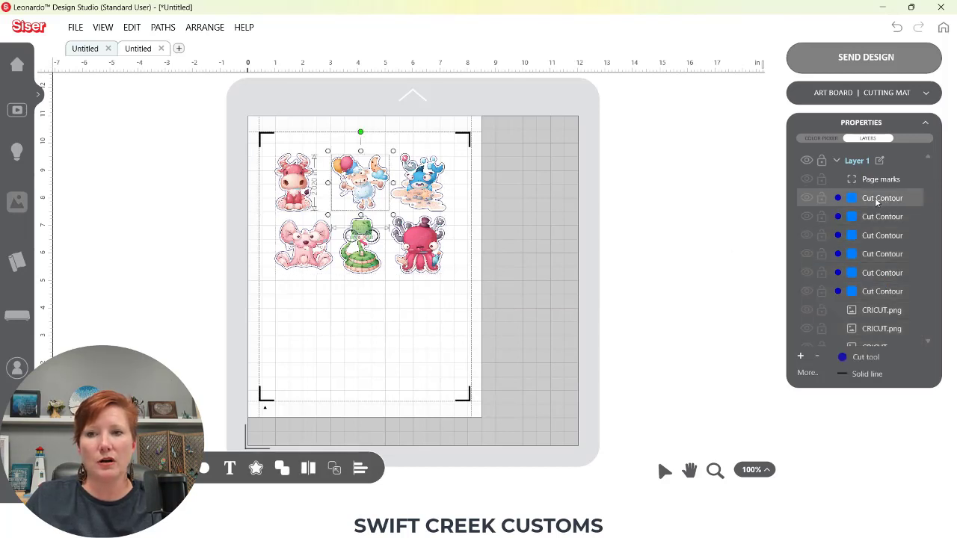
pyautogui.moveTo(381, 200); pyautogui.dragTo(387, 112)
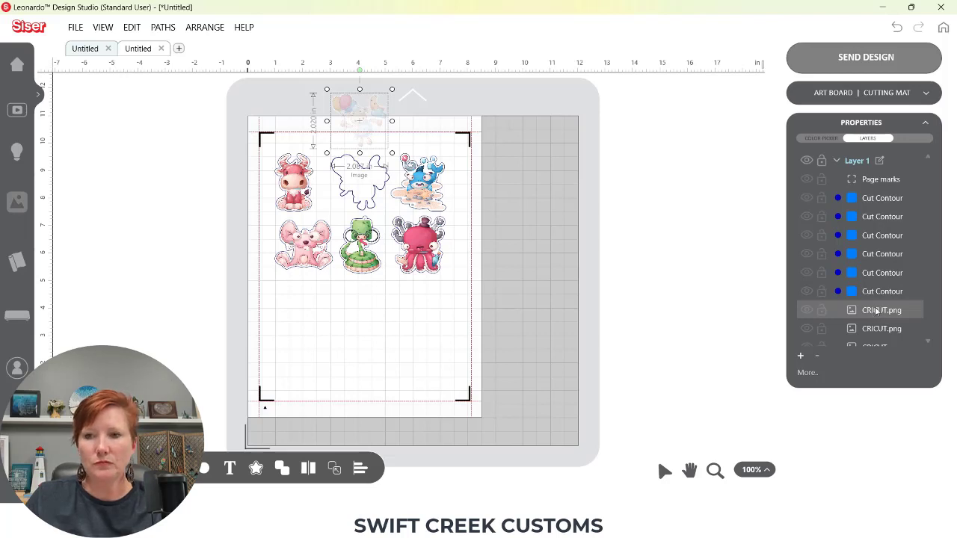
pyautogui.click(876, 199)
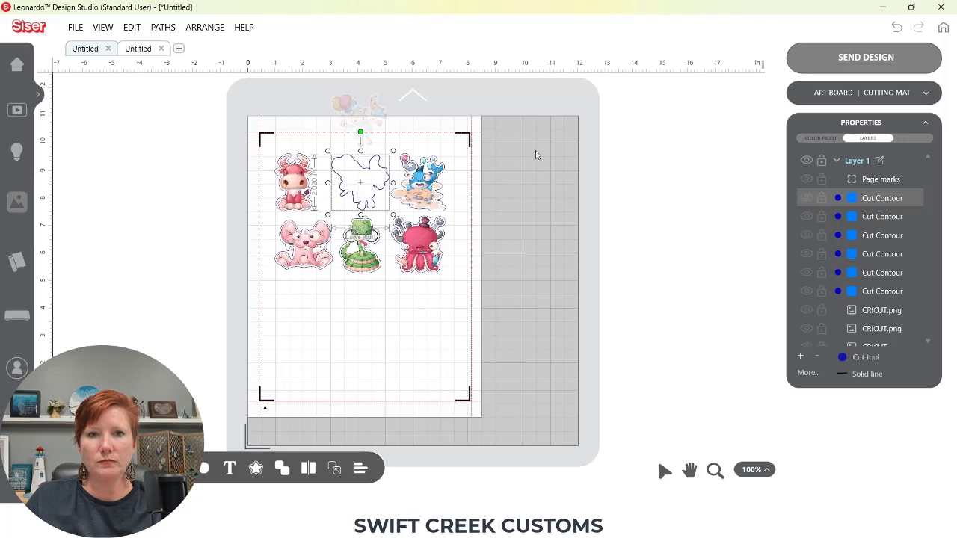
pyautogui.click(869, 199)
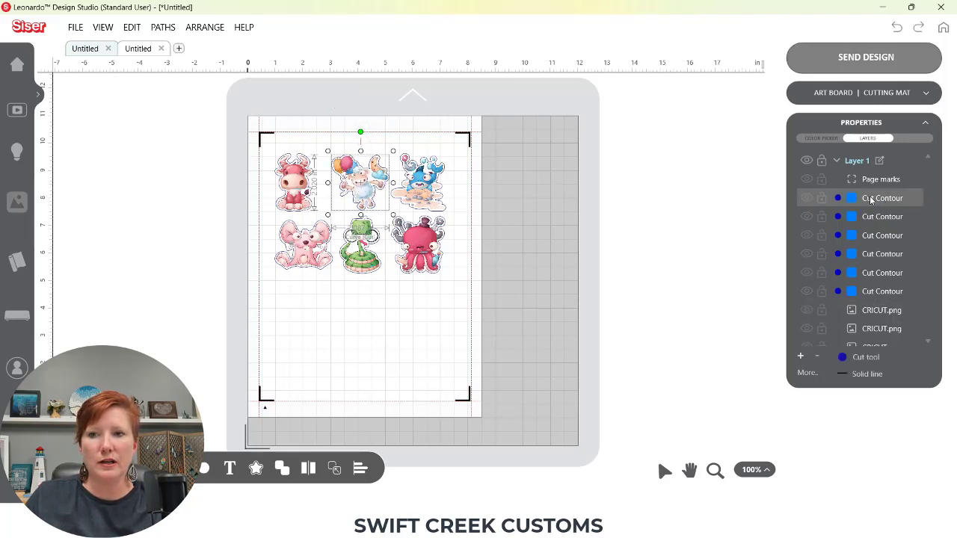
# Move the CRICUT.png image layer above all the Cut Contour layers in the Layers list
pyautogui.click(875, 313)
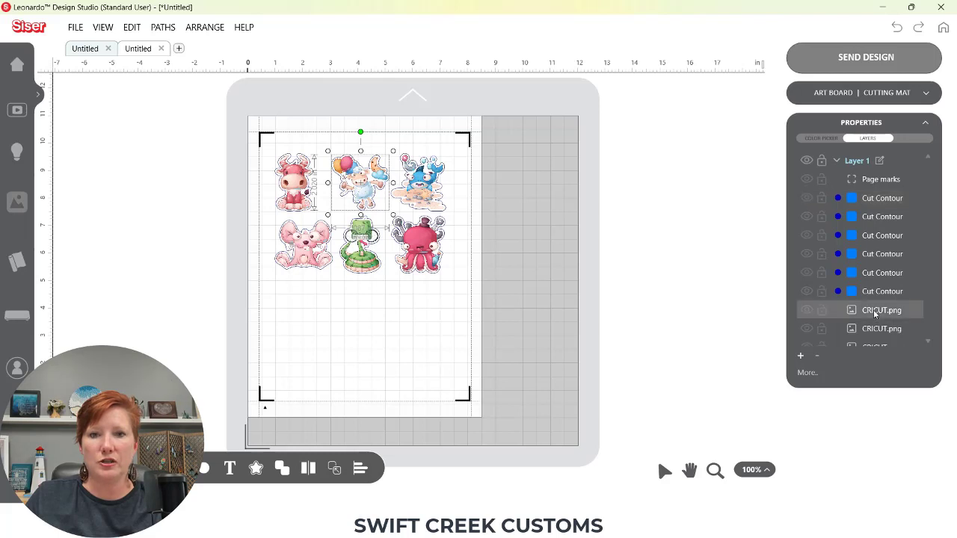
pyautogui.moveTo(877, 314); pyautogui.dragTo(875, 198)
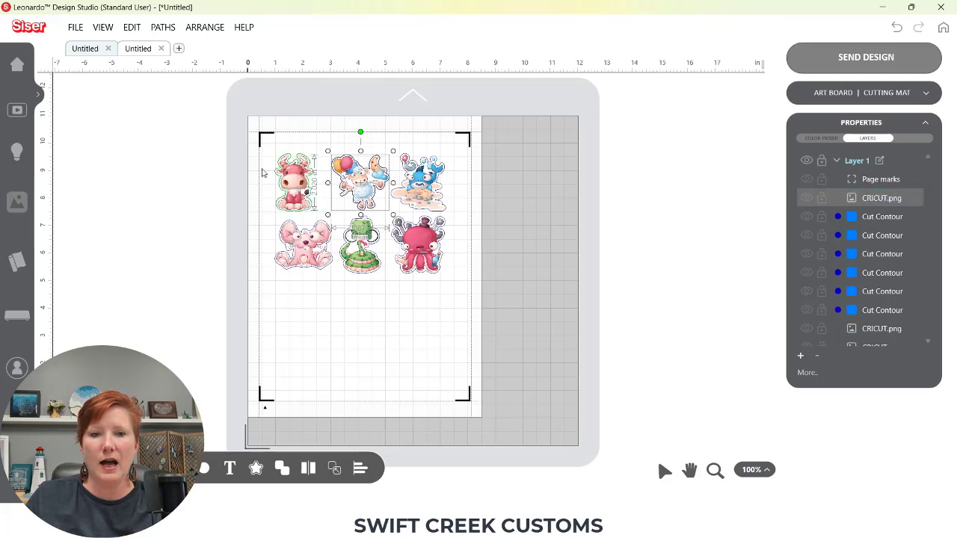
# Move the sheep's cut contour down below the sticker sheet
pyautogui.moveTo(383, 194); pyautogui.dragTo(379, 344)
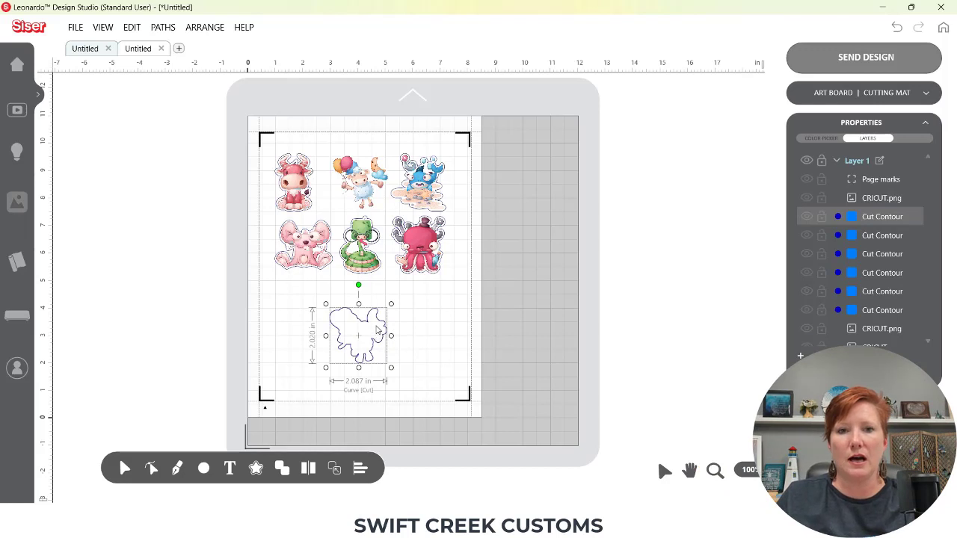
pyautogui.moveTo(377, 345); pyautogui.dragTo(380, 344)
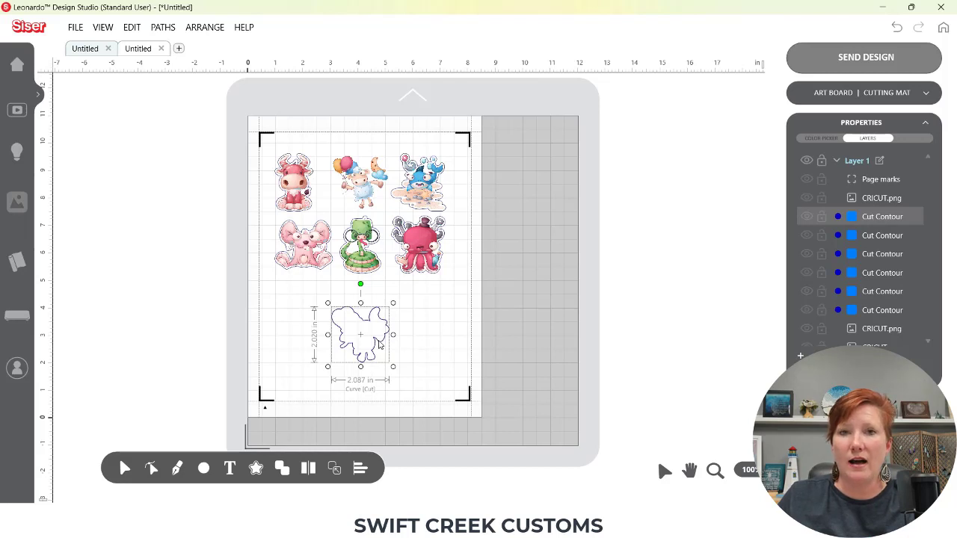
pyautogui.click(380, 344)
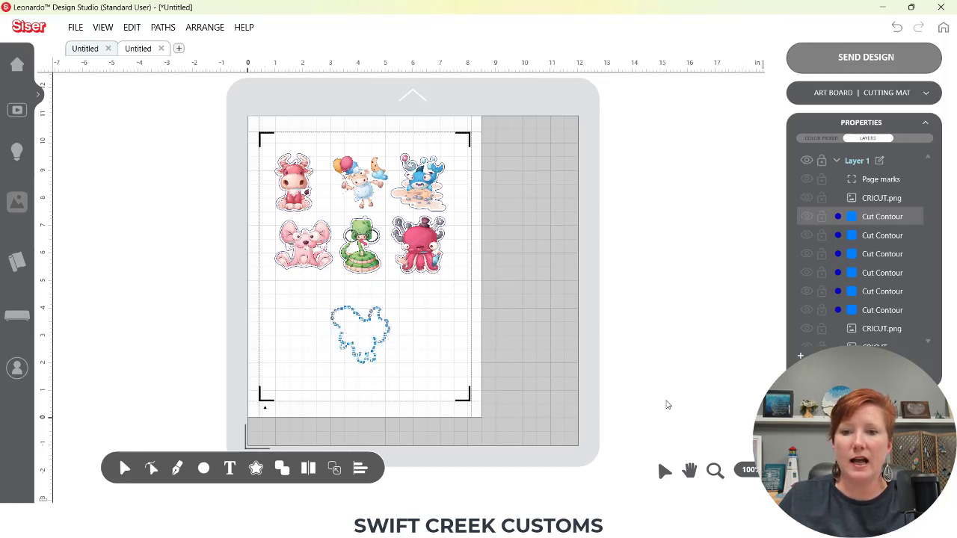
# Zoom in on the moved contour and inspect its nodes with the node editing tool, then return to 100% view
pyautogui.click(715, 470)
pyautogui.moveTo(310, 292); pyautogui.dragTo(419, 388)
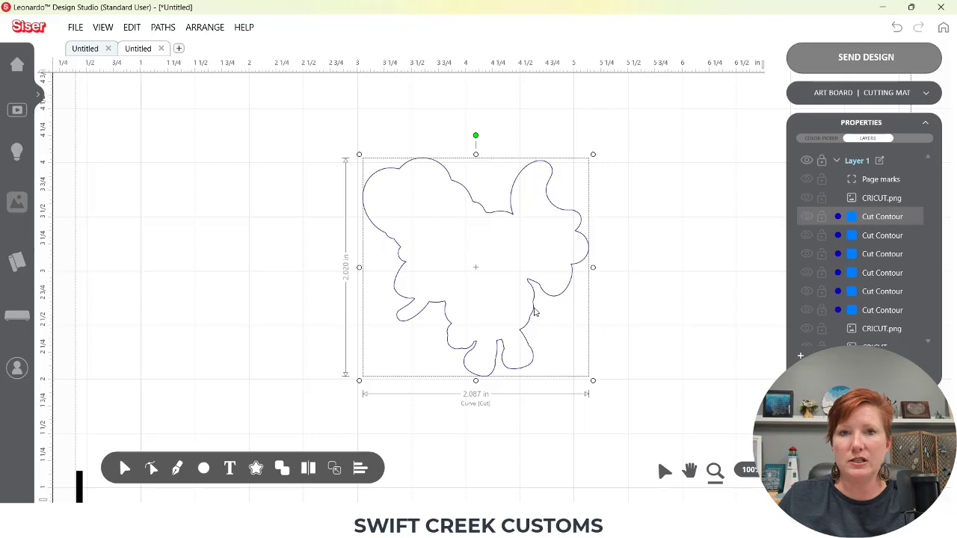
pyautogui.click(177, 469)
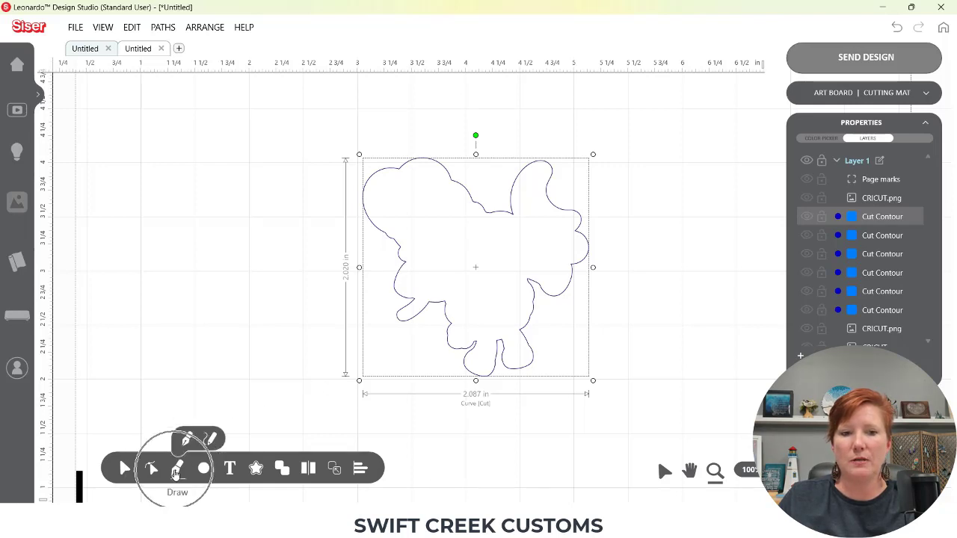
pyautogui.click(151, 469)
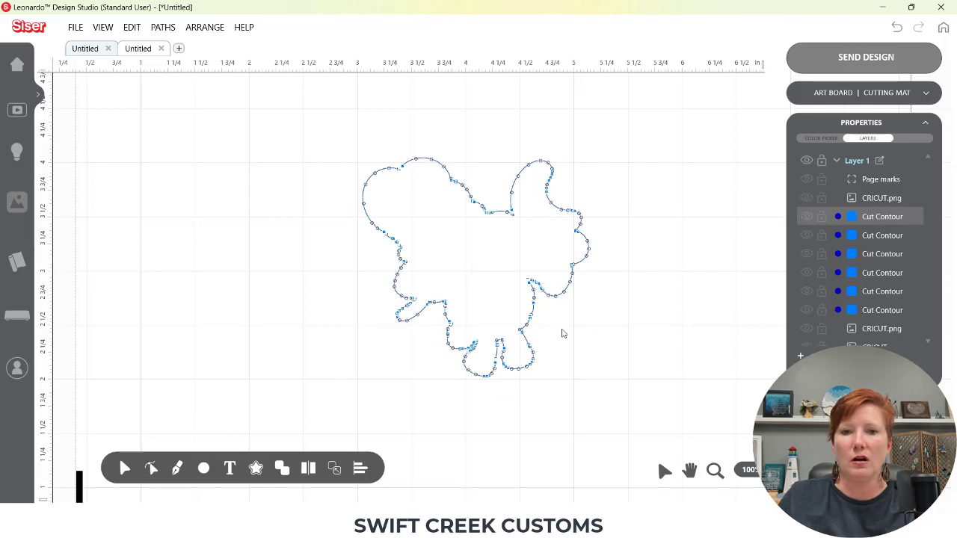
pyautogui.click(124, 469)
pyautogui.doubleClick(446, 318)
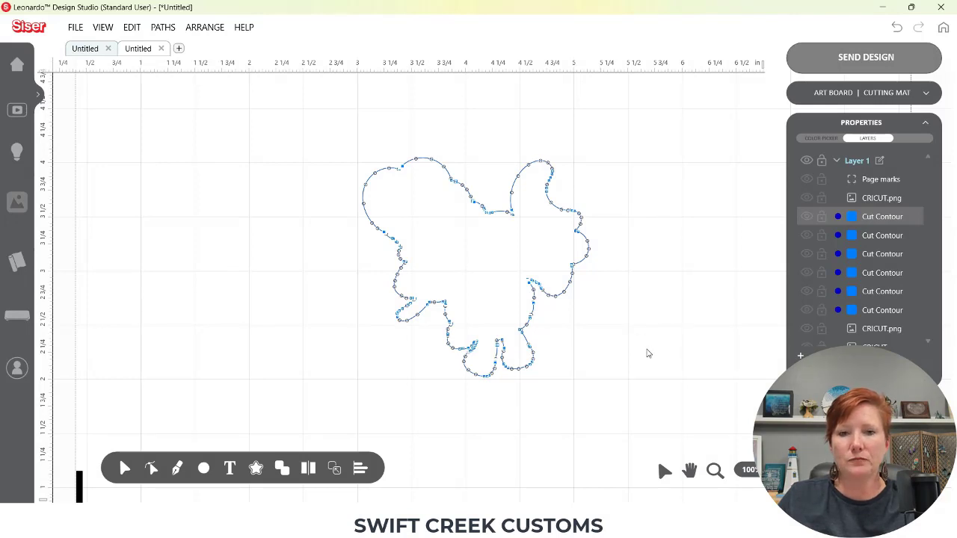
pyautogui.click(749, 469)
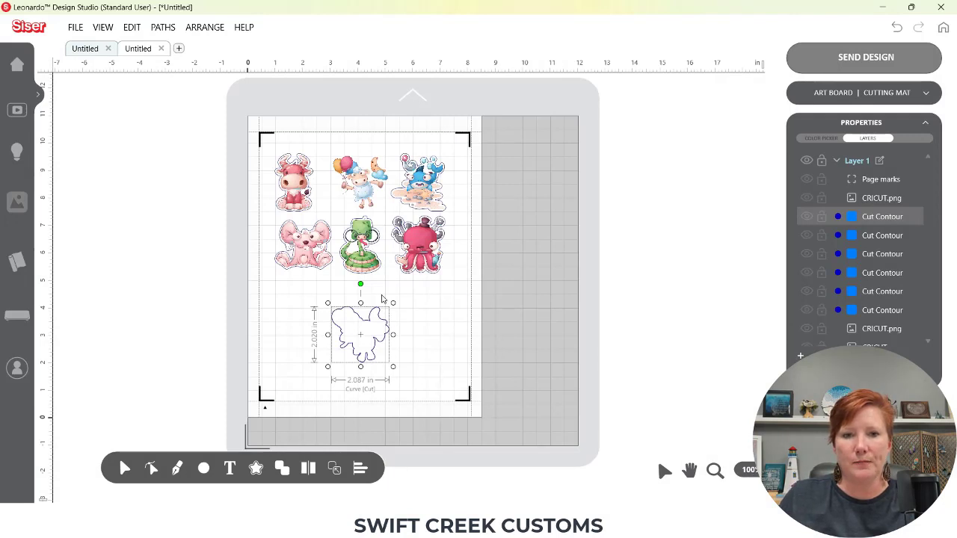
# Undo the last two changes to restore the contour's position, and zoom in on the sticker sheet
pyautogui.hotkey('ctrl', 'z')
pyautogui.hotkey('ctrl', 'z')
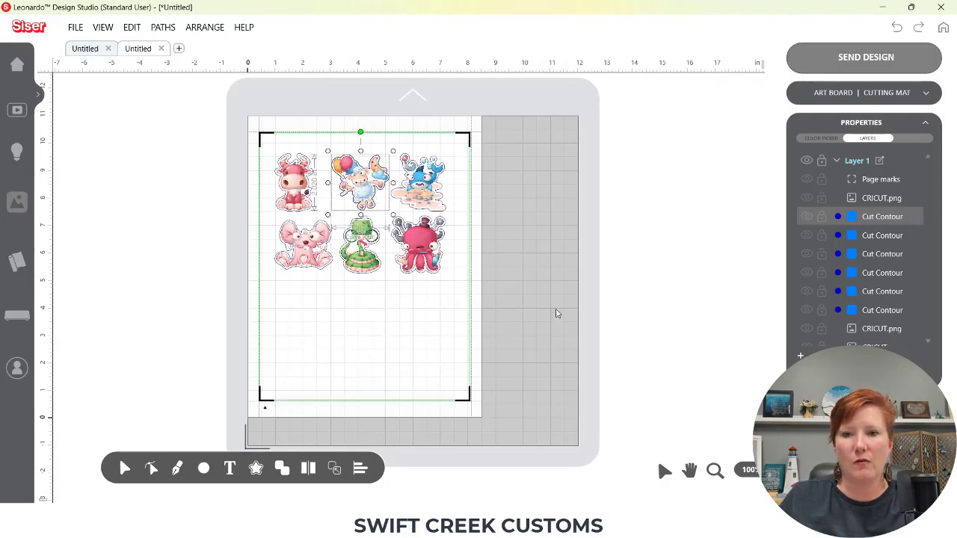
pyautogui.click(712, 471)
pyautogui.moveTo(250, 134); pyautogui.dragTo(468, 301)
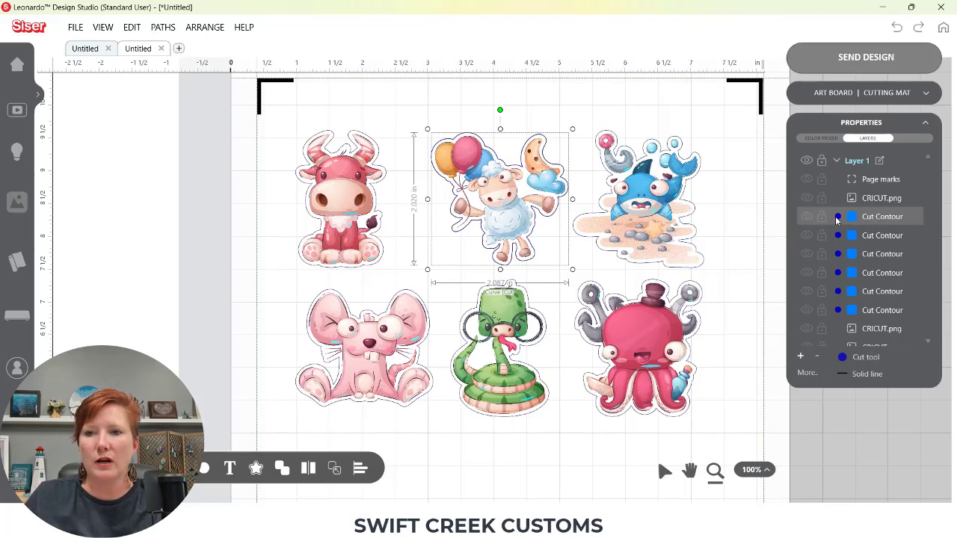
pyautogui.click(871, 359)
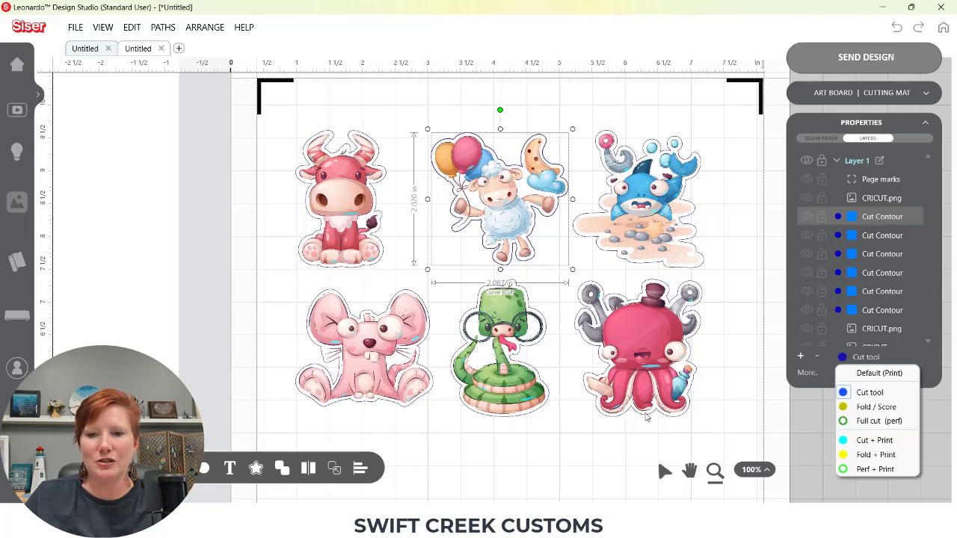
pyautogui.click(571, 443)
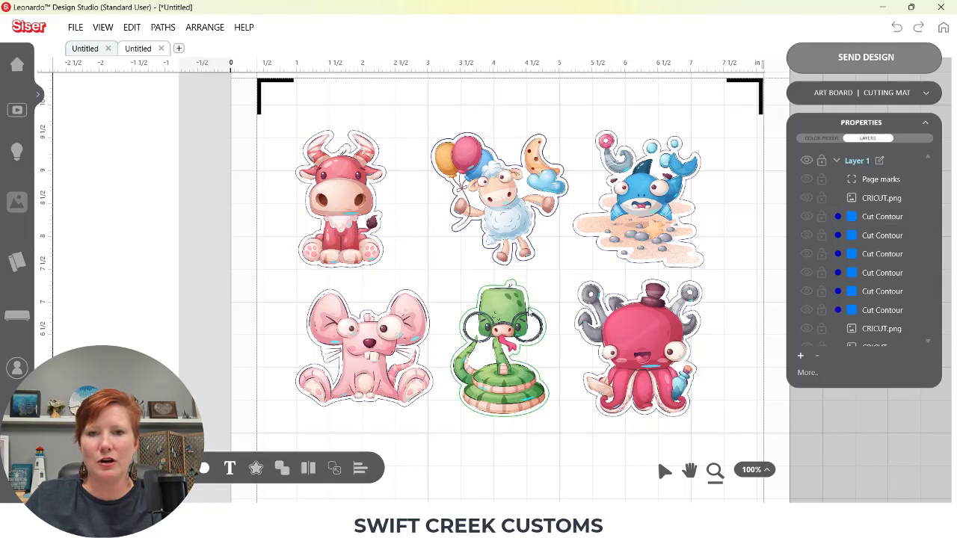
# Select the sheep's cut contour, nudge it slightly, and undo the nudge
pyautogui.click(533, 262)
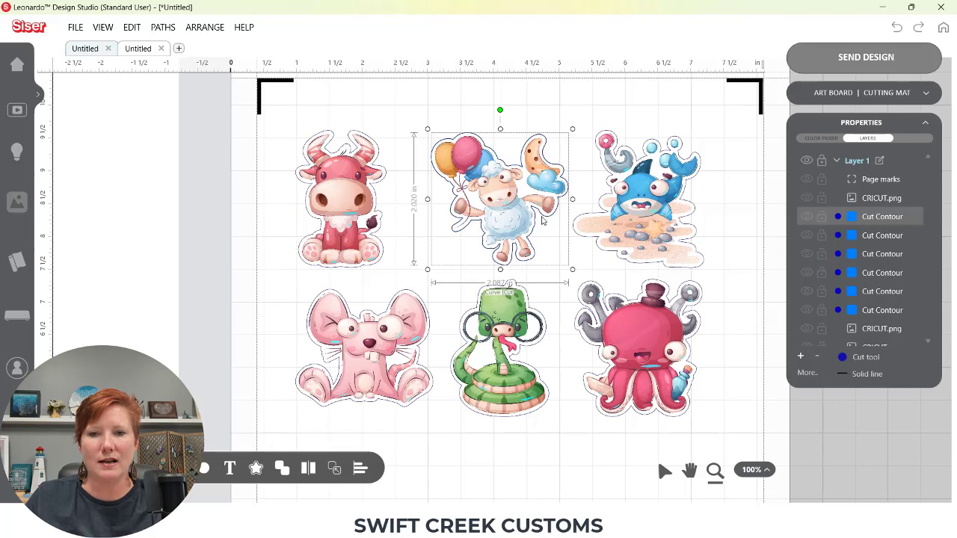
pyautogui.moveTo(540, 229); pyautogui.dragTo(550, 230)
pyautogui.hotkey('ctrl', 'z')
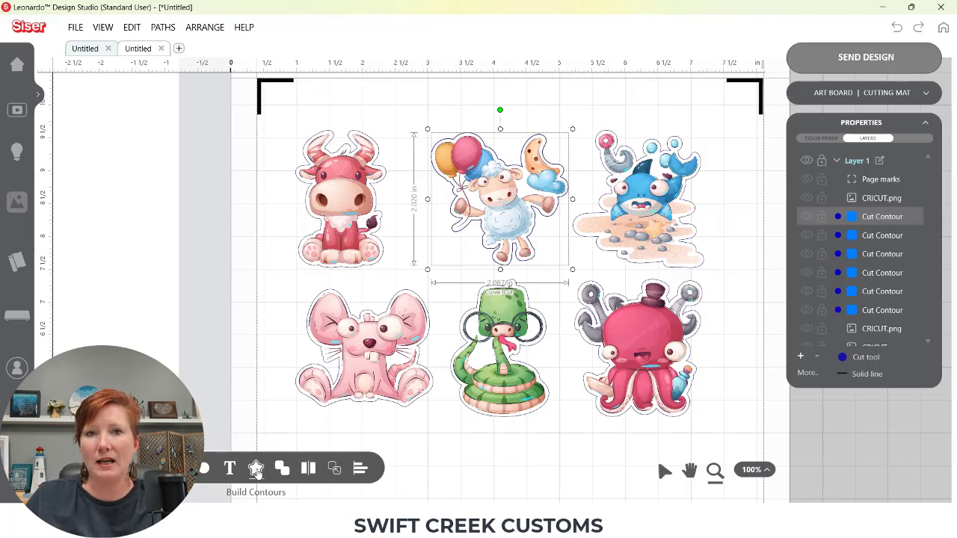
# Build an editable cut-only contour for the sheep with a 0.047 in offset and a pink contour colour
pyautogui.click(255, 469)
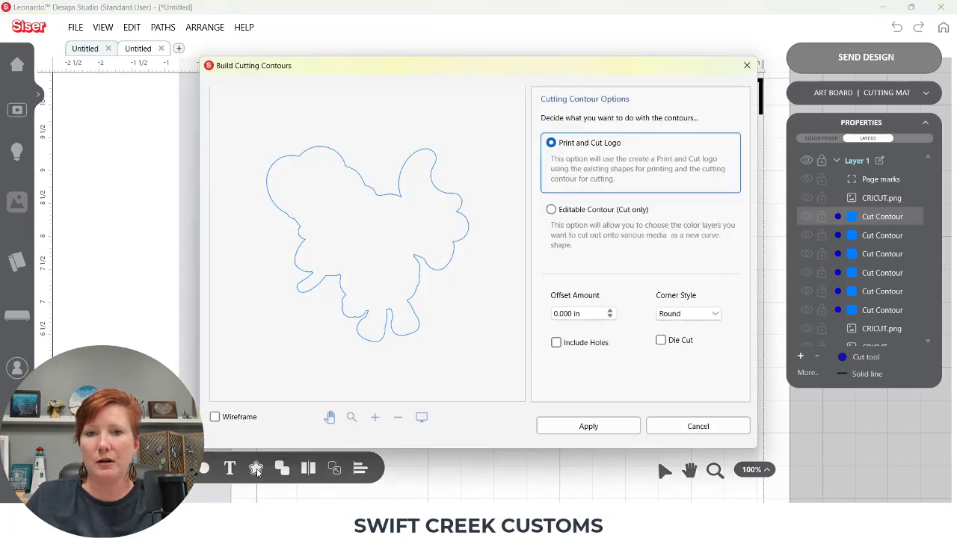
pyautogui.click(552, 211)
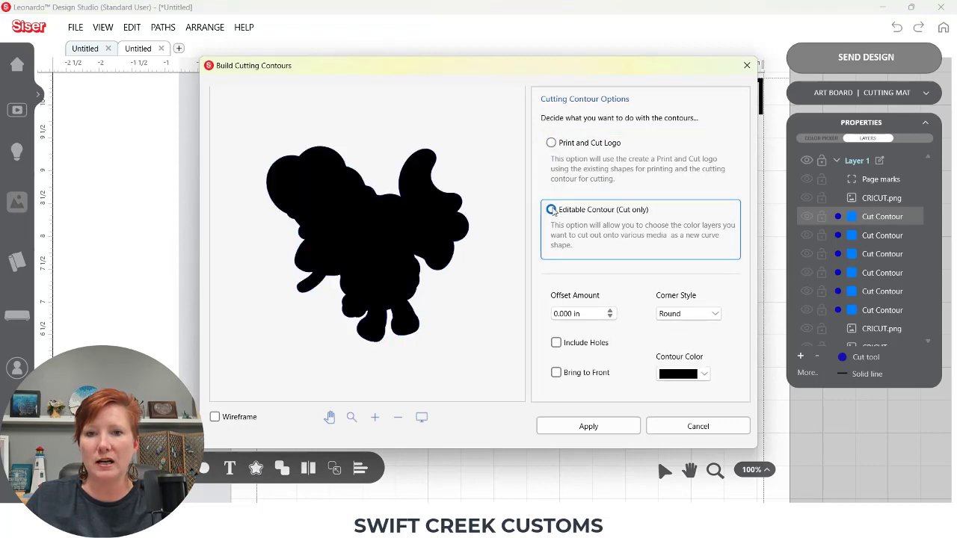
pyautogui.click(611, 311)
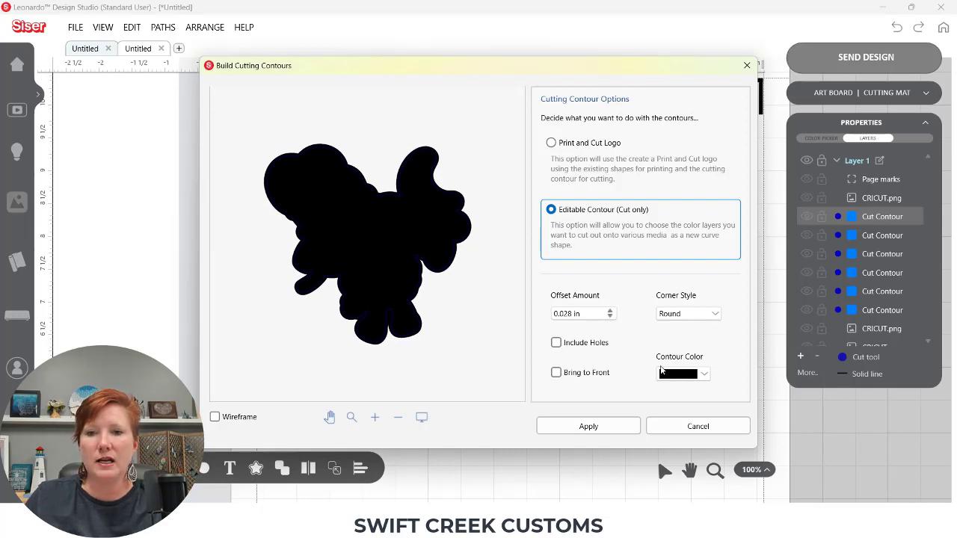
pyautogui.click(704, 375)
pyautogui.click(736, 416)
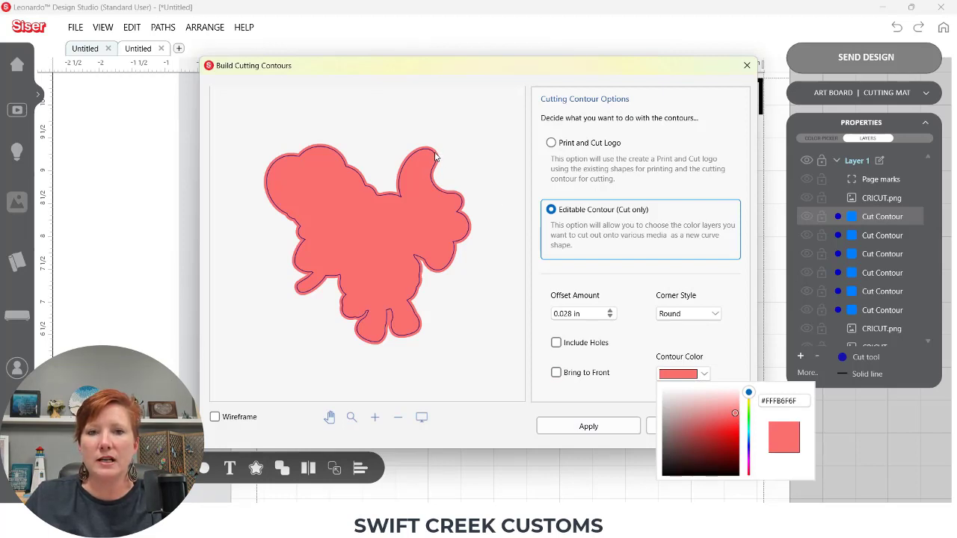
pyautogui.click(611, 311)
pyautogui.click(610, 311)
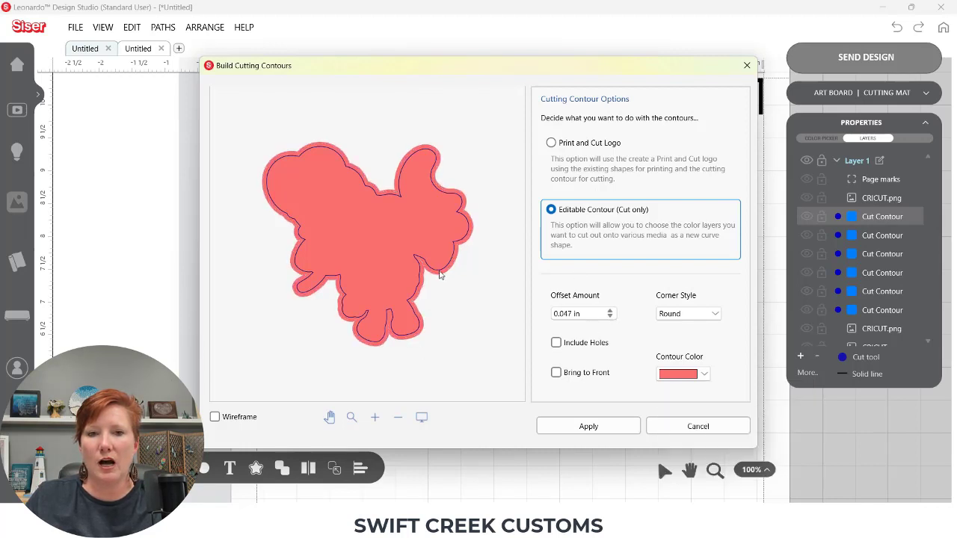
pyautogui.click(604, 428)
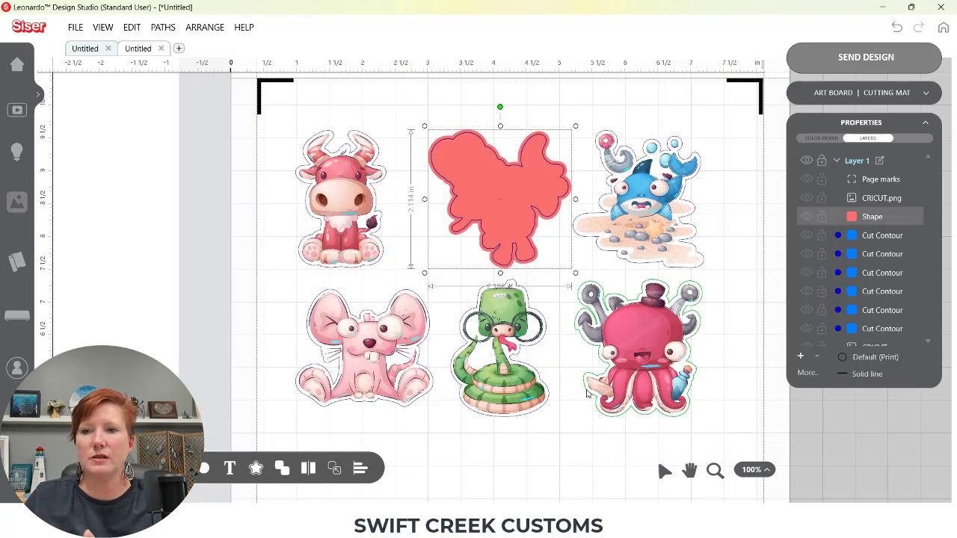
# Set the new sheep contour's cutting type to Full cut (perf)
pyautogui.click(861, 358)
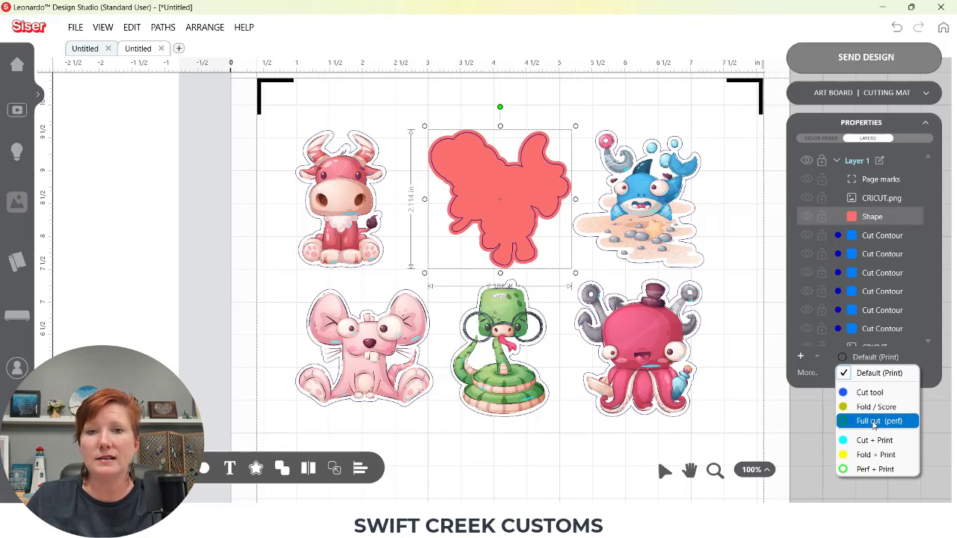
pyautogui.click(874, 421)
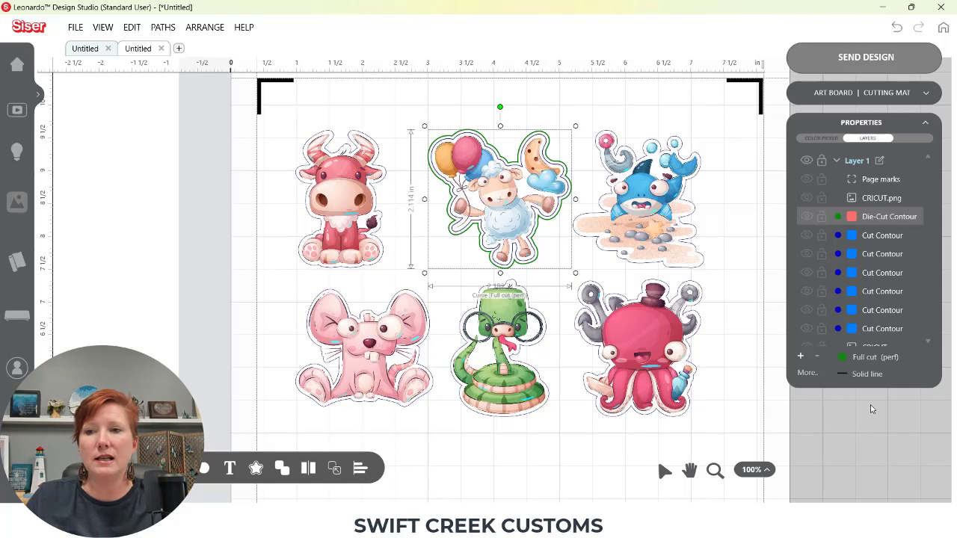
pyautogui.click(837, 217)
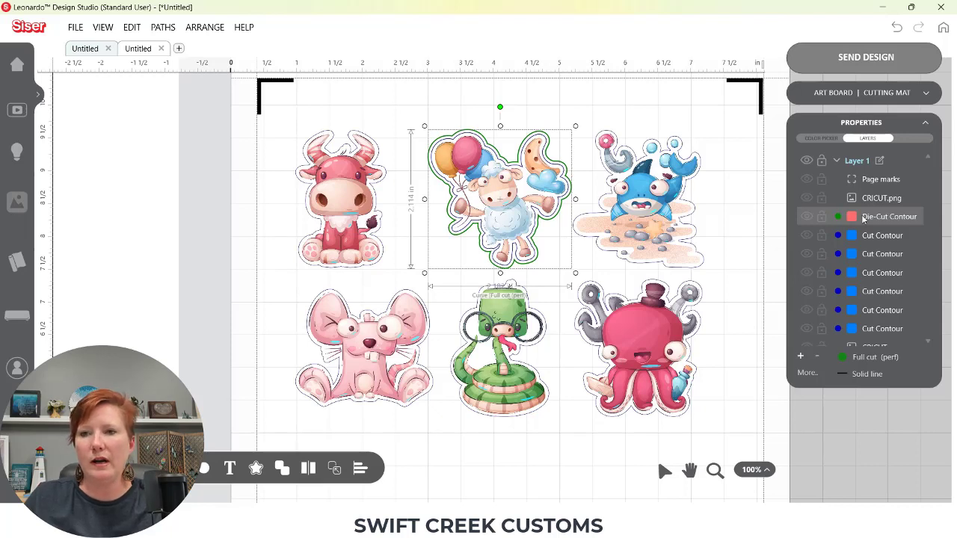
# Use the layer options to select all objects, then select everything on the current layer
pyautogui.click(808, 374)
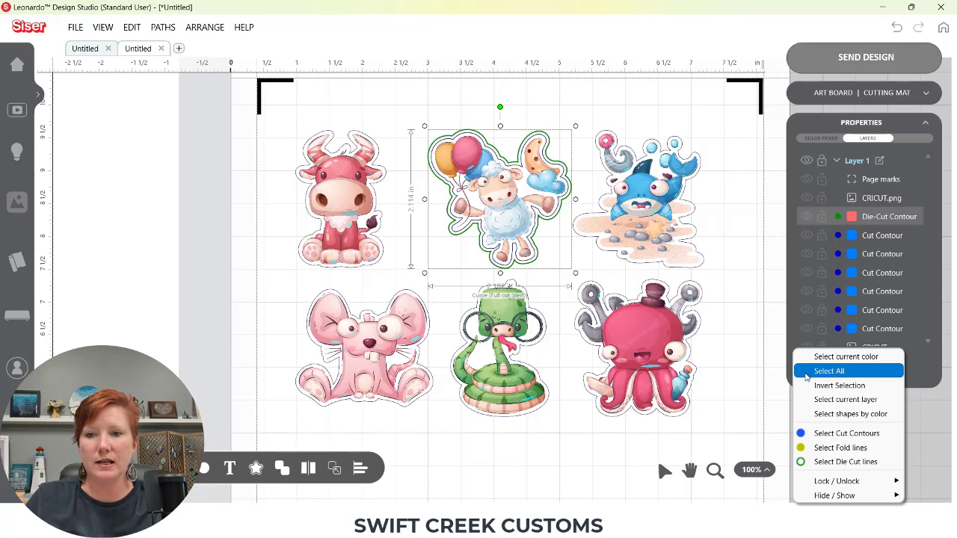
pyautogui.click(850, 372)
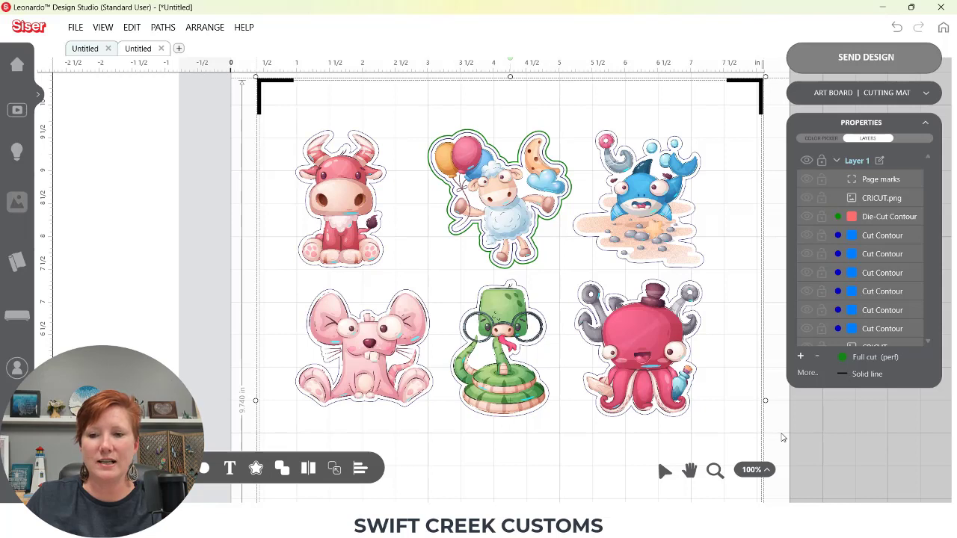
pyautogui.click(804, 376)
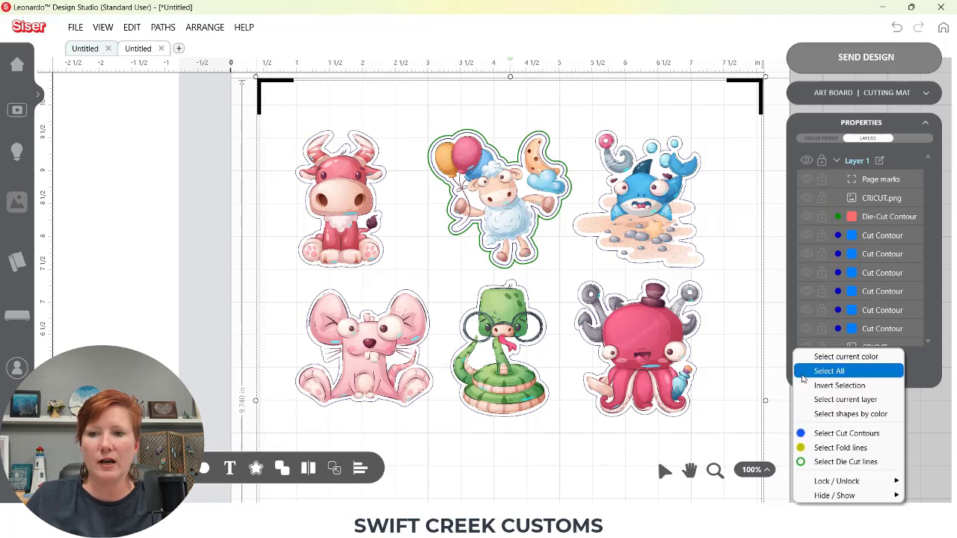
pyautogui.click(867, 402)
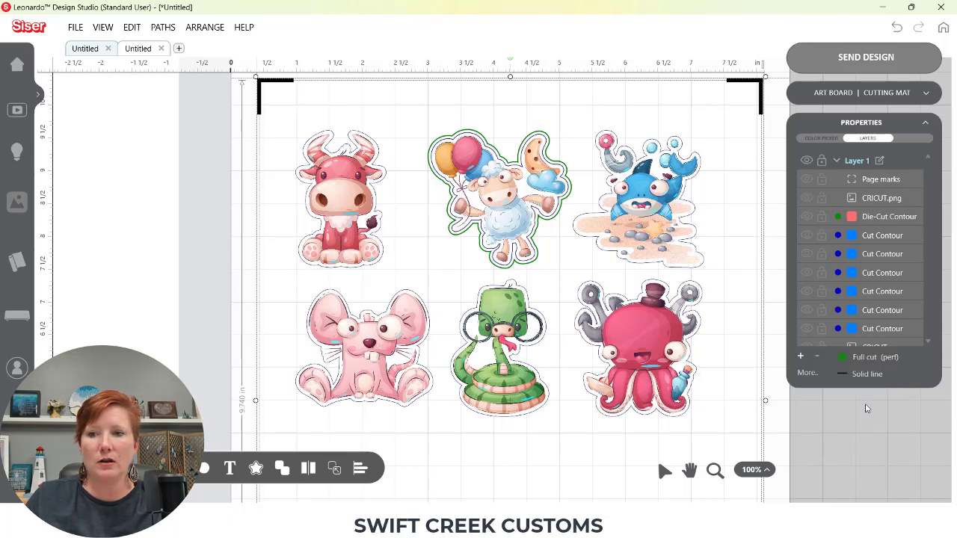
# Pick one cut contour in the layer list, then use Select current layer to select the whole layer
pyautogui.click(871, 238)
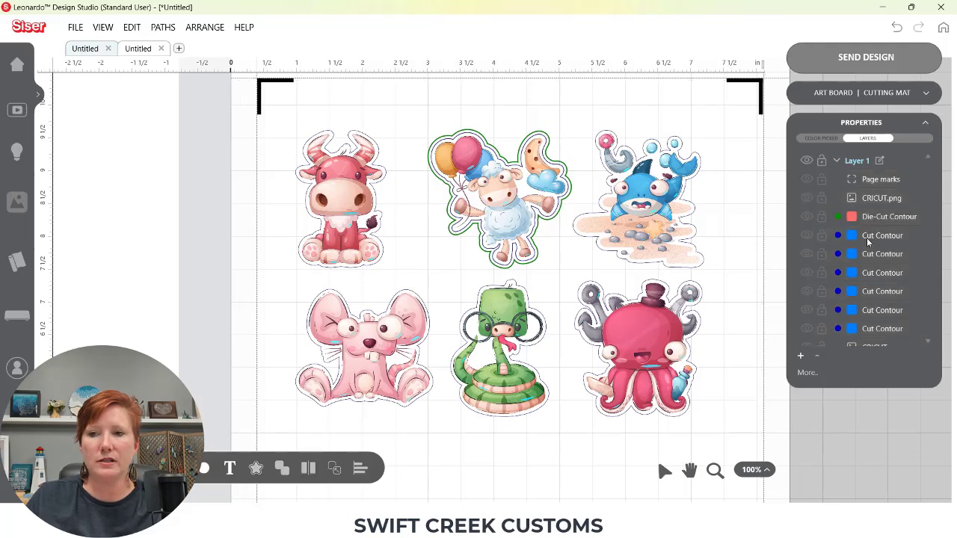
pyautogui.click(808, 373)
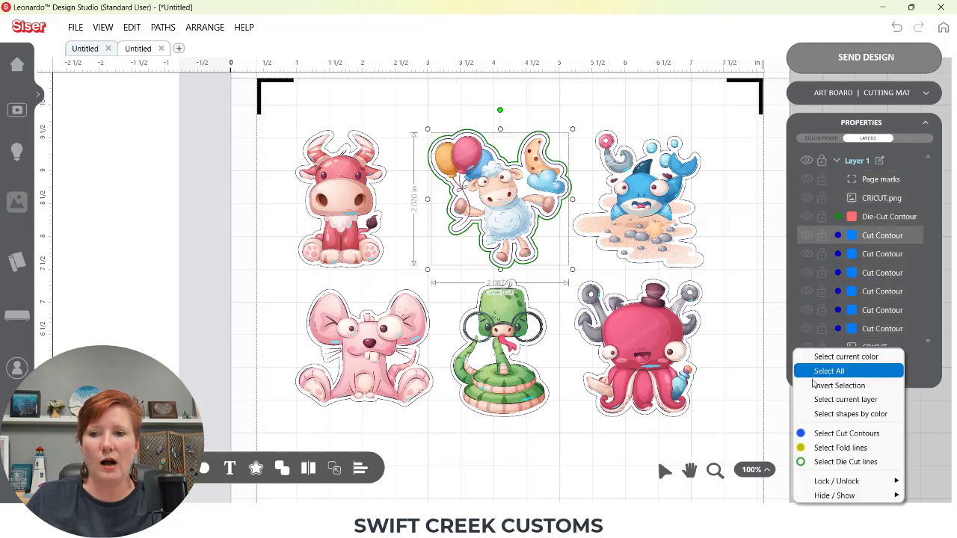
pyautogui.click(849, 401)
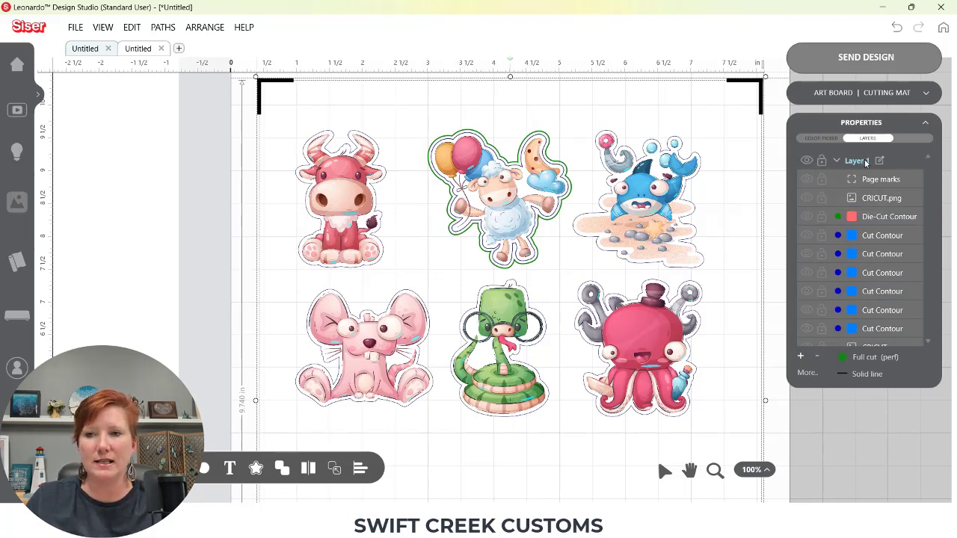
# Open a new document tab and draw a circle about 4.05 in wide on the mat
pyautogui.click(807, 374)
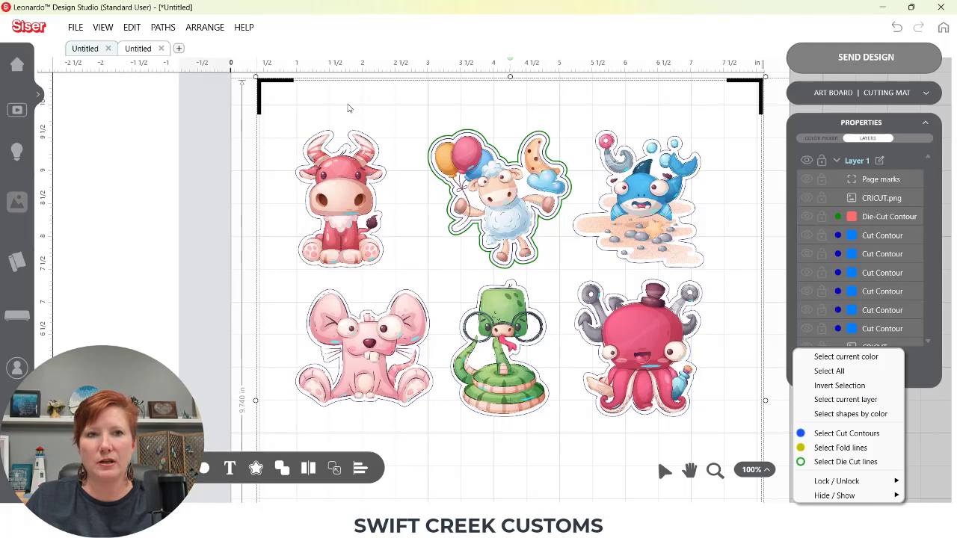
pyautogui.click(179, 49)
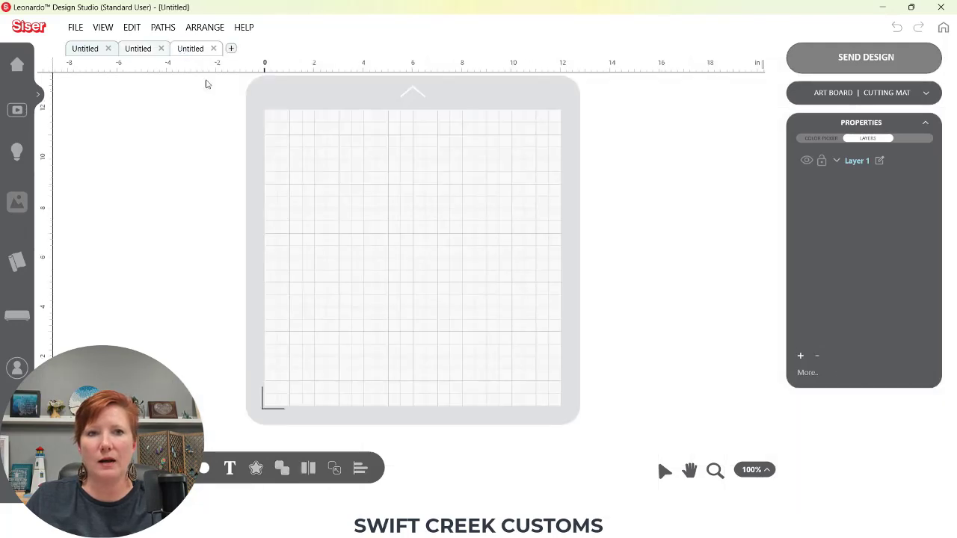
pyautogui.moveTo(203, 473)
pyautogui.click(236, 439)
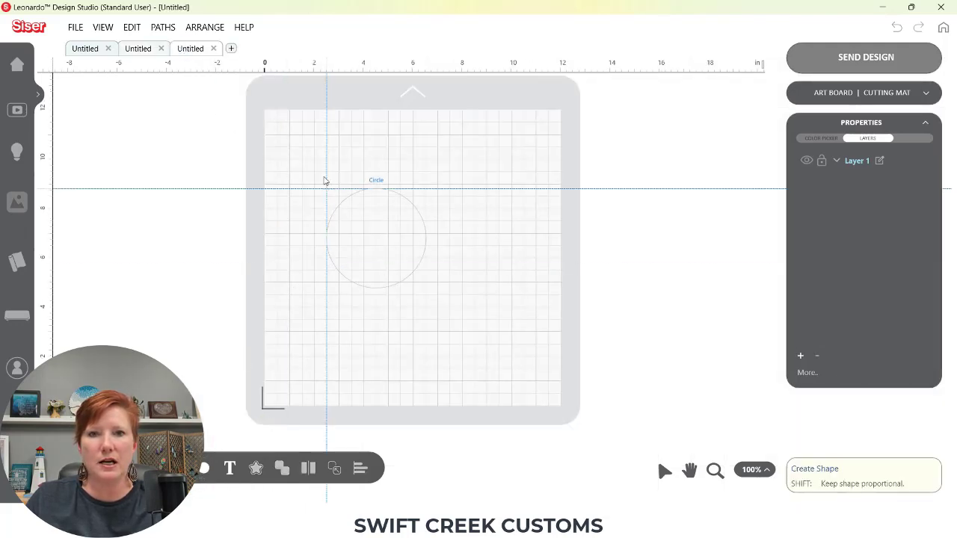
pyautogui.click(285, 133)
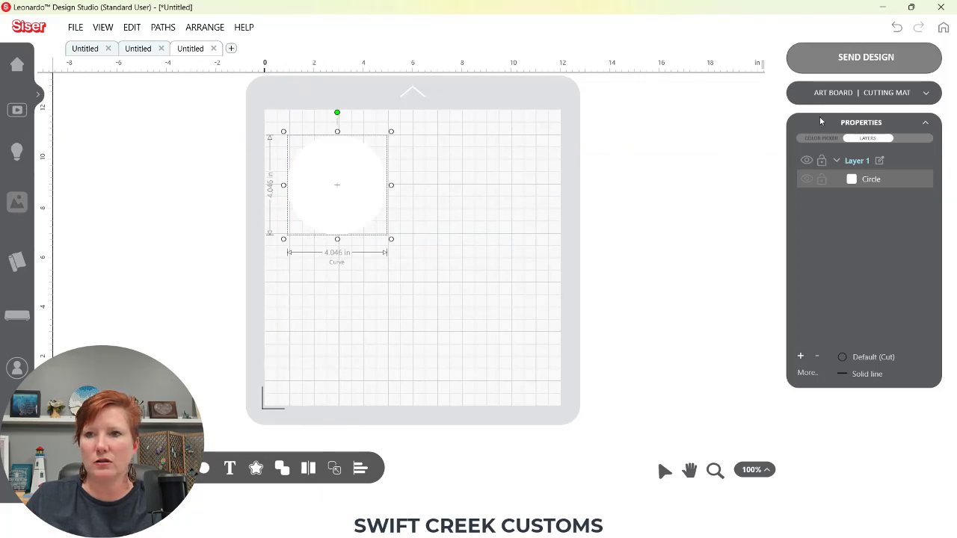
# Colour the circle pink with the colour picker wheel
pyautogui.click(821, 138)
pyautogui.moveTo(823, 193); pyautogui.dragTo(825, 183)
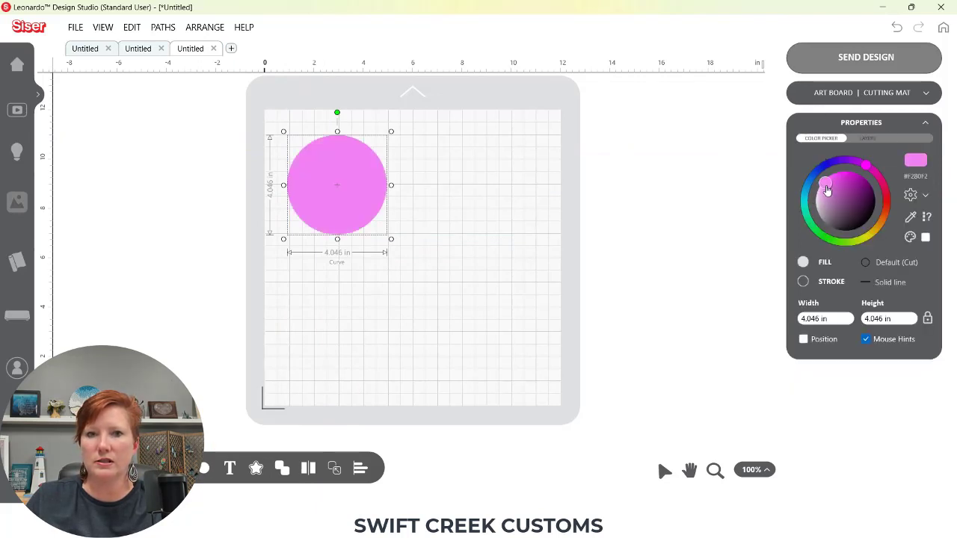
# Duplicate the pink circle into a two-by-two grid of four circles
pyautogui.click(206, 465)
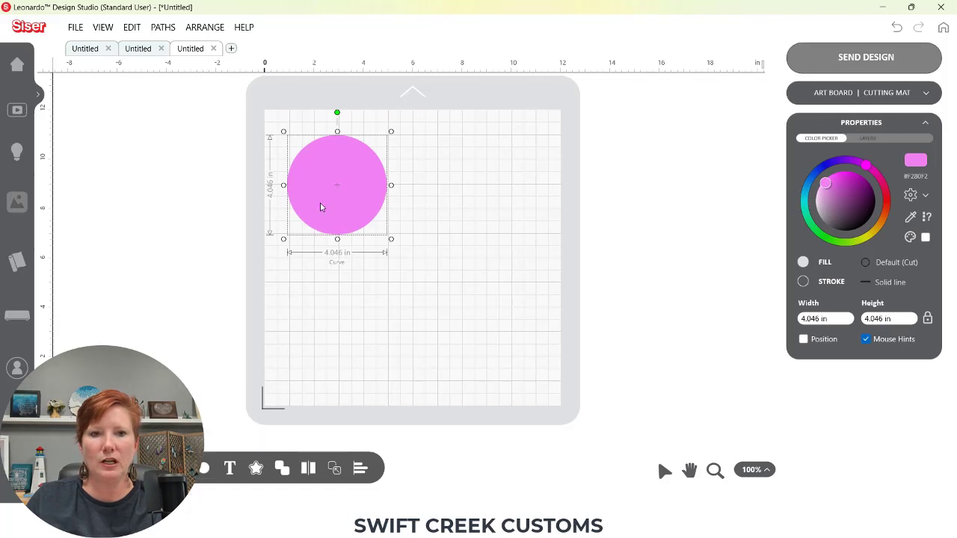
pyautogui.moveTo(324, 198); pyautogui.dragTo(459, 297)
pyautogui.moveTo(343, 187); pyautogui.dragTo(496, 320)
pyautogui.click(459, 337)
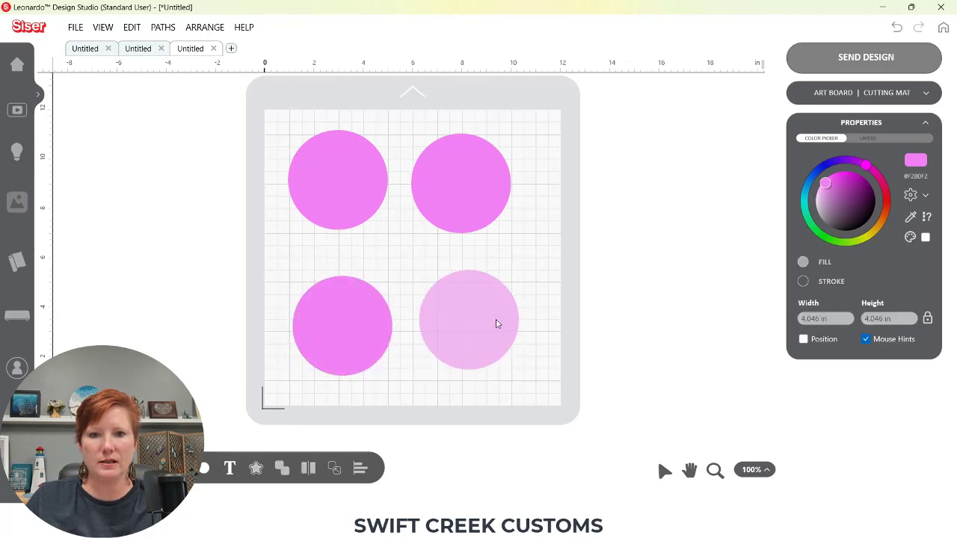
pyautogui.click(381, 319)
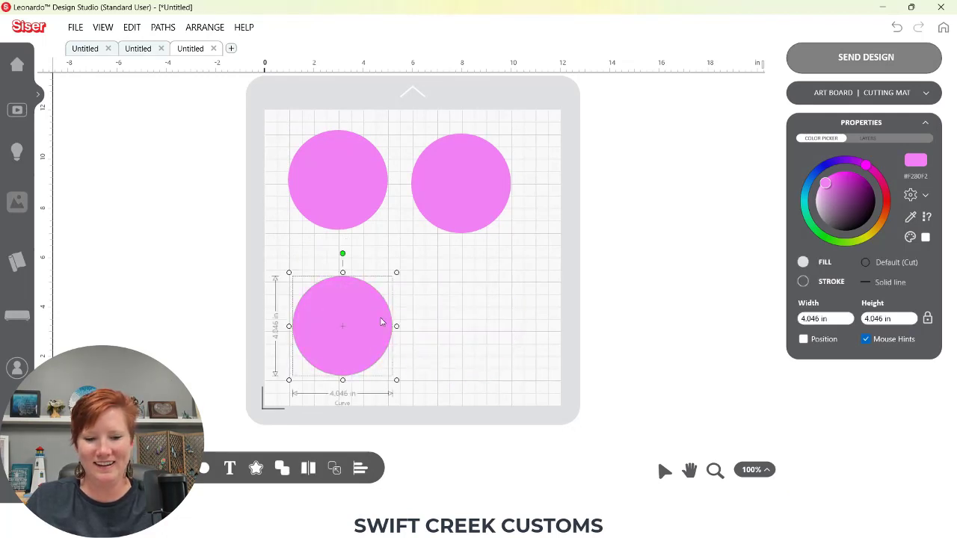
pyautogui.moveTo(378, 322); pyautogui.dragTo(494, 322)
# Recolour the other circles: top right purple, bottom left dark purple, bottom right light blue
pyautogui.click(487, 209)
pyautogui.moveTo(824, 182); pyautogui.dragTo(871, 197)
pyautogui.click(341, 329)
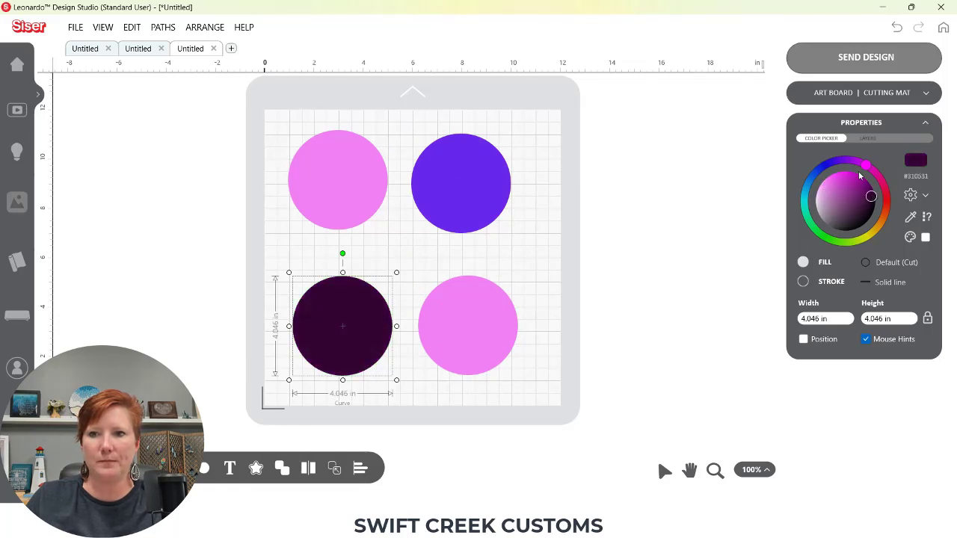
pyautogui.click(455, 335)
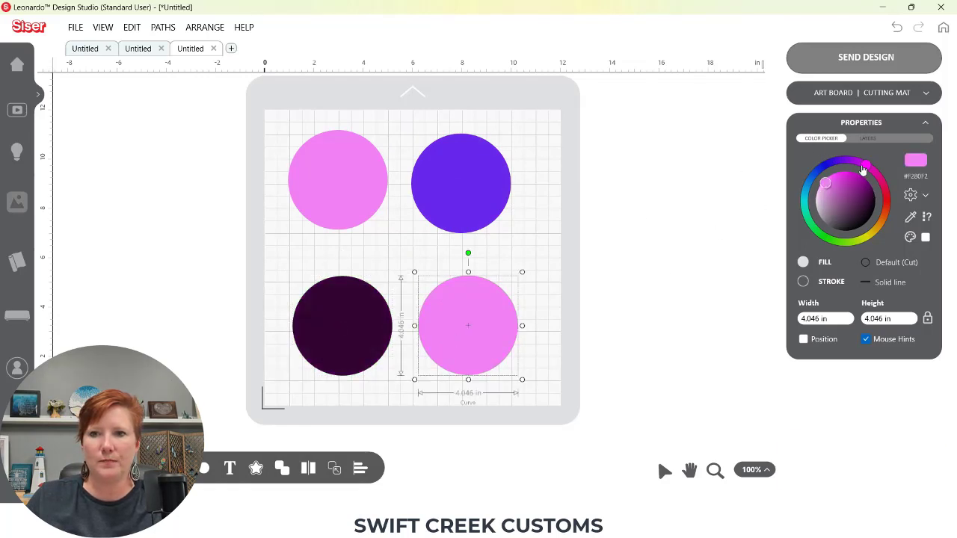
pyautogui.moveTo(863, 171); pyautogui.dragTo(808, 183)
pyautogui.click(659, 230)
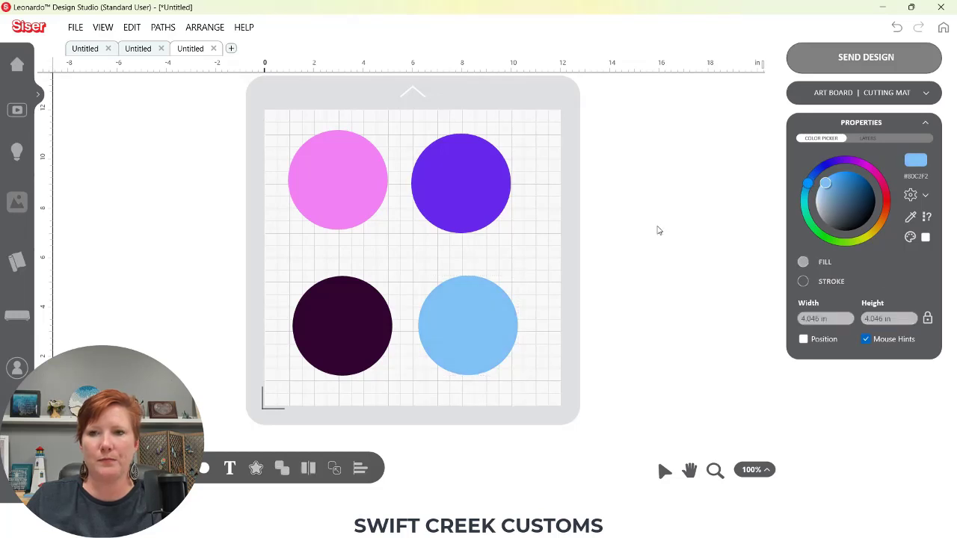
# Add a second layer and move the dark purple and light blue circles onto Layer 2
pyautogui.click(868, 138)
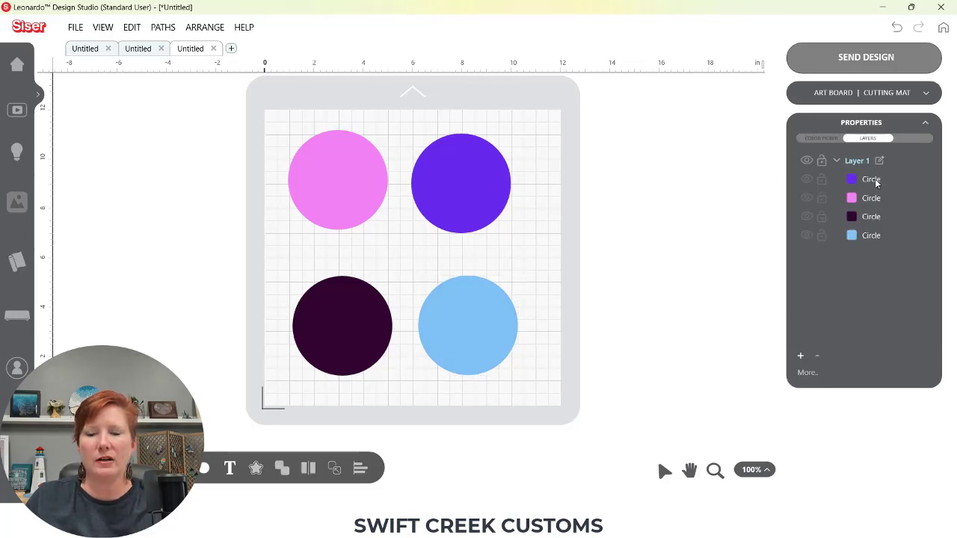
pyautogui.click(800, 356)
pyautogui.click(863, 218)
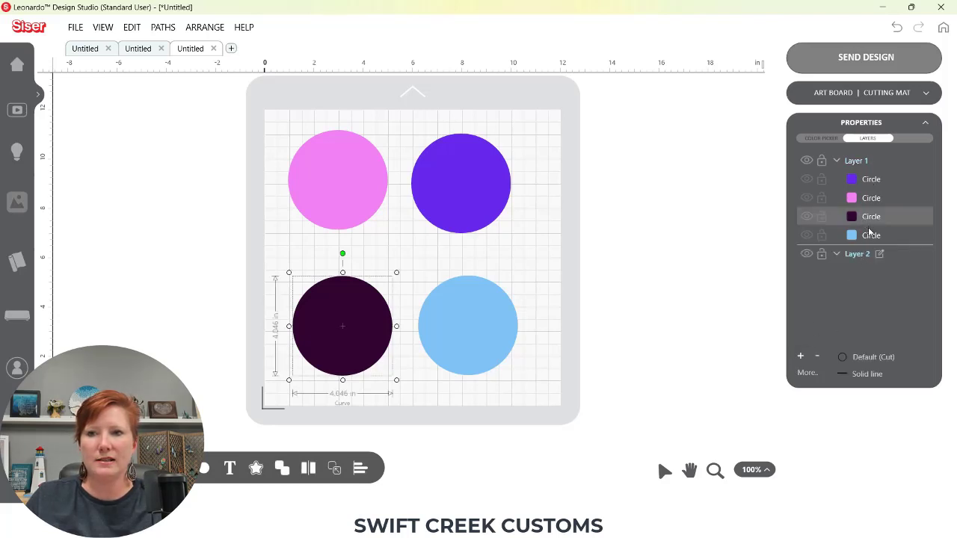
pyautogui.keyDown('shift'); pyautogui.click(868, 233); pyautogui.keyUp('shift')
pyautogui.moveTo(868, 217); pyautogui.dragTo(872, 267)
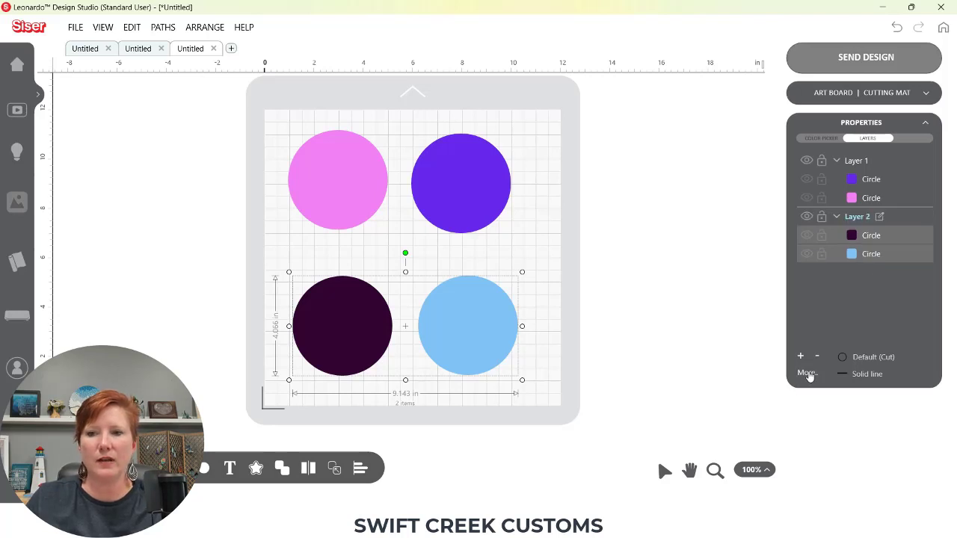
# Use Select current layer to select both circles on Layer 2
pyautogui.click(837, 303)
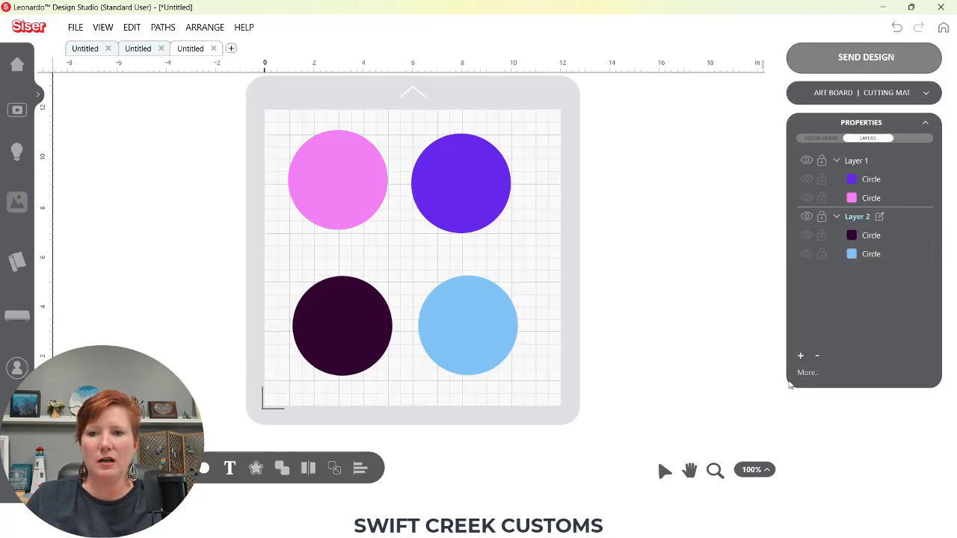
pyautogui.click(806, 374)
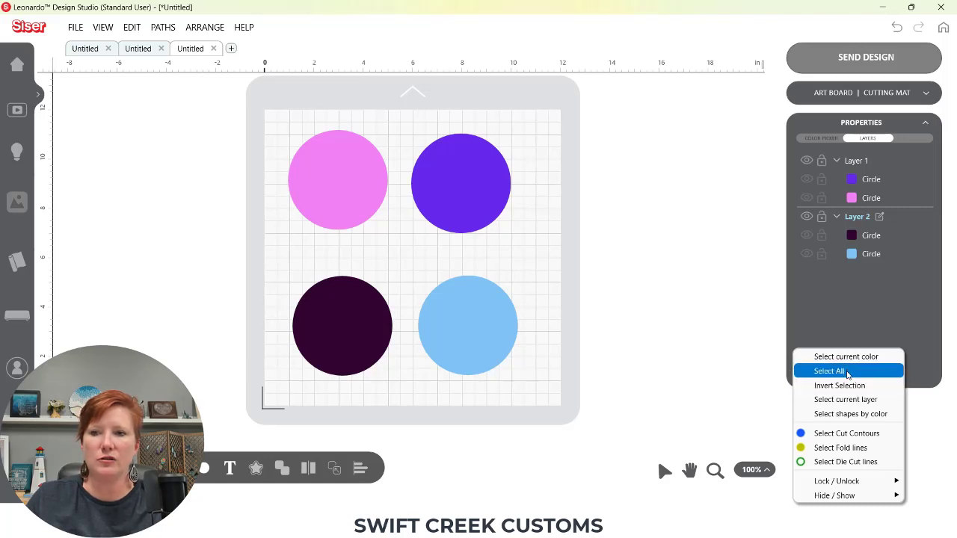
pyautogui.click(858, 399)
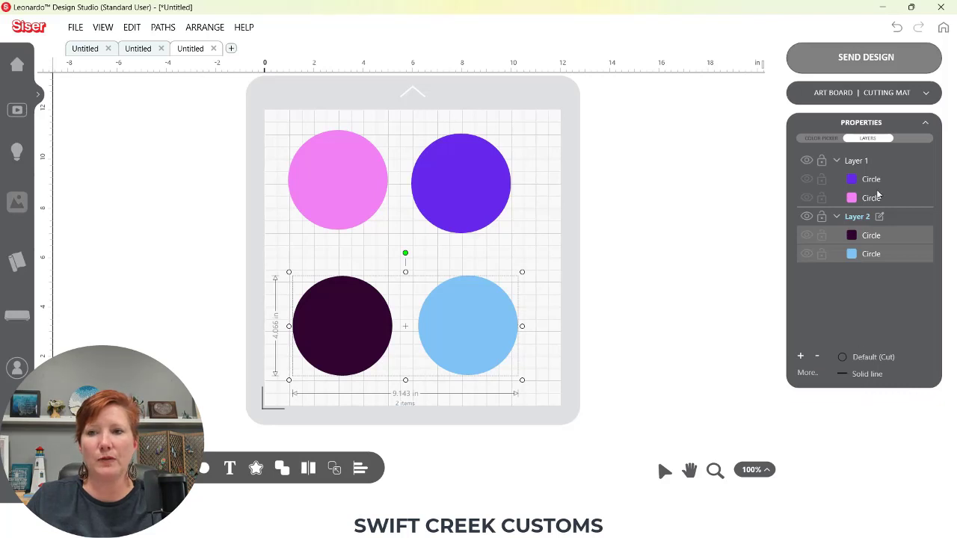
# Open Select shapes by color from the layer options and cancel it
pyautogui.click(810, 373)
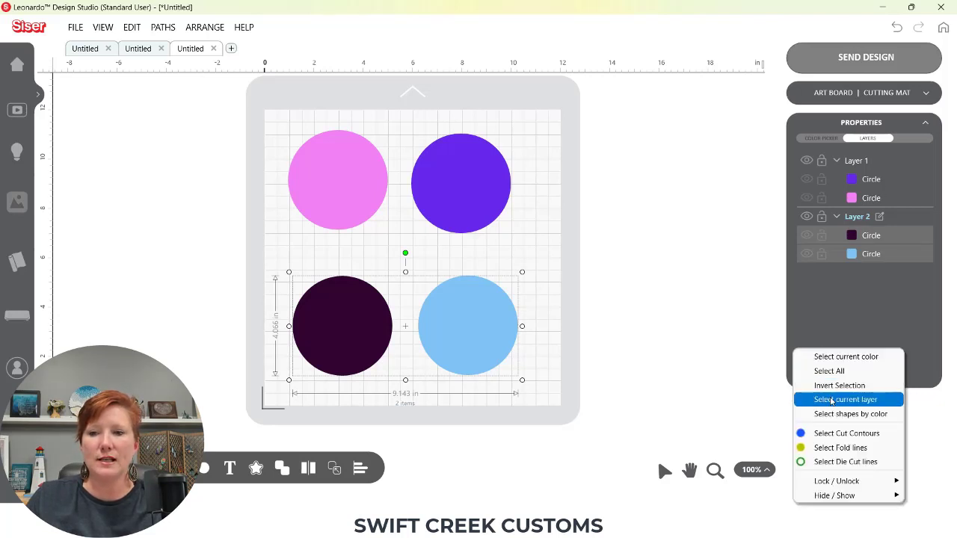
pyautogui.click(843, 416)
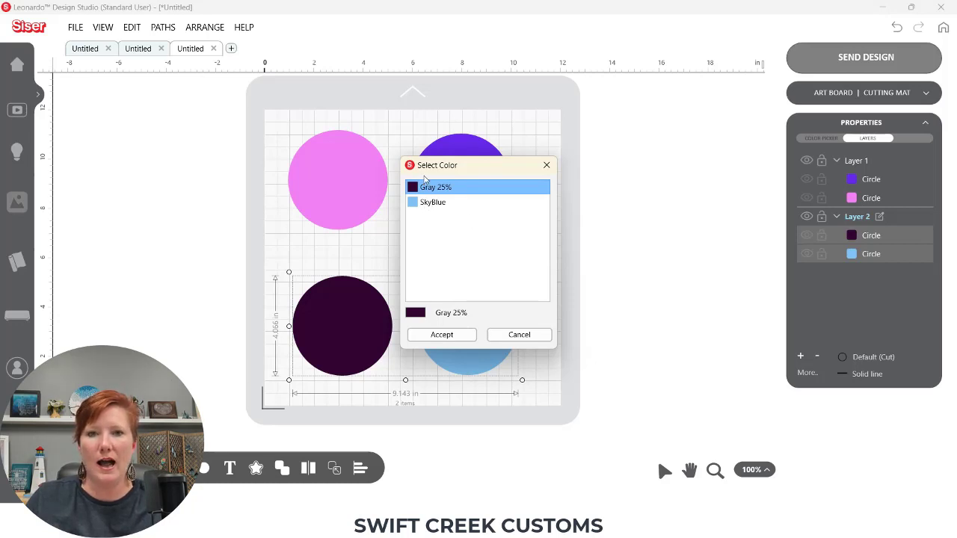
pyautogui.click(519, 335)
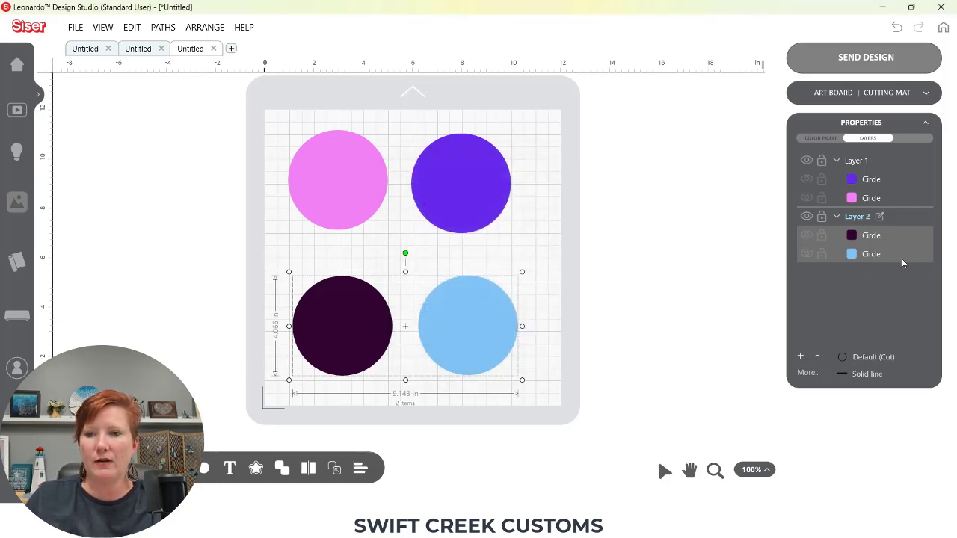
# Deselect, then use Select shapes by color to select the Cornflower Blue shapes
pyautogui.click(894, 286)
pyautogui.click(808, 372)
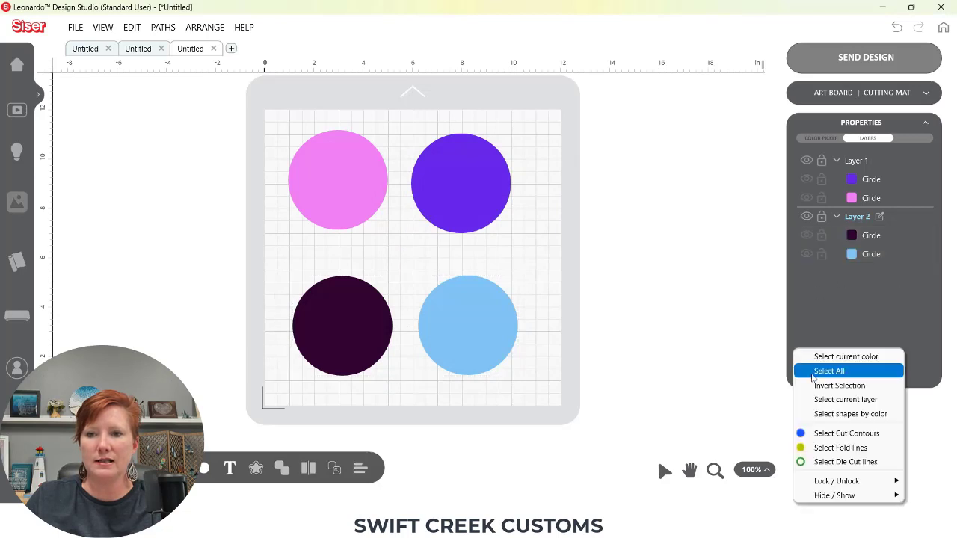
pyautogui.click(843, 415)
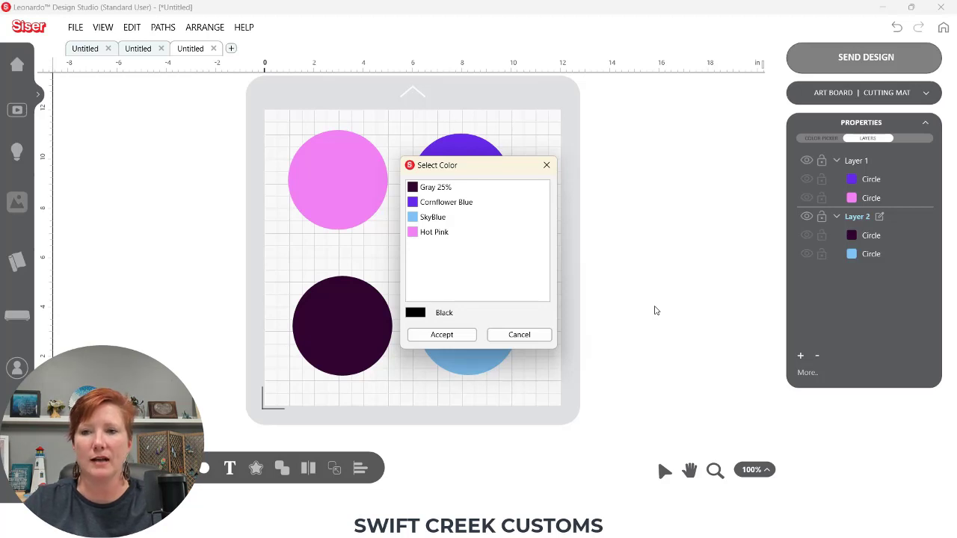
pyautogui.press('ctrl')
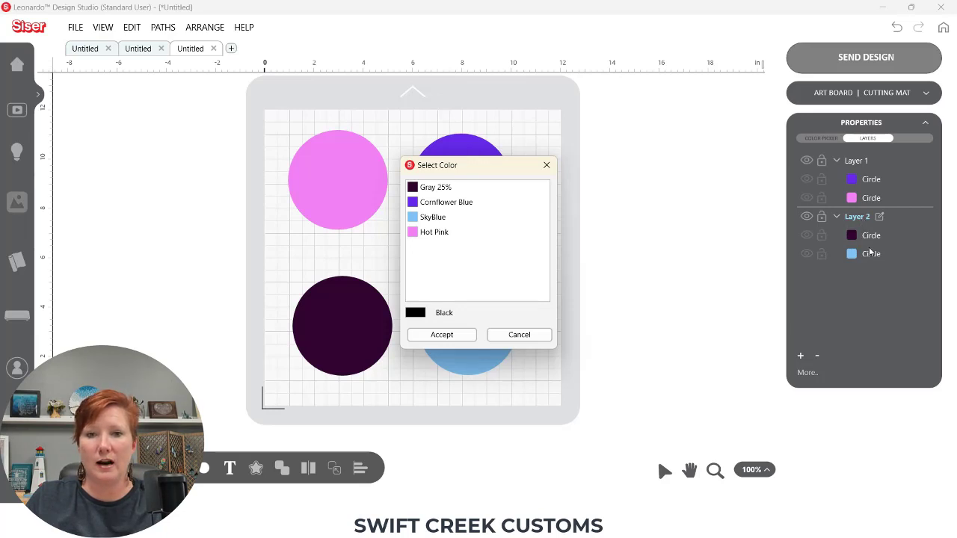
pyautogui.click(434, 205)
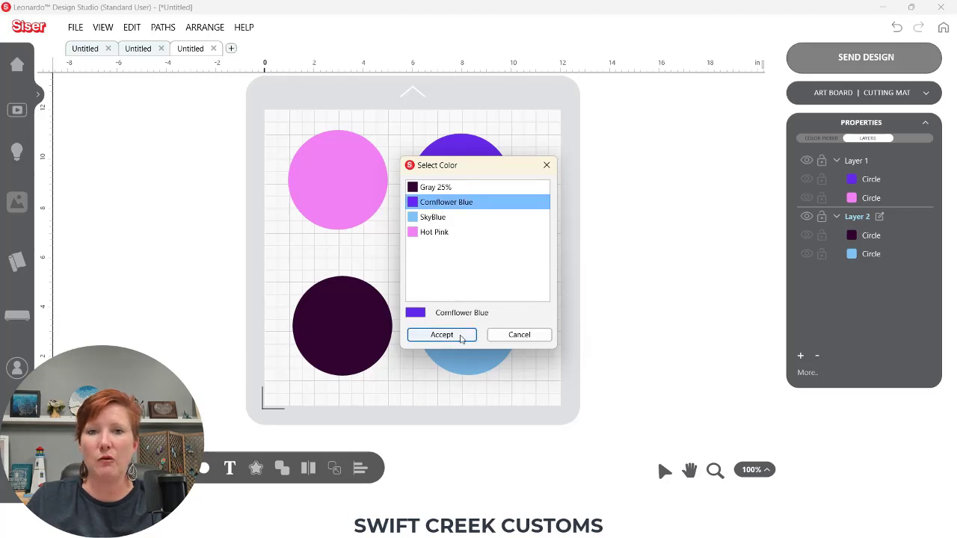
pyautogui.click(442, 335)
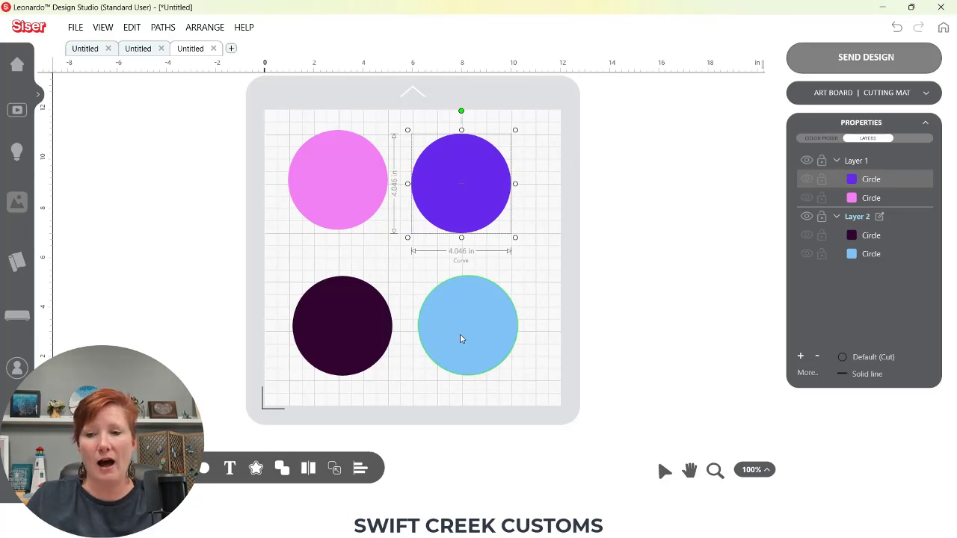
# Select the Gray 25% shapes using the select-shapes-by-colour option in the colour picker
pyautogui.click(822, 139)
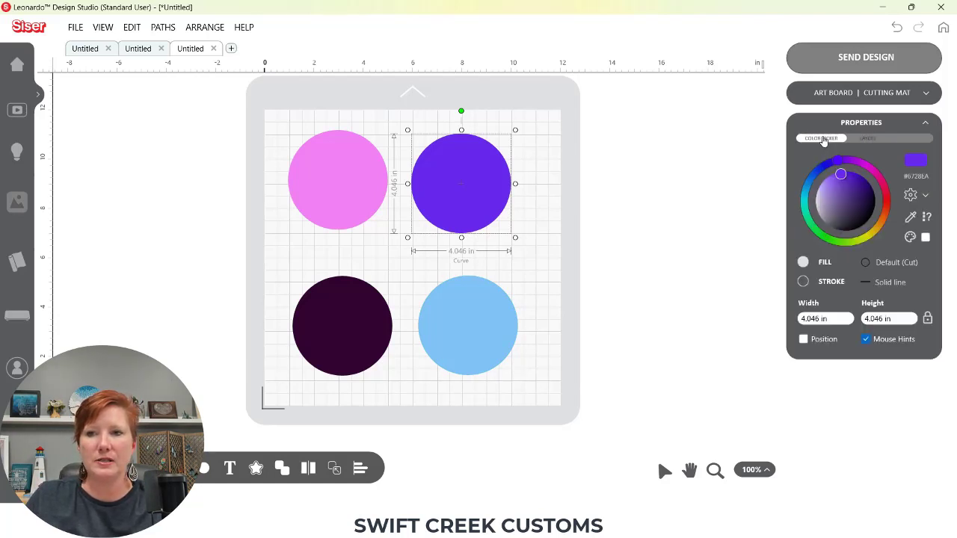
pyautogui.click(927, 218)
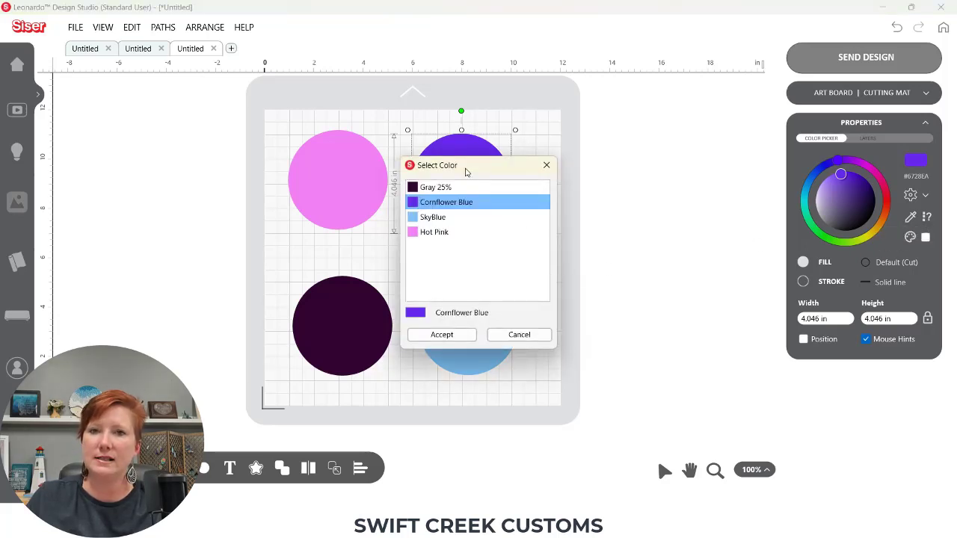
pyautogui.click(439, 190)
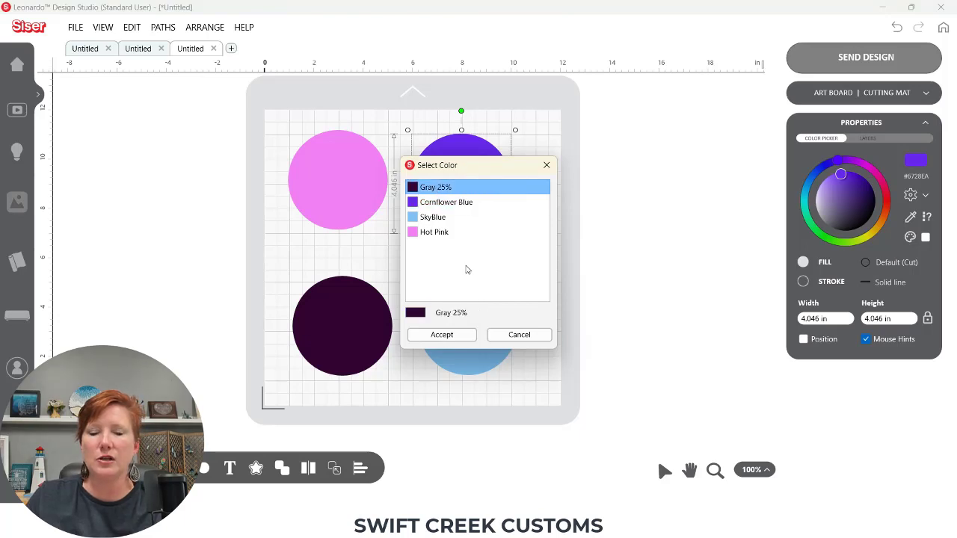
pyautogui.click(464, 335)
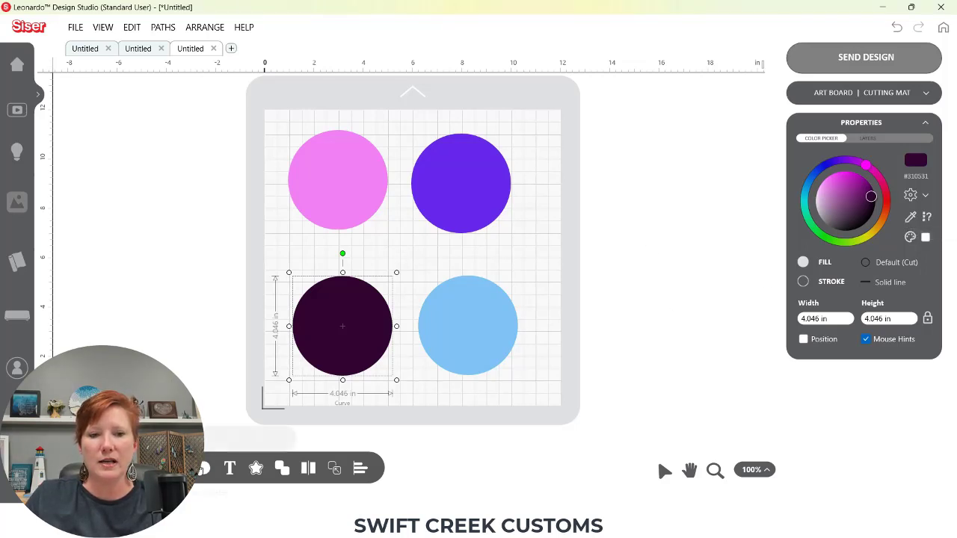
# Use the eyedropper to give the selected dark circle the purple circle's colour
pyautogui.click(911, 218)
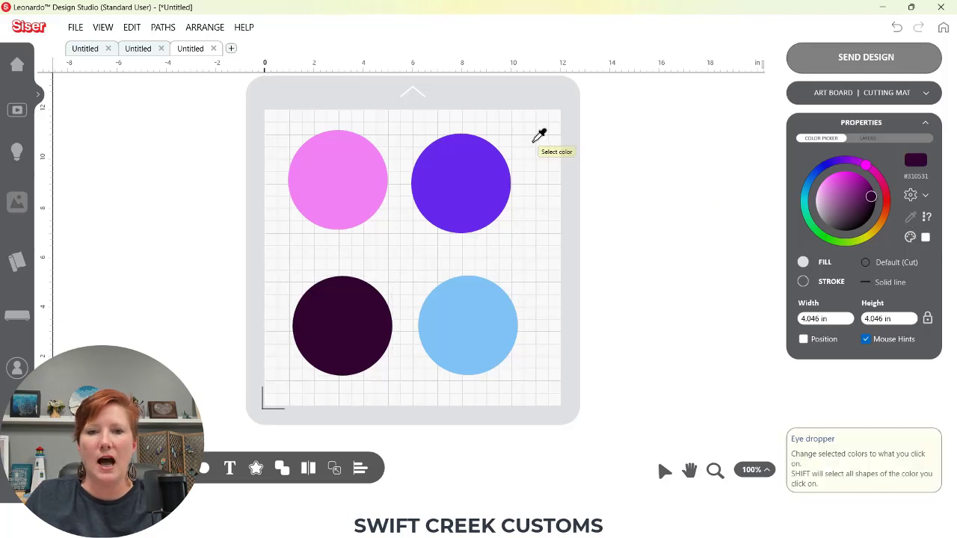
pyautogui.click(456, 158)
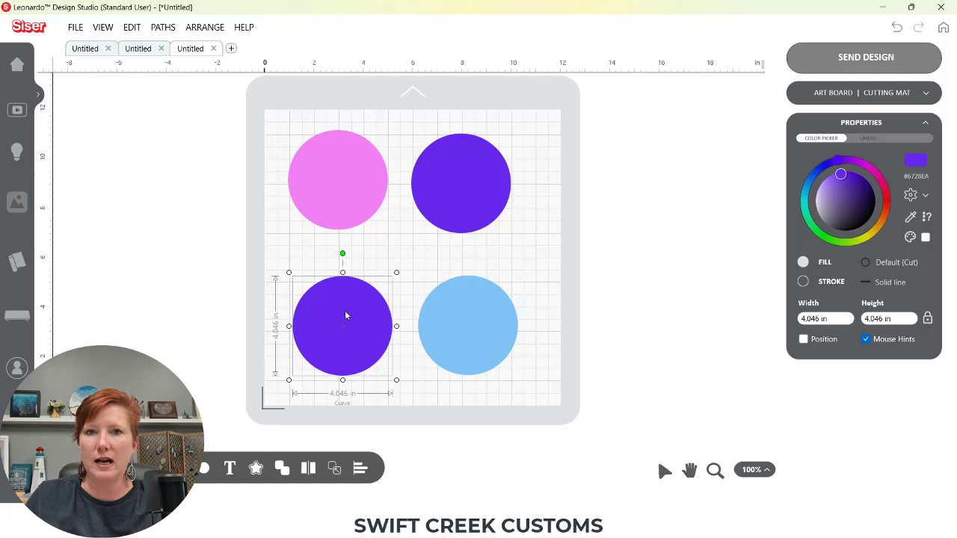
pyautogui.click(468, 323)
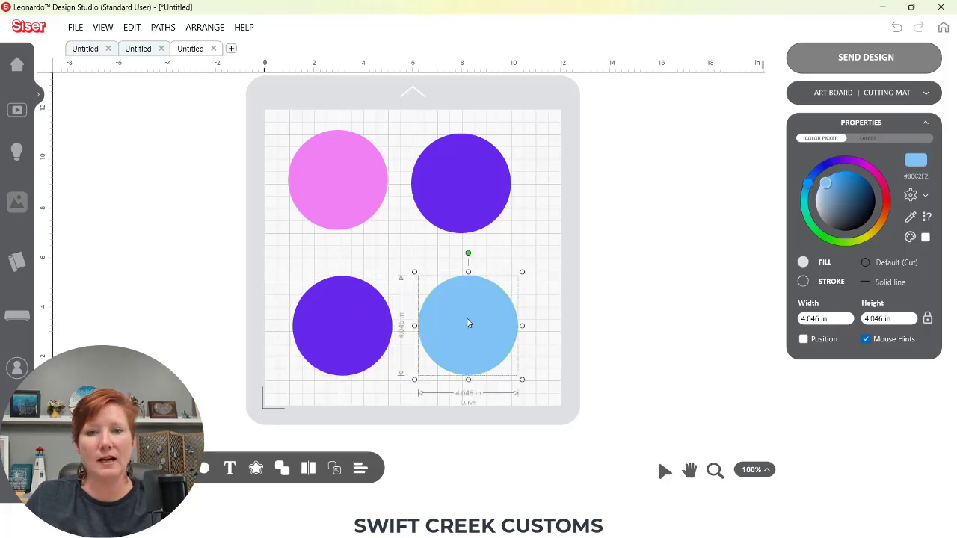
# Try giving the light blue circle the pink circle's colour with the eyedropper, then undo and redo the recent colour changes
pyautogui.click(911, 217)
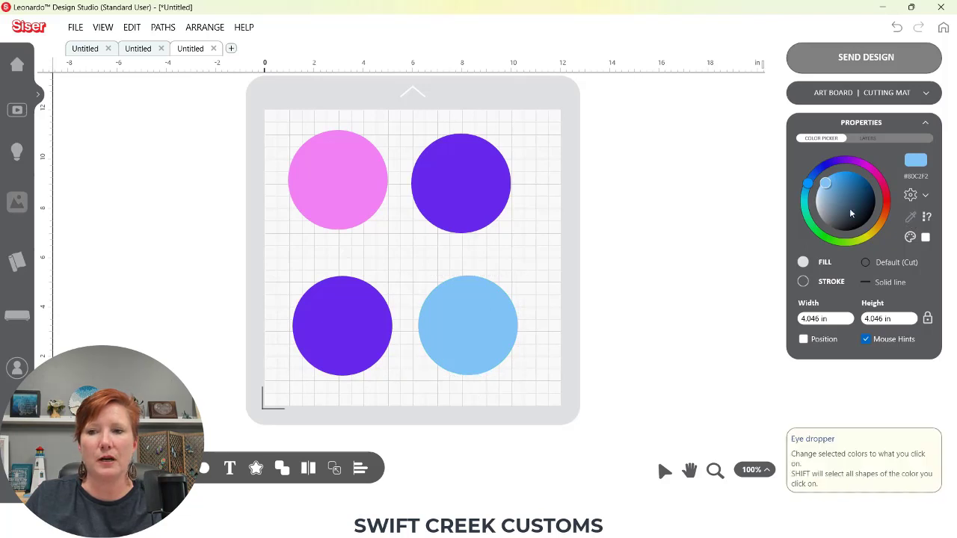
pyautogui.click(335, 163)
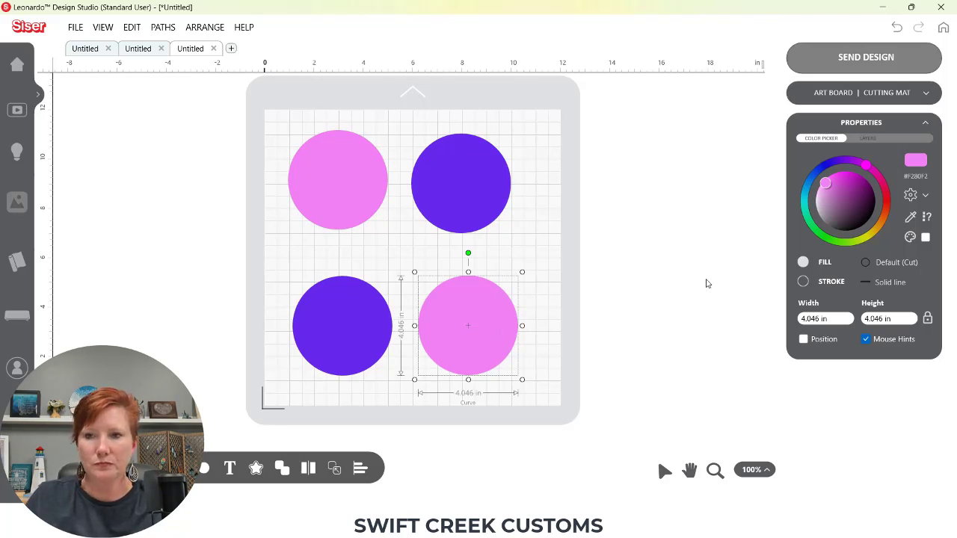
pyautogui.hotkey('ctrl', 'z')
pyautogui.hotkey('ctrl', 'z')
pyautogui.hotkey('ctrl', 'z')
pyautogui.hotkey('ctrl', 'z')
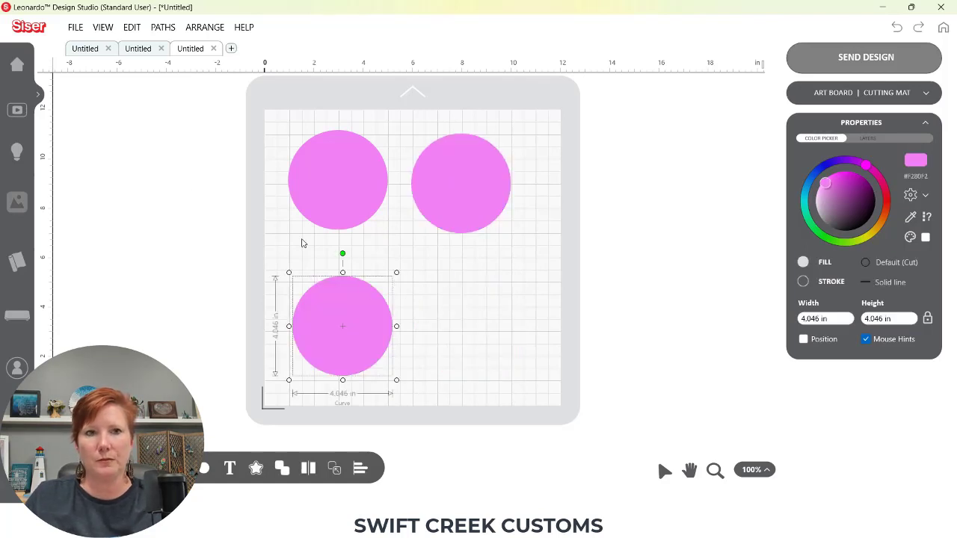
pyautogui.click(918, 27)
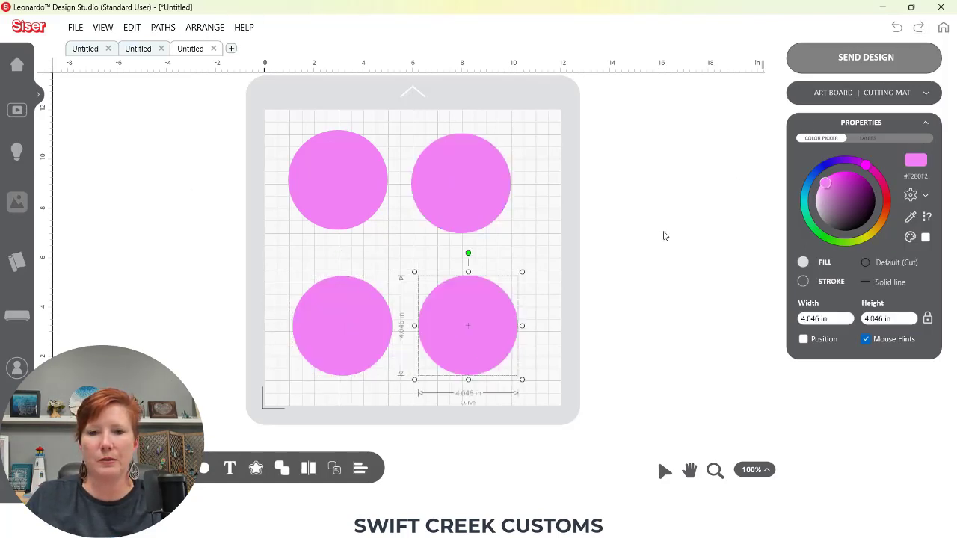
pyautogui.click(918, 27)
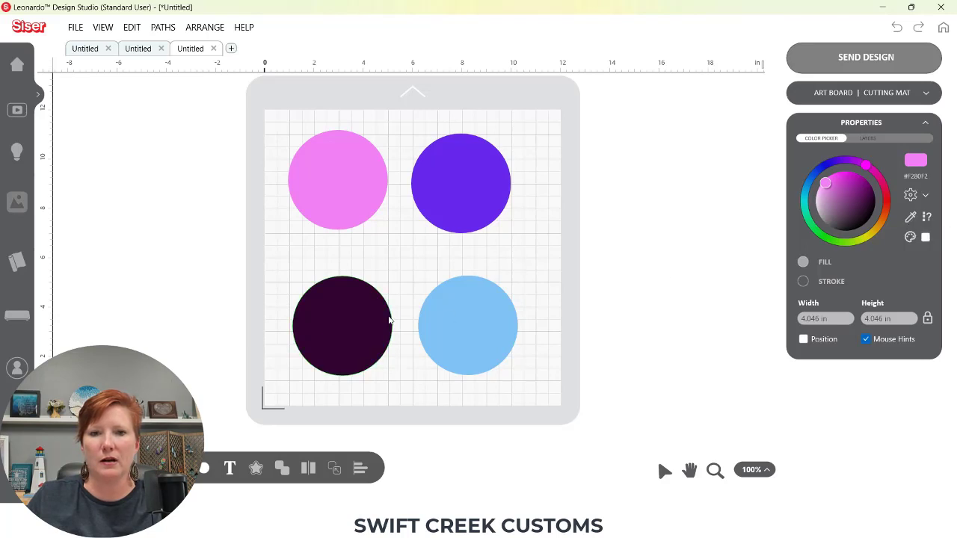
# Recolour the dark lower-left circle with the purple circle's colour using the eyedropper
pyautogui.click(353, 313)
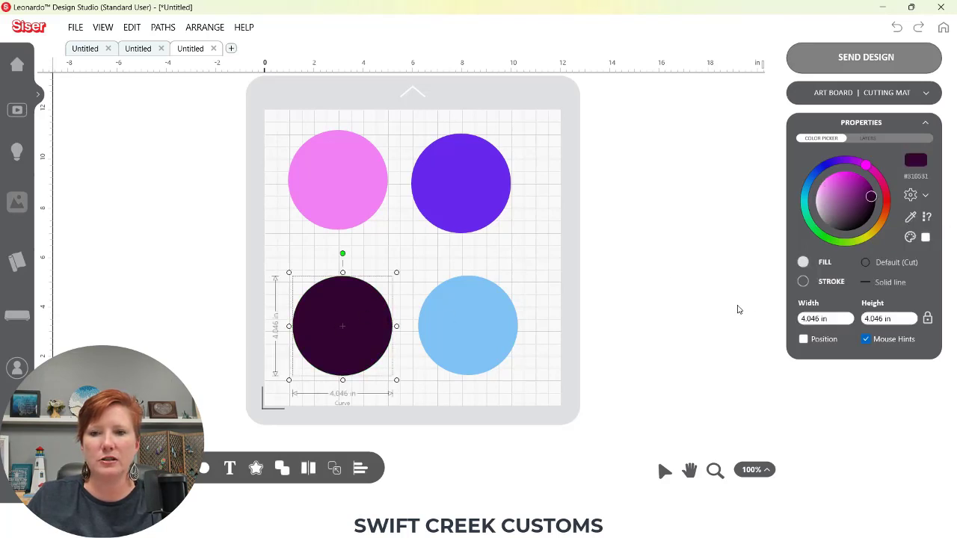
pyautogui.click(911, 219)
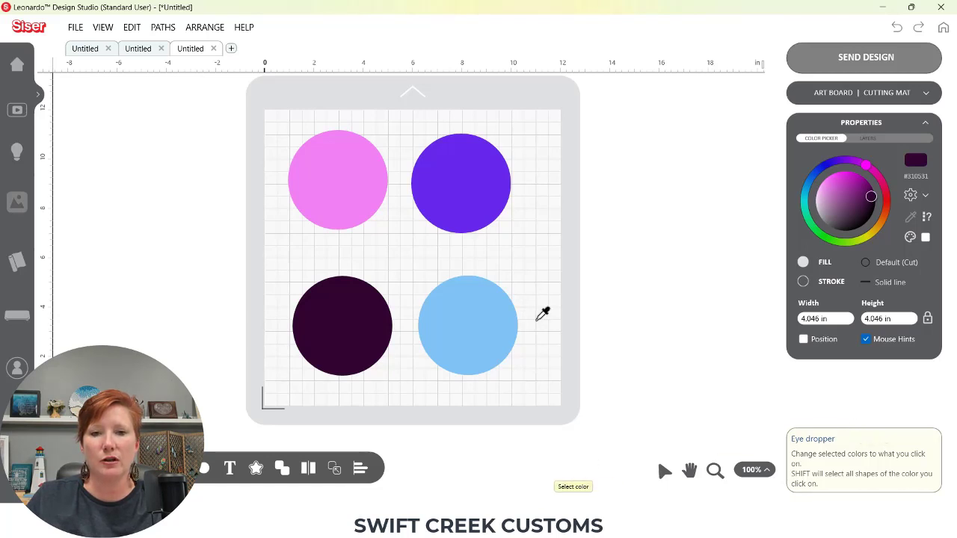
pyautogui.click(462, 168)
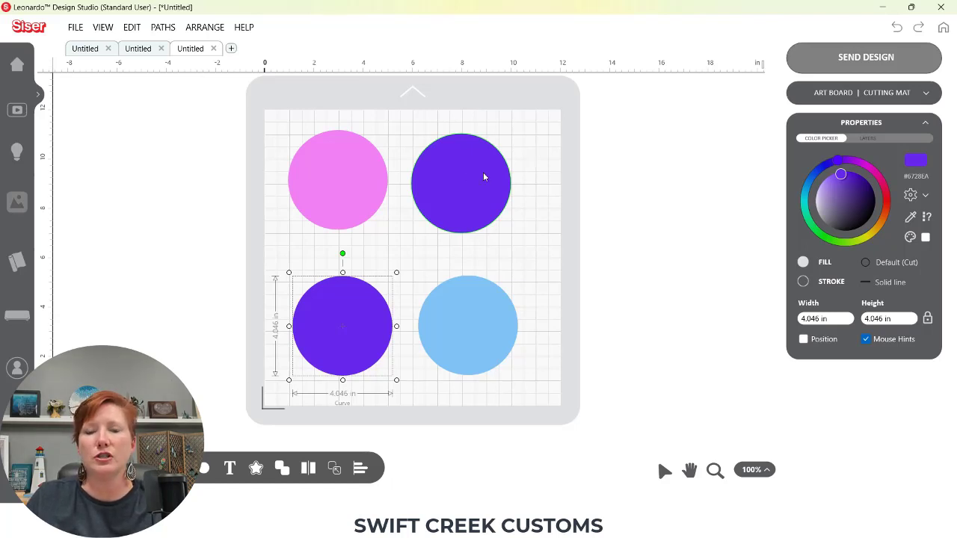
# Move all four circles right together, then shift the two right-hand circles closer to the left ones
pyautogui.click(151, 195)
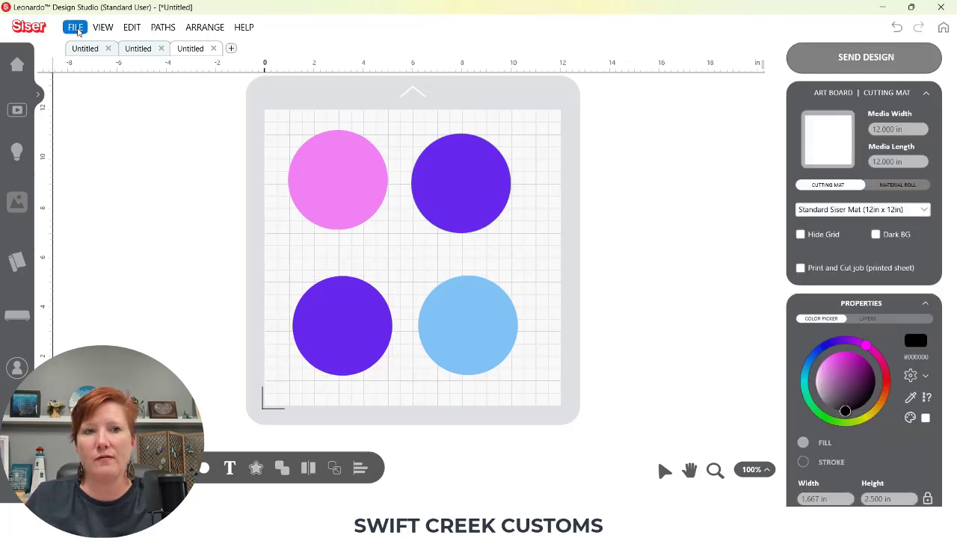
pyautogui.moveTo(306, 145); pyautogui.dragTo(474, 346)
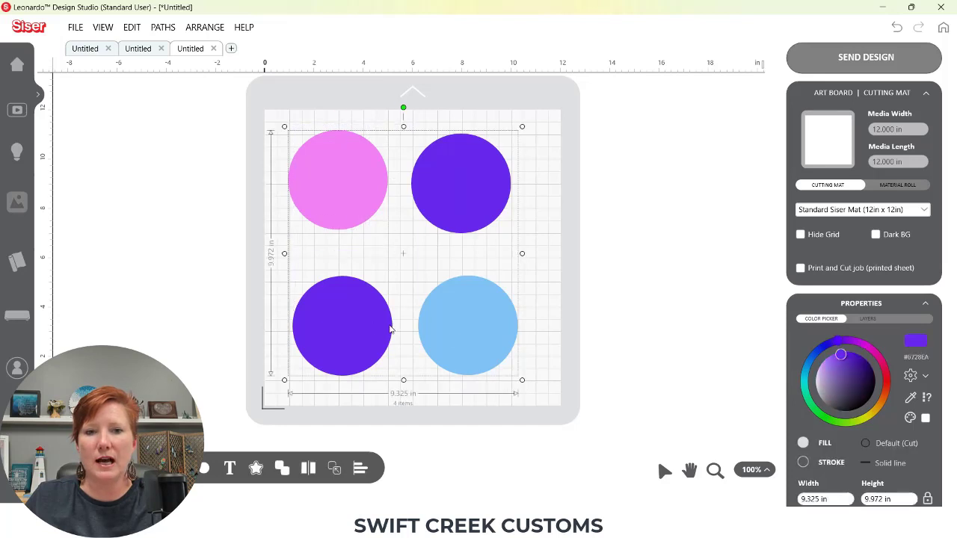
pyautogui.moveTo(390, 330); pyautogui.dragTo(461, 320)
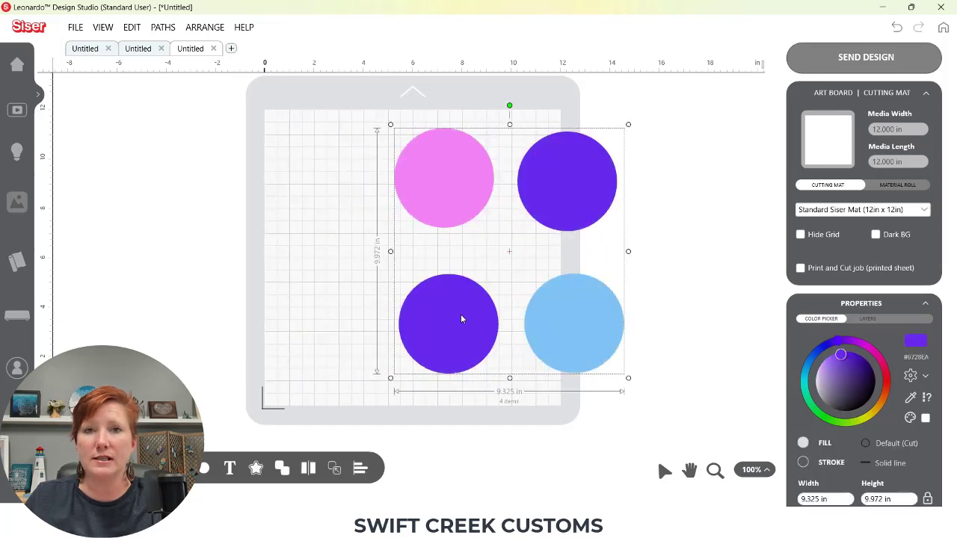
pyautogui.click(521, 244)
pyautogui.moveTo(553, 197); pyautogui.dragTo(535, 195)
pyautogui.moveTo(566, 317); pyautogui.dragTo(543, 325)
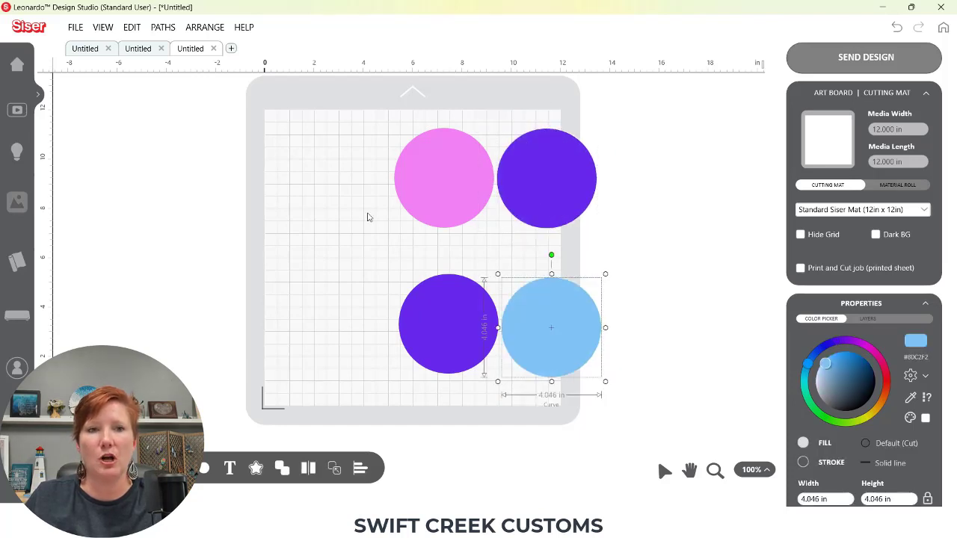
# Import the Geode Color Palette Silhouette image as a Background Image onto the mat
pyautogui.click(76, 27)
pyautogui.click(90, 56)
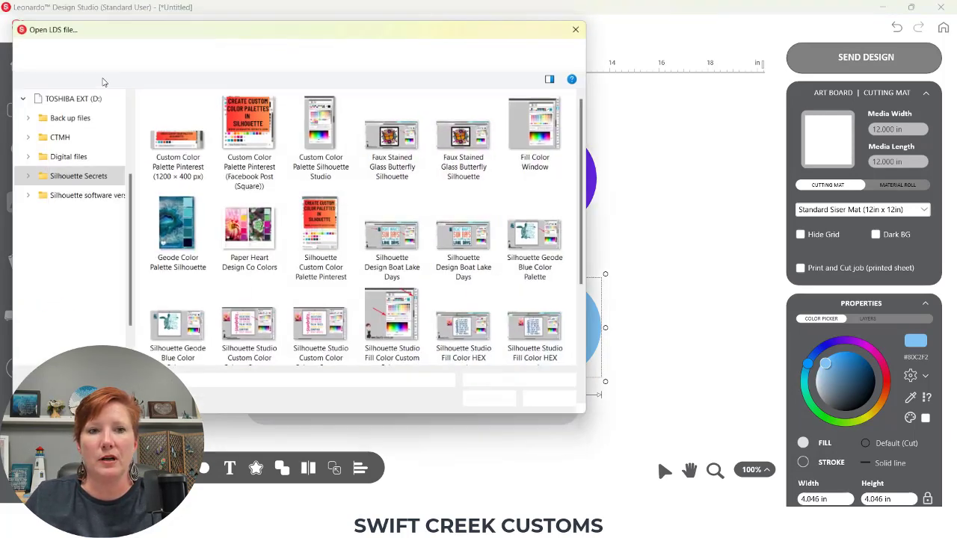
pyautogui.doubleClick(178, 215)
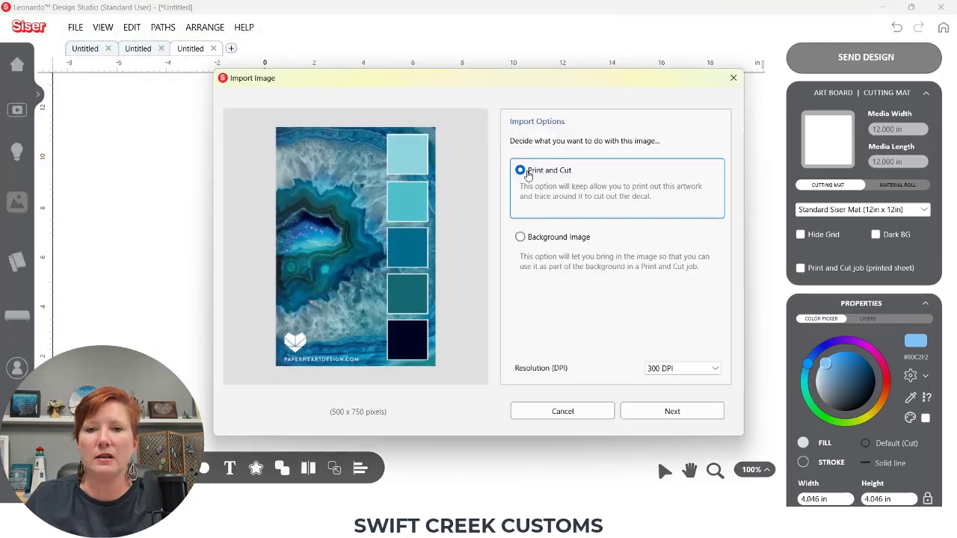
pyautogui.click(521, 238)
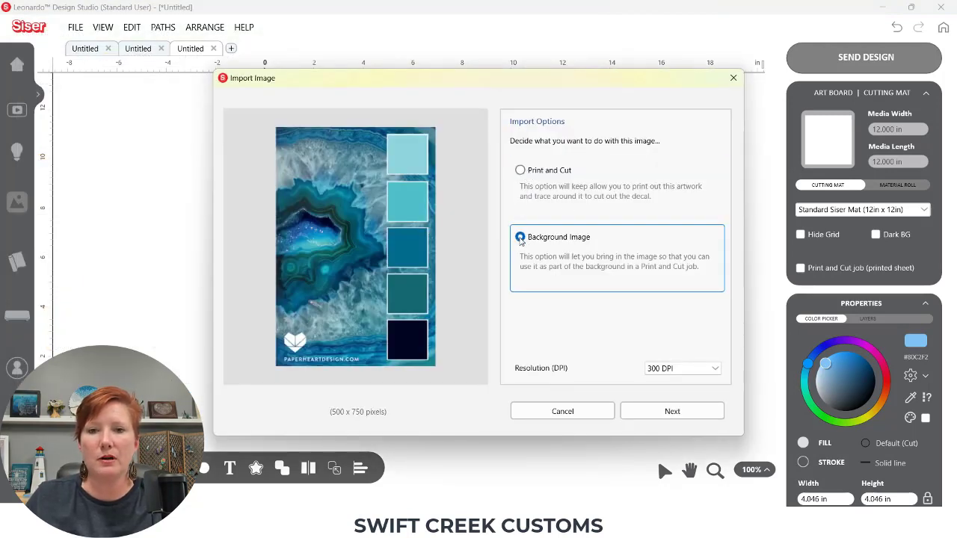
pyautogui.click(658, 412)
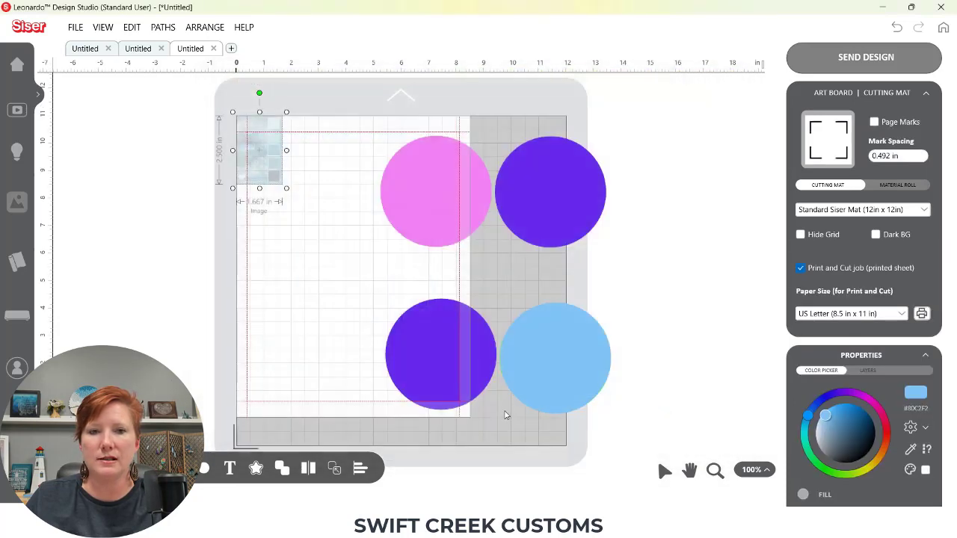
pyautogui.moveTo(294, 186); pyautogui.dragTo(289, 186)
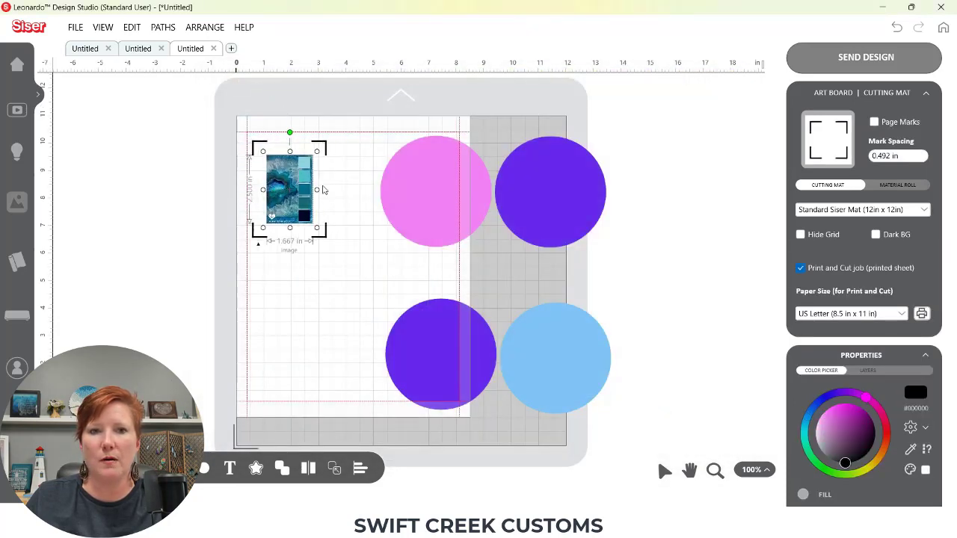
# Turn off the Print and Cut job option and enlarge the palette image to about 3.9 by 5.9 in
pyautogui.click(801, 268)
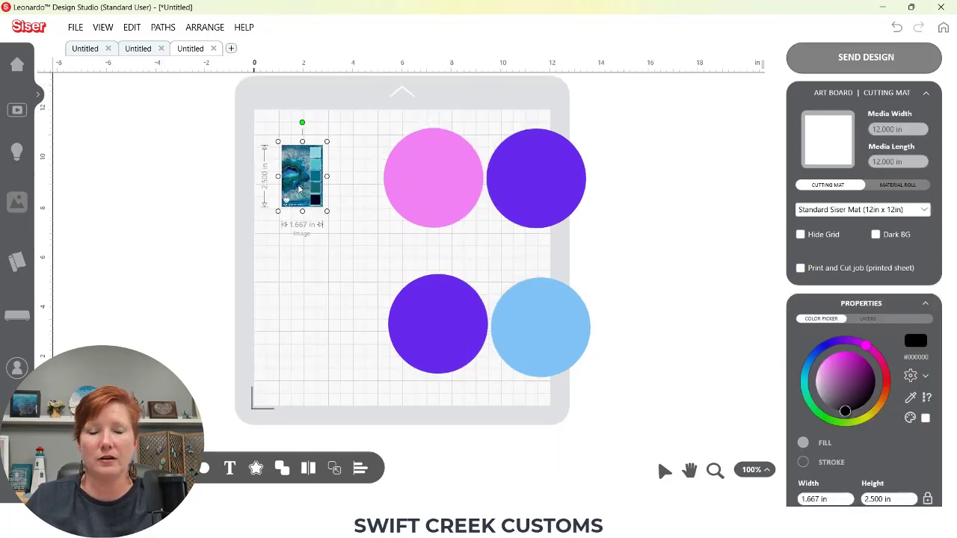
pyautogui.moveTo(327, 211); pyautogui.dragTo(382, 295)
pyautogui.moveTo(362, 251); pyautogui.dragTo(340, 252)
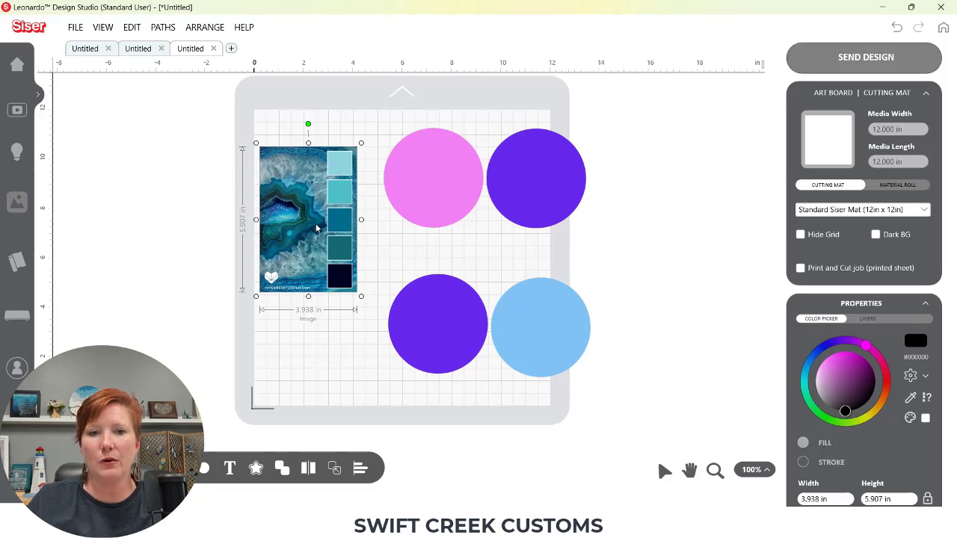
# Give the pink circle the palette's second swatch colour using the eyedropper
pyautogui.click(440, 186)
pyautogui.moveTo(428, 191); pyautogui.dragTo(419, 193)
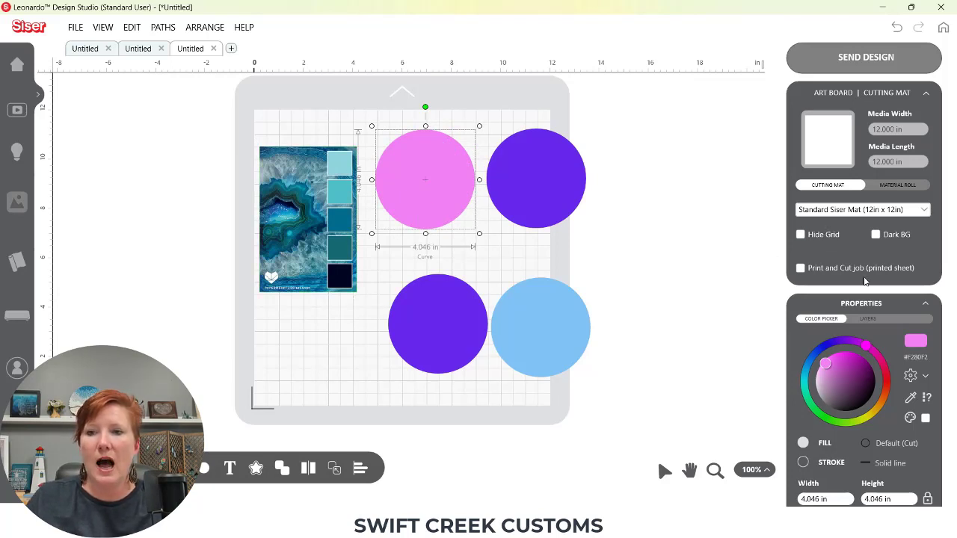
pyautogui.click(926, 97)
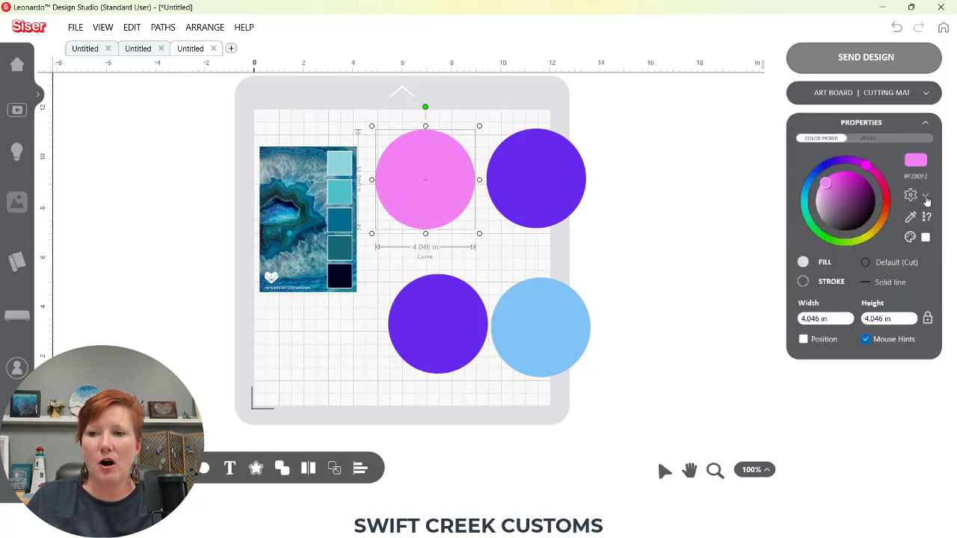
pyautogui.click(910, 218)
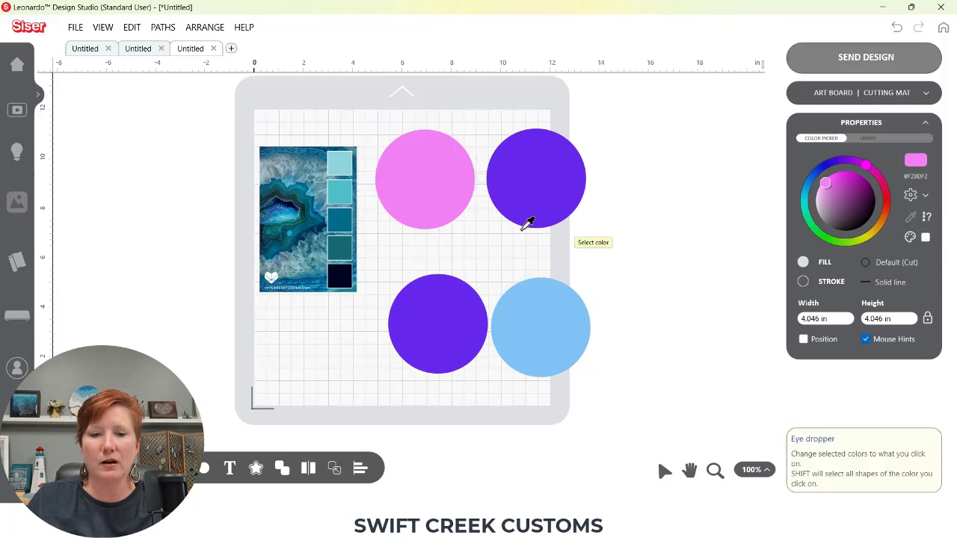
pyautogui.click(336, 195)
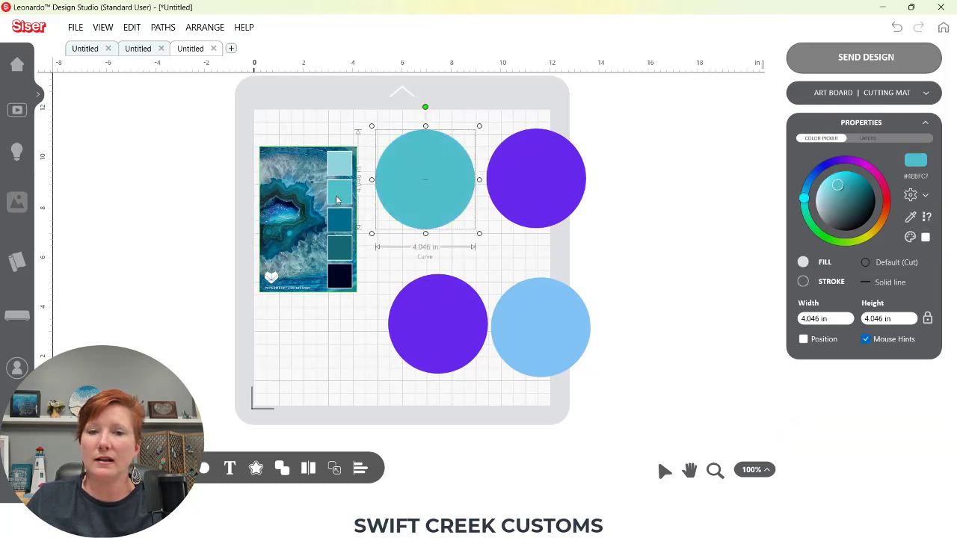
# Give the upper-right purple circle the palette's third swatch colour using the eyedropper
pyautogui.click(564, 192)
pyautogui.click(910, 217)
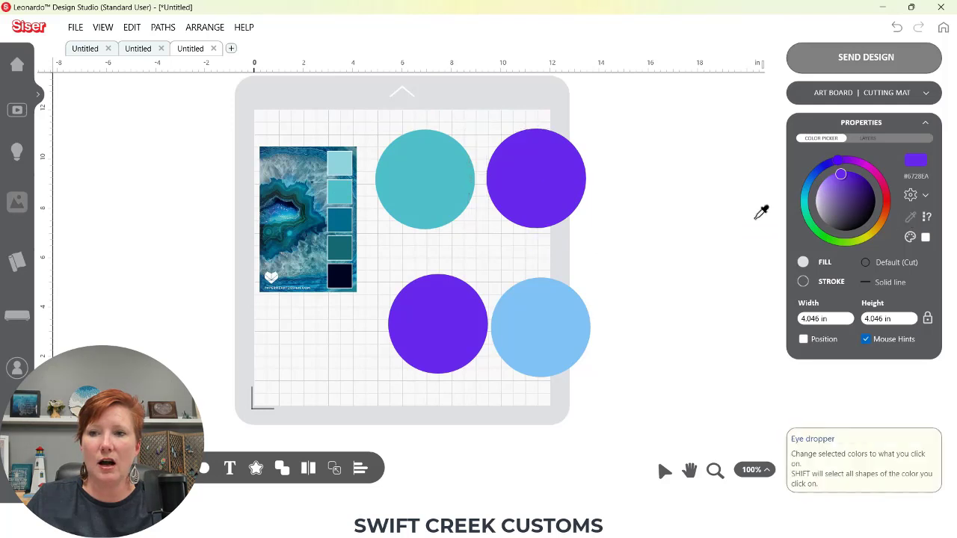
pyautogui.click(340, 219)
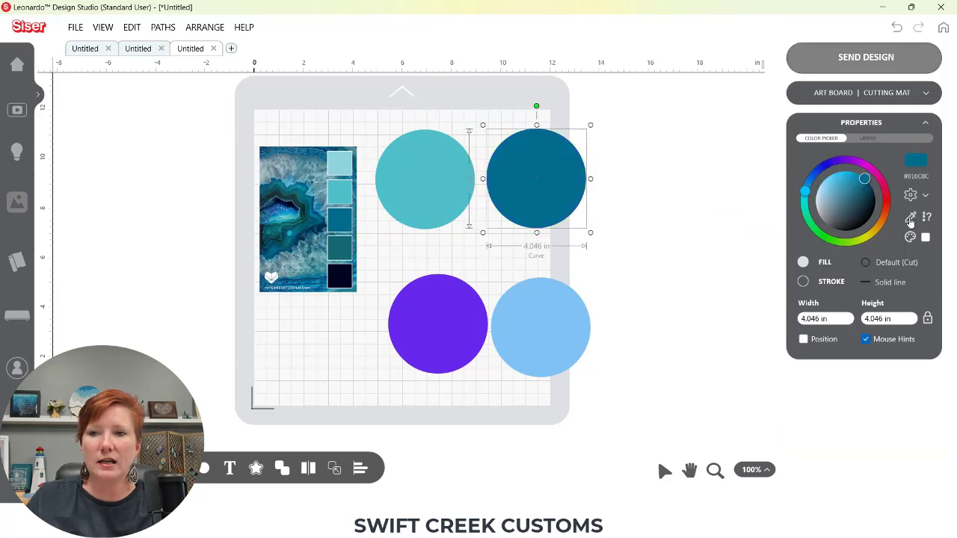
# Try giving the upper-right circle the fourth swatch colour, then undo the recent colour changes
pyautogui.click(910, 216)
pyautogui.click(348, 241)
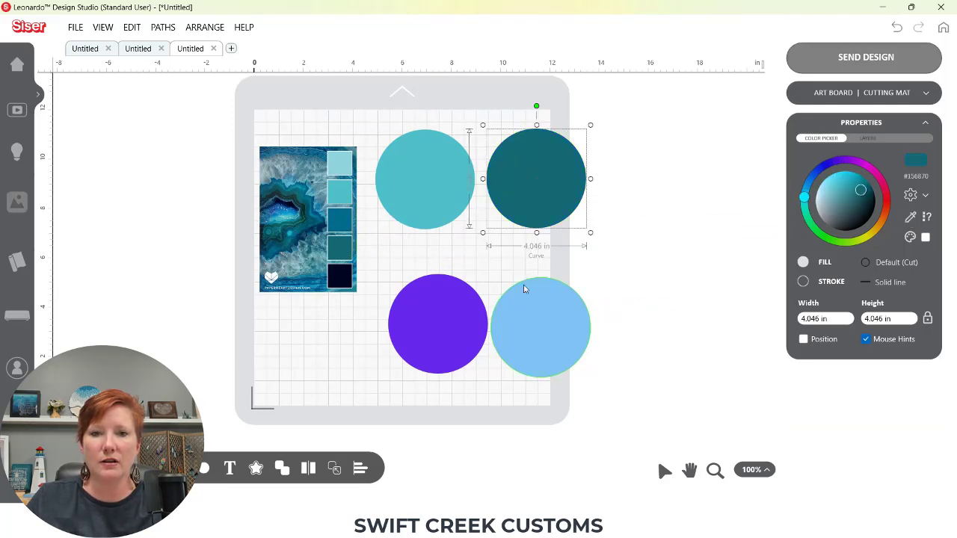
pyautogui.hotkey('ctrl', 'z')
pyautogui.hotkey('ctrl', 'z')
pyautogui.hotkey('ctrl', 'z')
pyautogui.hotkey('ctrl', 'z')
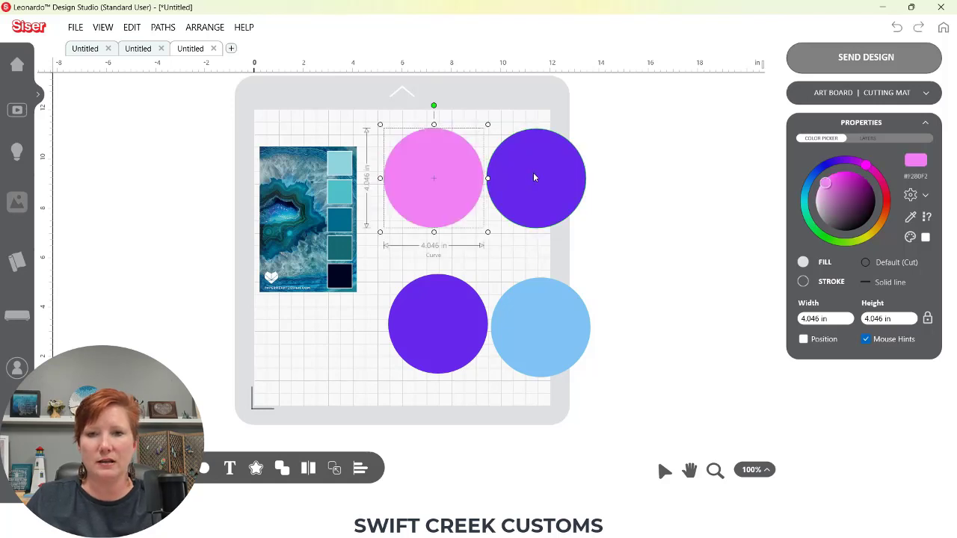
pyautogui.click(919, 29)
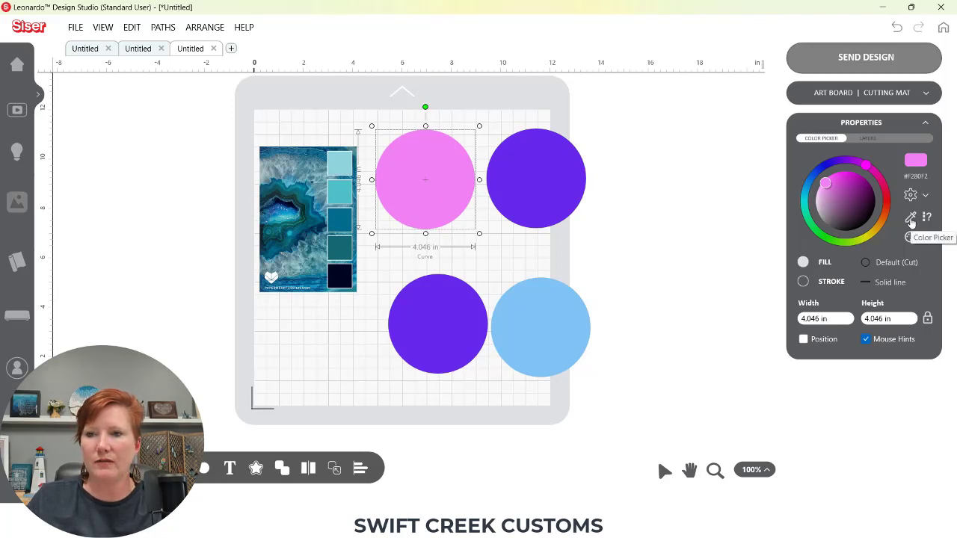
# Recolour the upper-left and upper-right circles with the palette's second and third swatches using the eyedropper
pyautogui.click(910, 217)
pyautogui.click(342, 191)
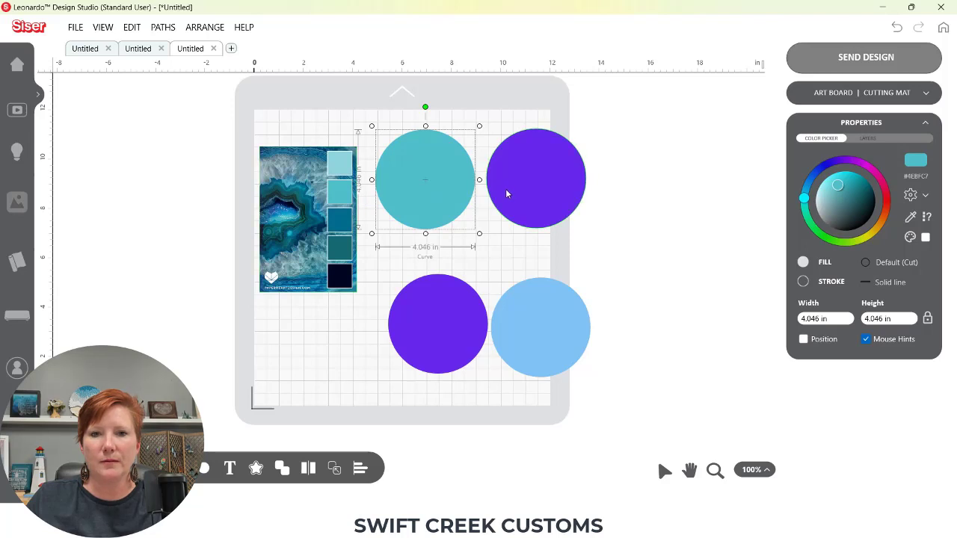
pyautogui.click(538, 186)
pyautogui.click(910, 217)
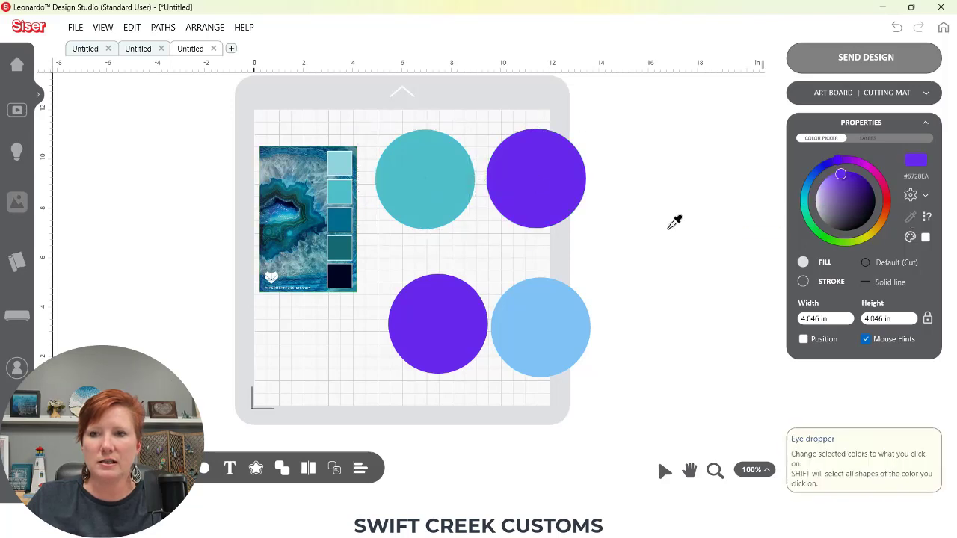
pyautogui.click(346, 232)
# Recolour the lower-left and lower-right circles with the palette's fourth and fifth swatches using the eyedropper
pyautogui.click(427, 314)
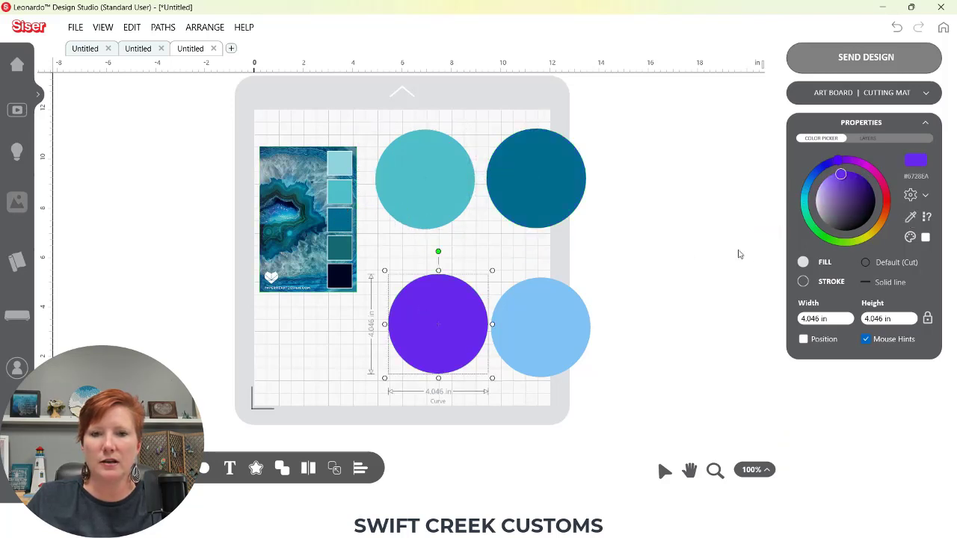
pyautogui.click(910, 217)
pyautogui.click(348, 243)
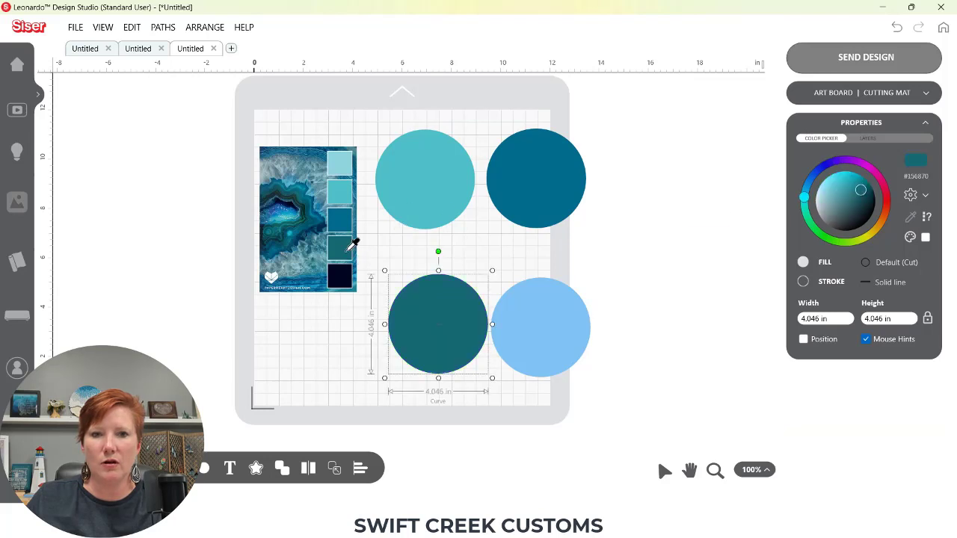
pyautogui.click(538, 339)
pyautogui.click(910, 216)
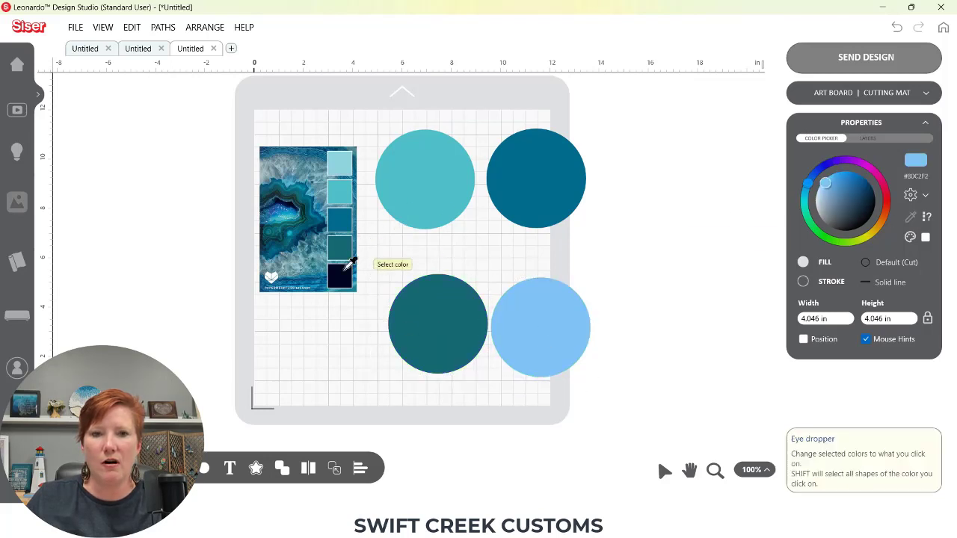
pyautogui.click(341, 274)
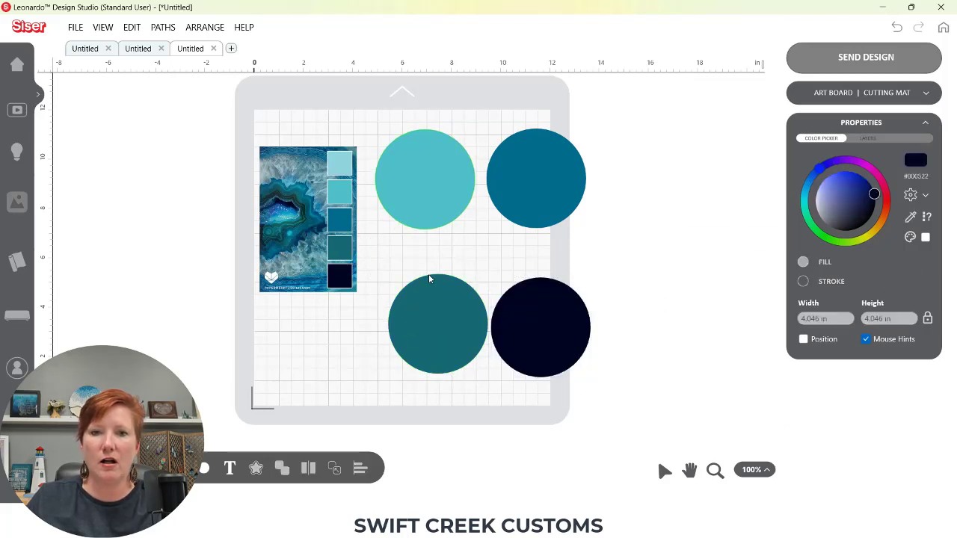
# Shift the left-hand circles and duplicate the upper-left circle above it
pyautogui.moveTo(434, 303); pyautogui.dragTo(410, 308)
pyautogui.moveTo(411, 201); pyautogui.dragTo(405, 220)
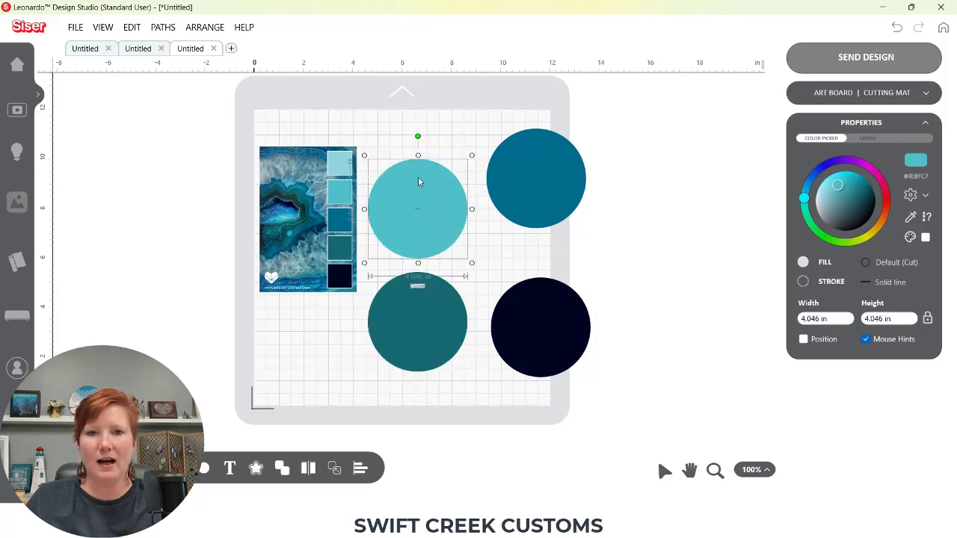
pyautogui.moveTo(419, 182); pyautogui.dragTo(418, 75)
# Give the duplicated circle the palette's first swatch colour with the eyedropper
pyautogui.click(910, 217)
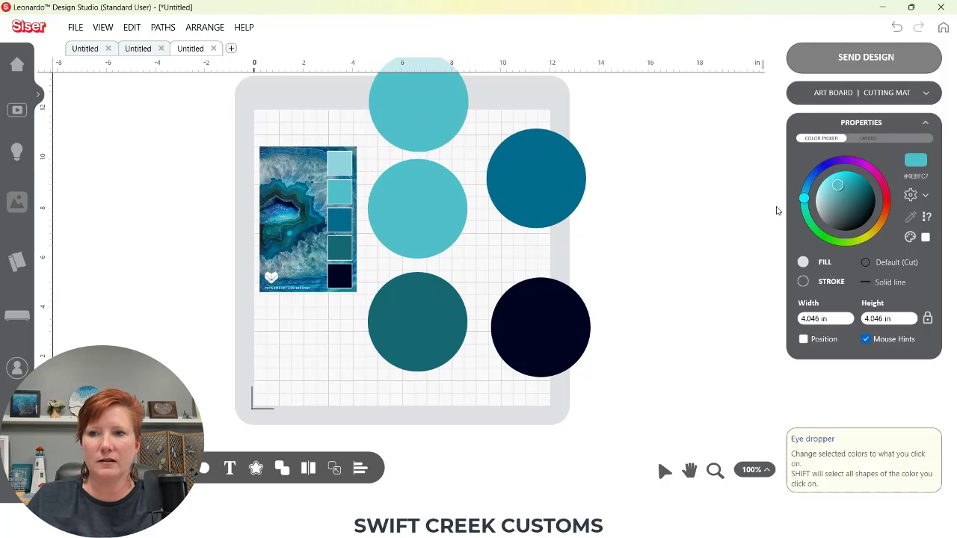
pyautogui.click(339, 163)
# Move the light duplicate circle to the right of the mat and lower the upper-right circle slightly
pyautogui.moveTo(446, 131); pyautogui.dragTo(656, 241)
pyautogui.moveTo(560, 211); pyautogui.dragTo(560, 242)
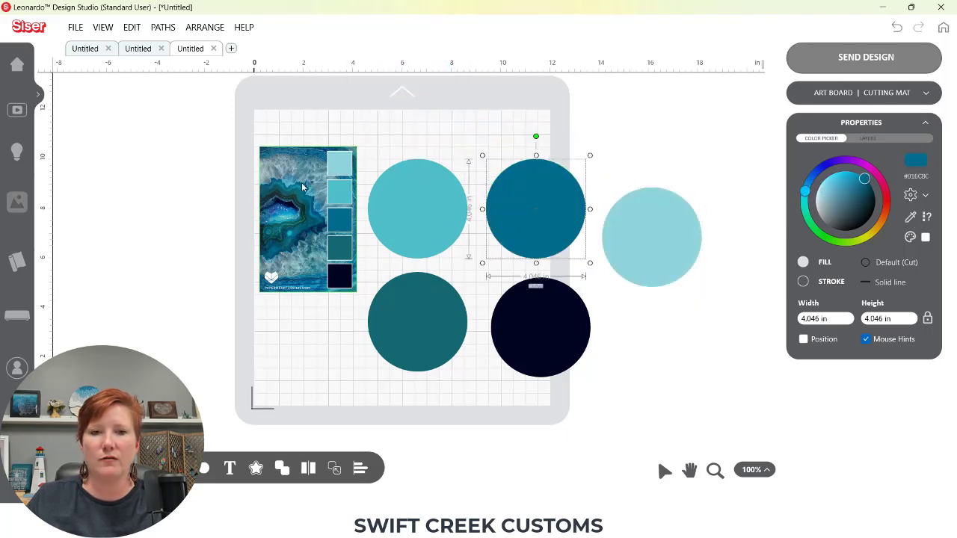
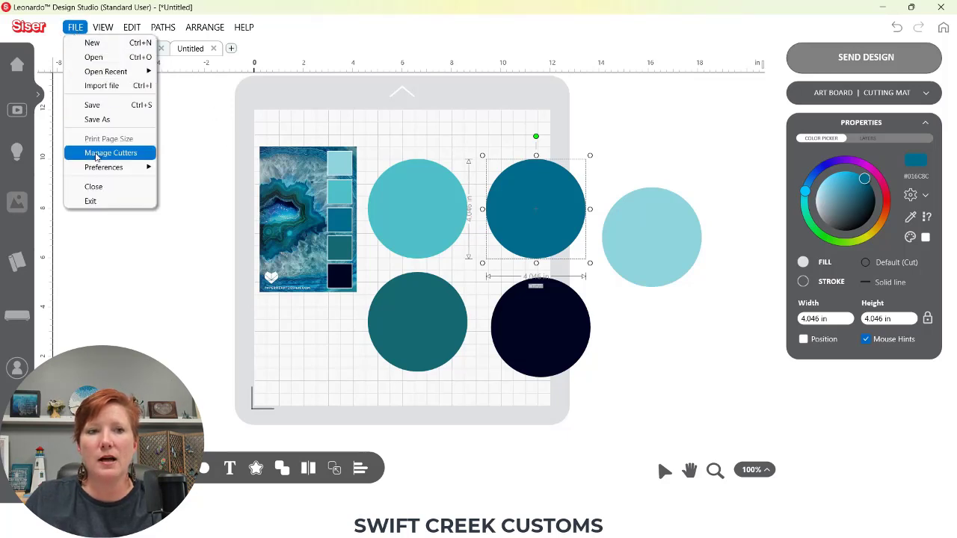
# Open the cutter manager to review the configured cutters, then close it
pyautogui.click(97, 154)
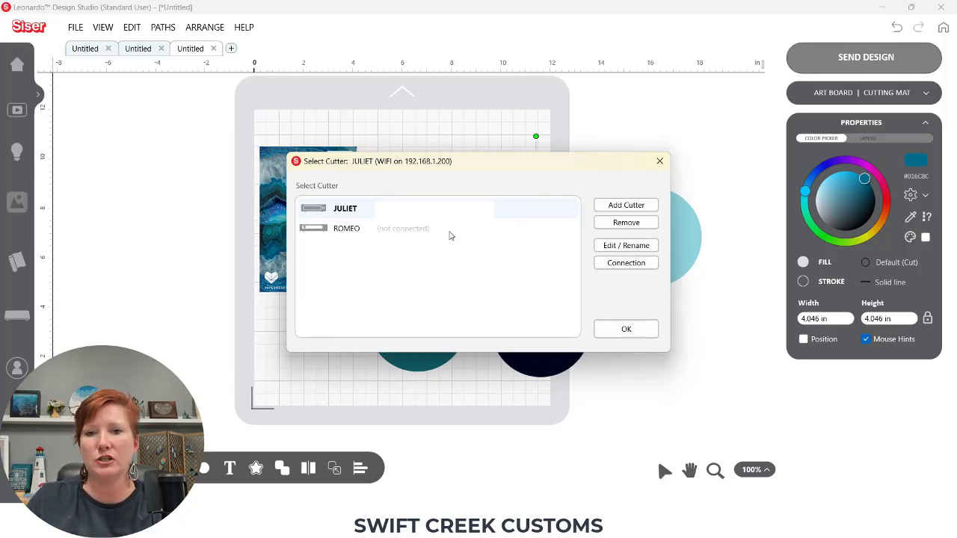
pyautogui.click(623, 329)
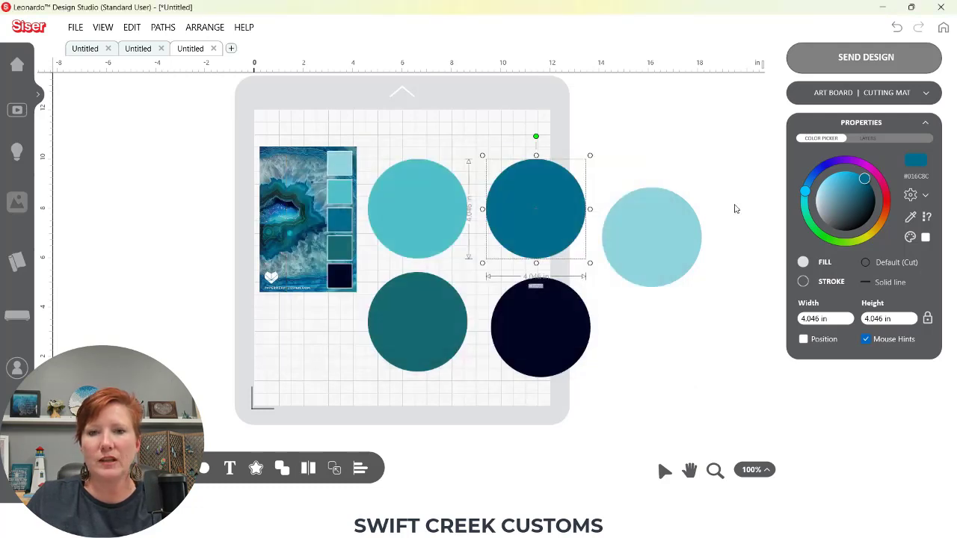
# Switch to the cutting screen, view the Select Cutter dialog from there, and return to the design
pyautogui.click(827, 65)
pyautogui.click(603, 392)
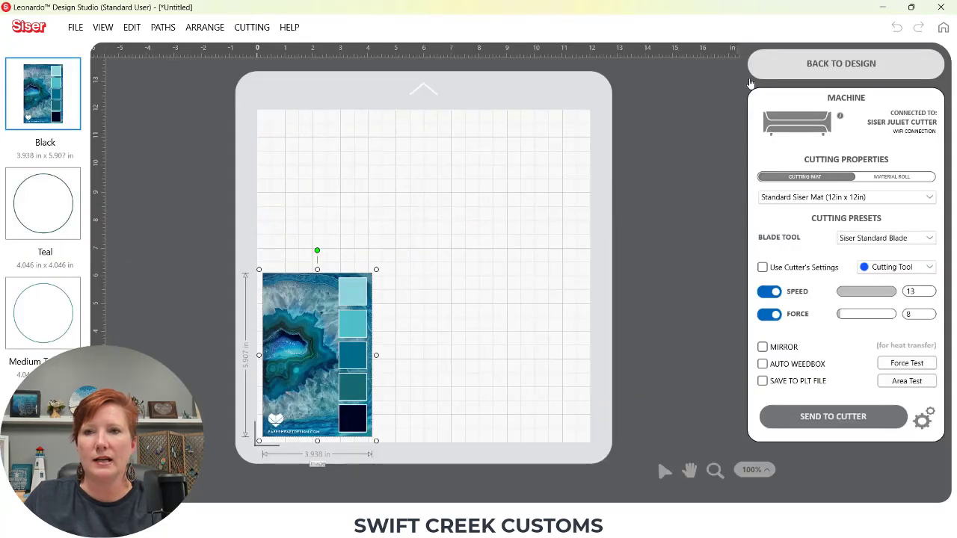
pyautogui.click(252, 28)
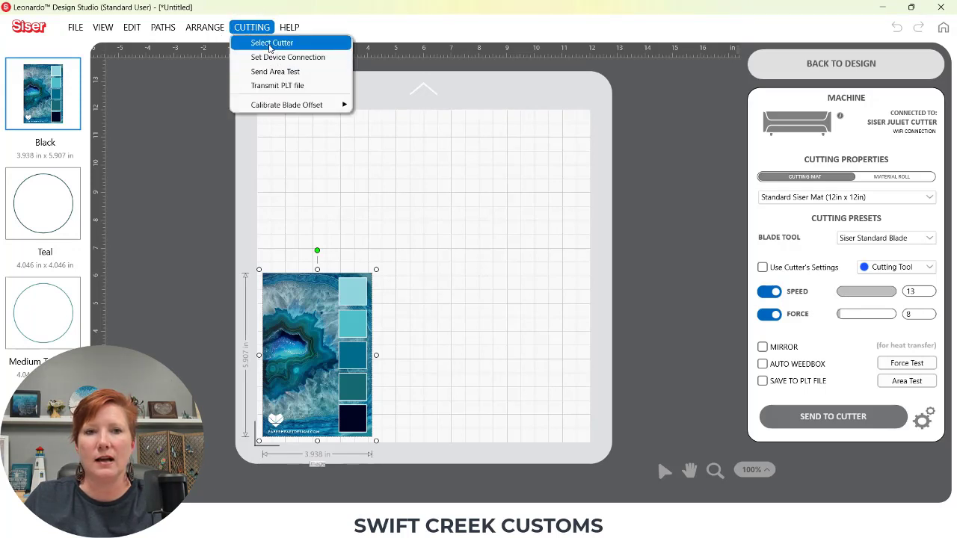
pyautogui.click(271, 43)
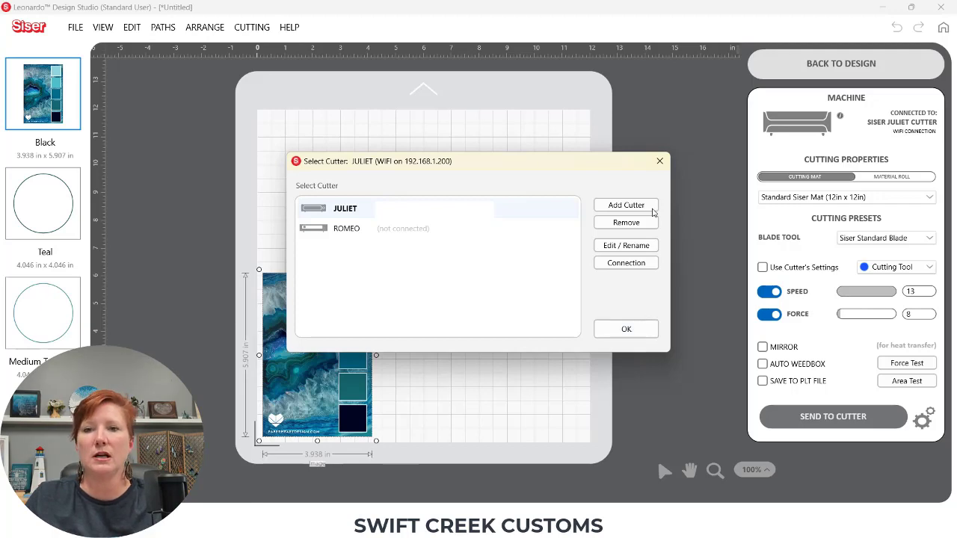
pyautogui.click(660, 161)
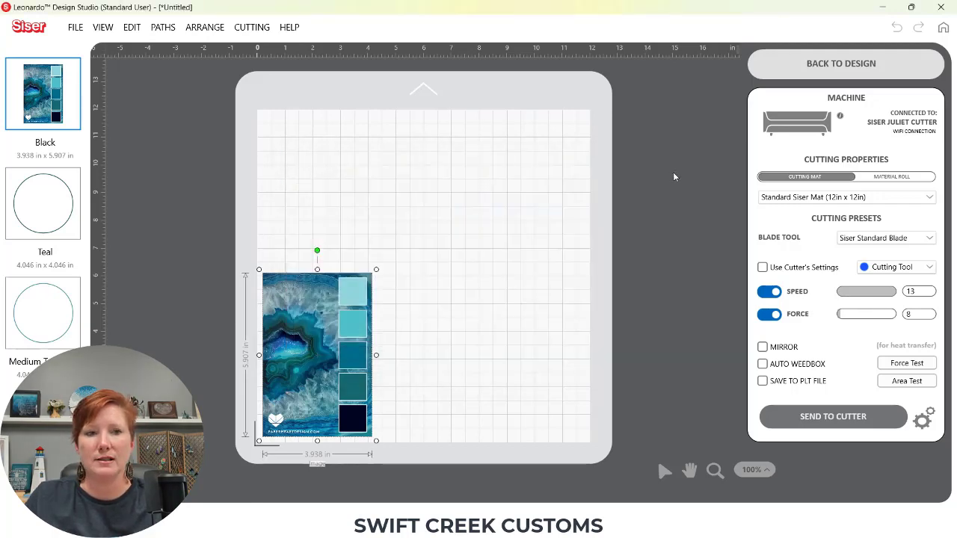
pyautogui.click(841, 64)
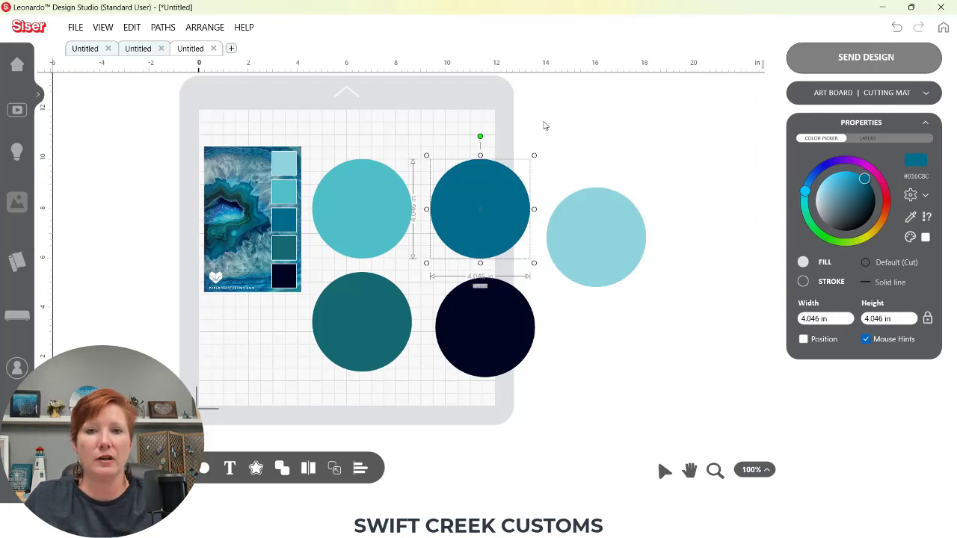
# Open All Preferences and review the Editor Options, including the custom dash length and gap, then cancel
pyautogui.click(75, 28)
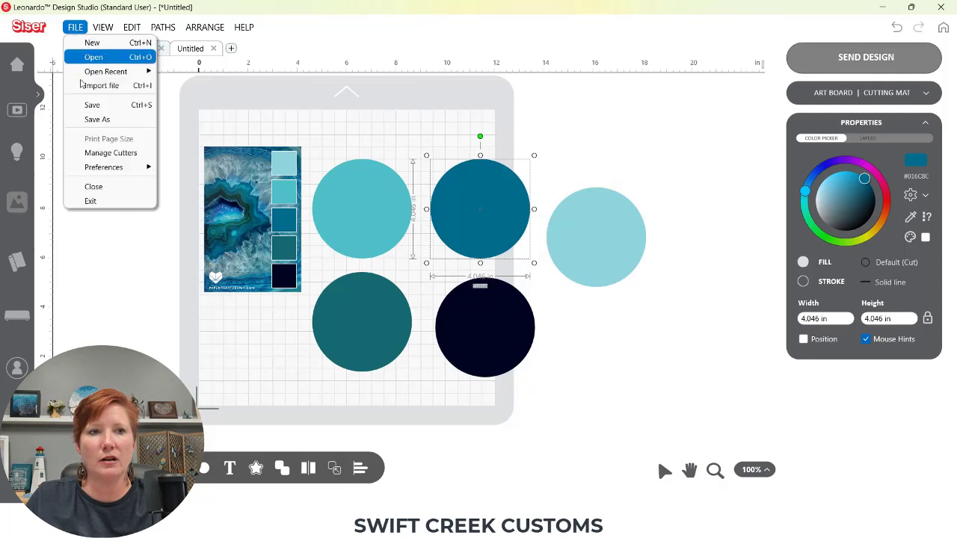
pyautogui.moveTo(101, 170)
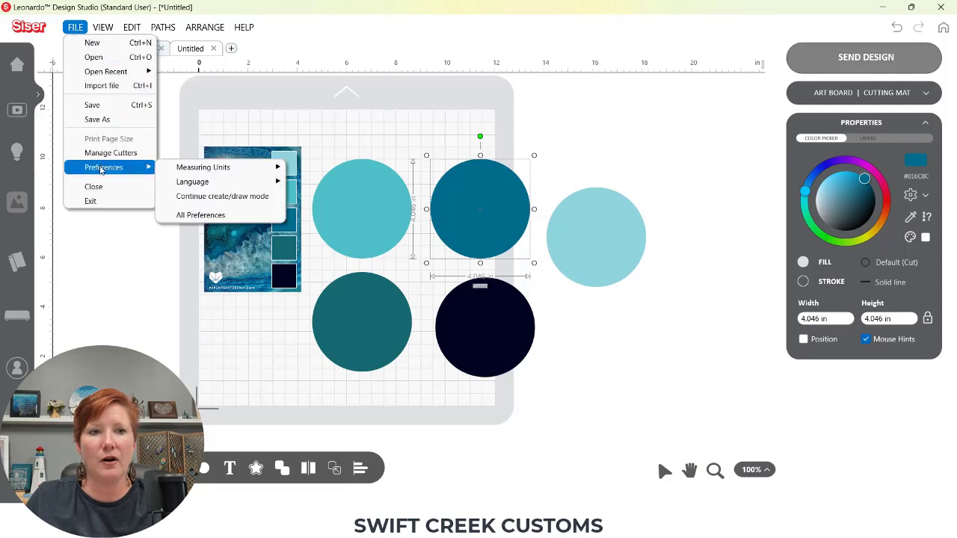
pyautogui.click(200, 217)
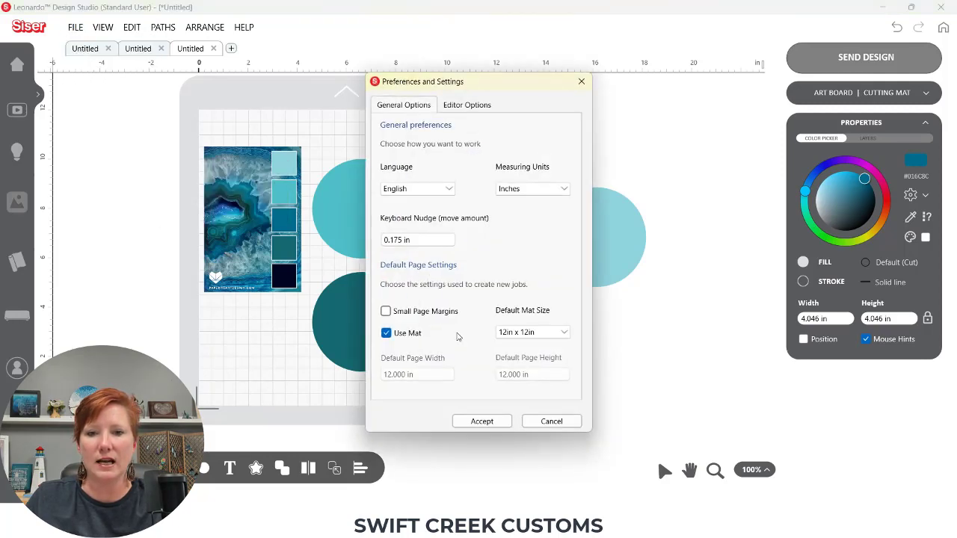
pyautogui.click(465, 105)
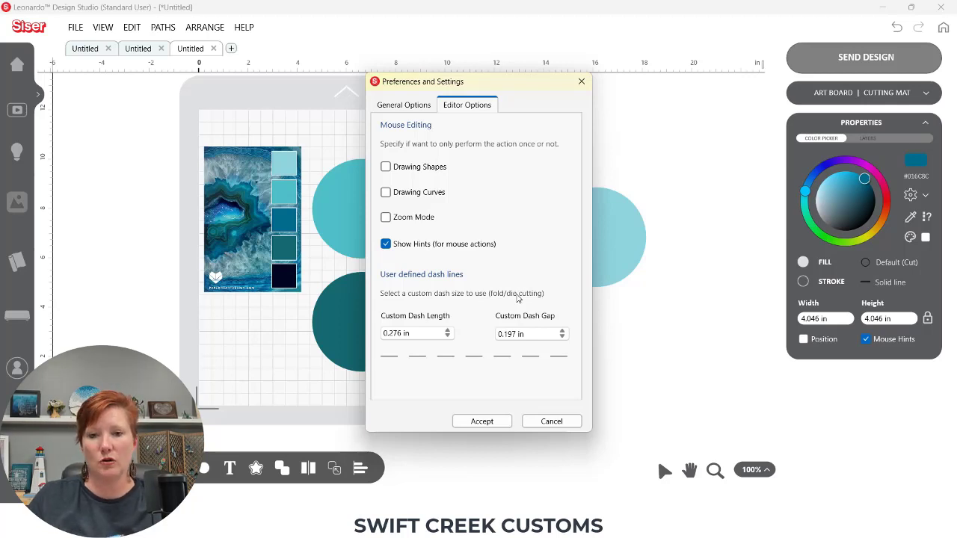
pyautogui.click(551, 421)
pyautogui.click(541, 417)
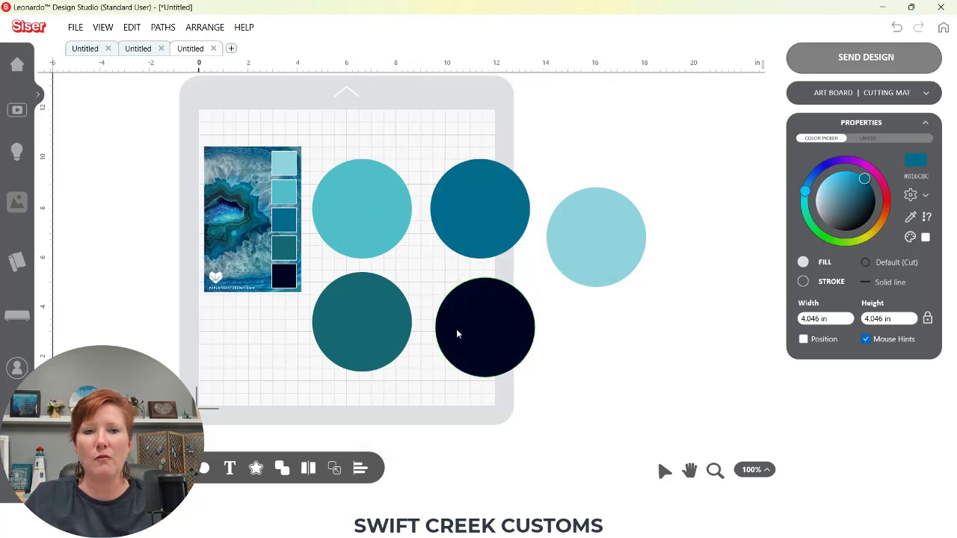
# Open a new document tab and draw a light blue rectangle about 10 by 5 in on the mat
pyautogui.click(231, 49)
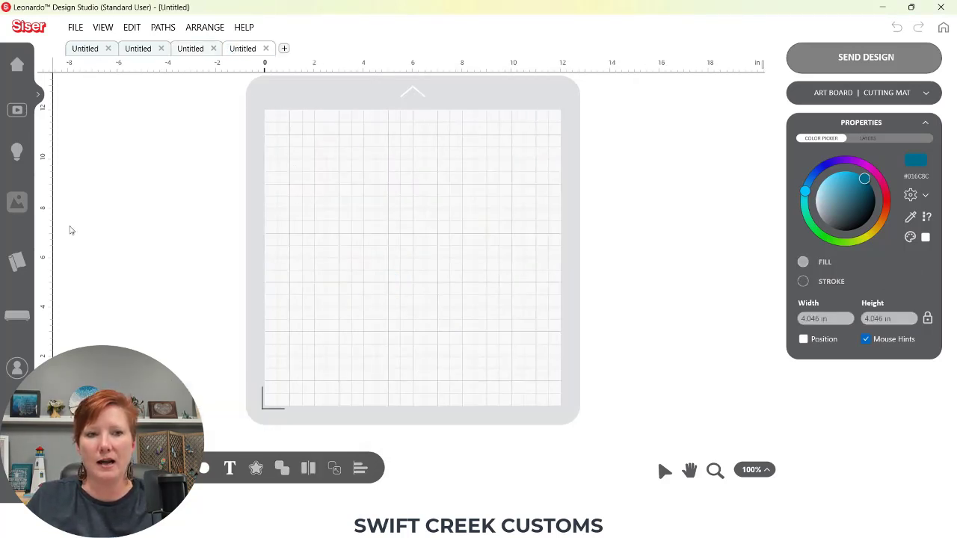
pyautogui.click(203, 468)
pyautogui.click(213, 442)
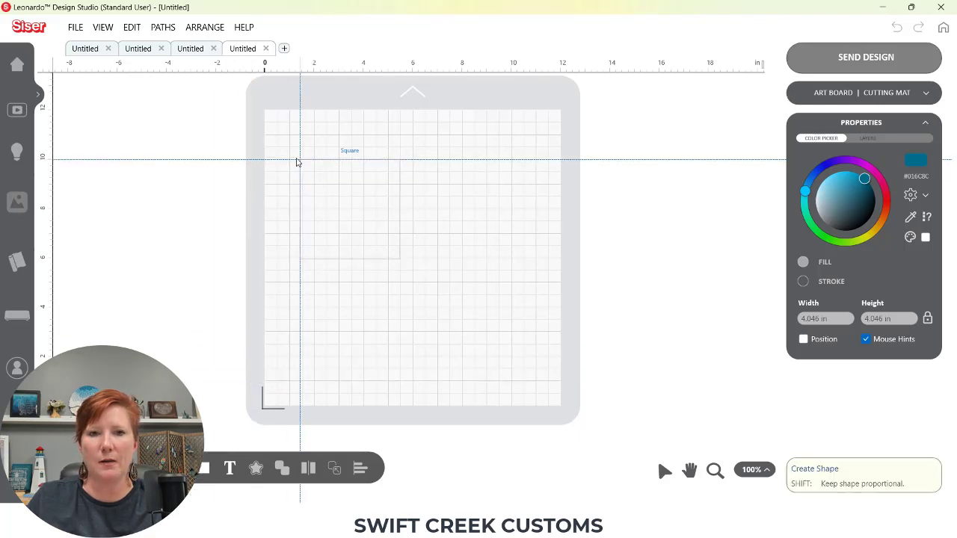
pyautogui.moveTo(291, 159); pyautogui.dragTo(539, 286)
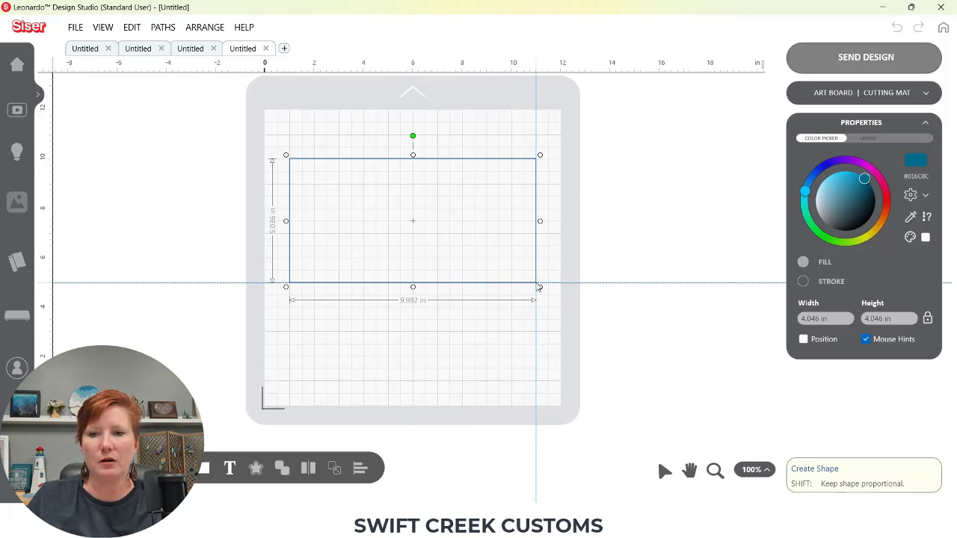
pyautogui.moveTo(538, 287); pyautogui.dragTo(538, 287)
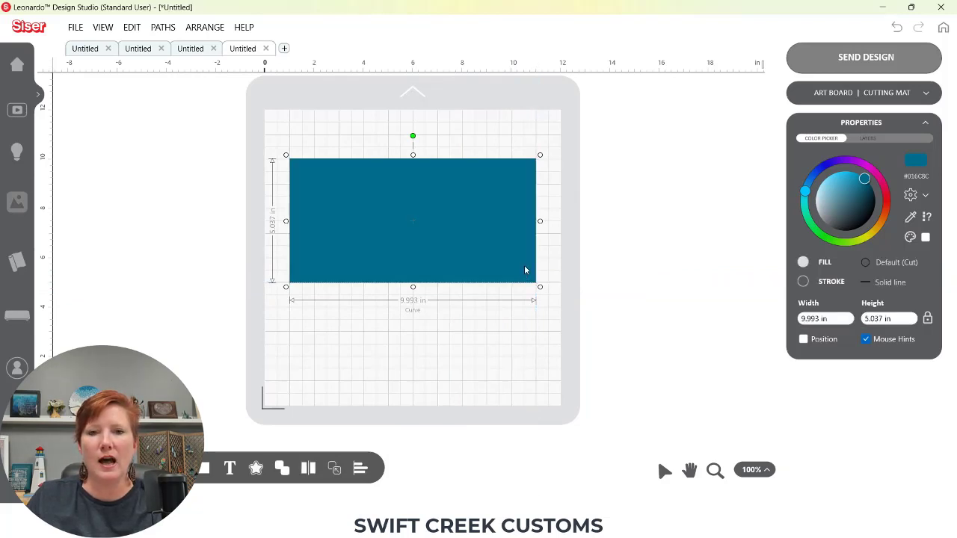
pyautogui.moveTo(865, 180); pyautogui.dragTo(818, 200)
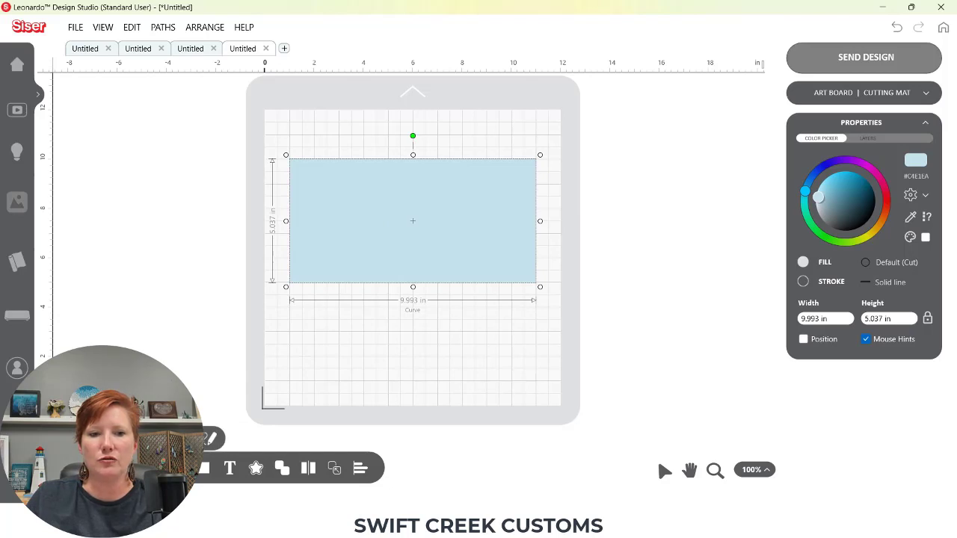
# Draw a vertical line about 7 in long across the rectangle with the Pen tool
pyautogui.click(212, 439)
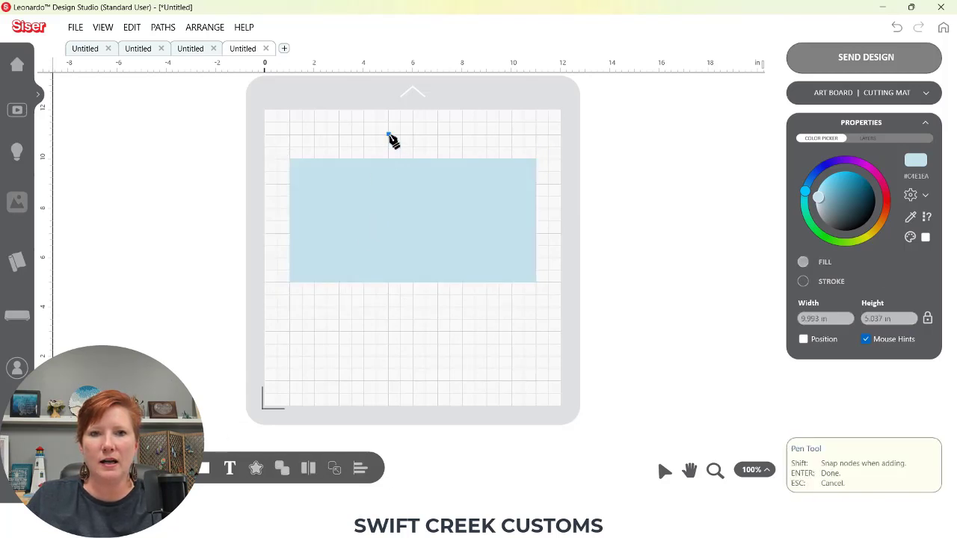
pyautogui.click(389, 306)
pyautogui.press('Return')
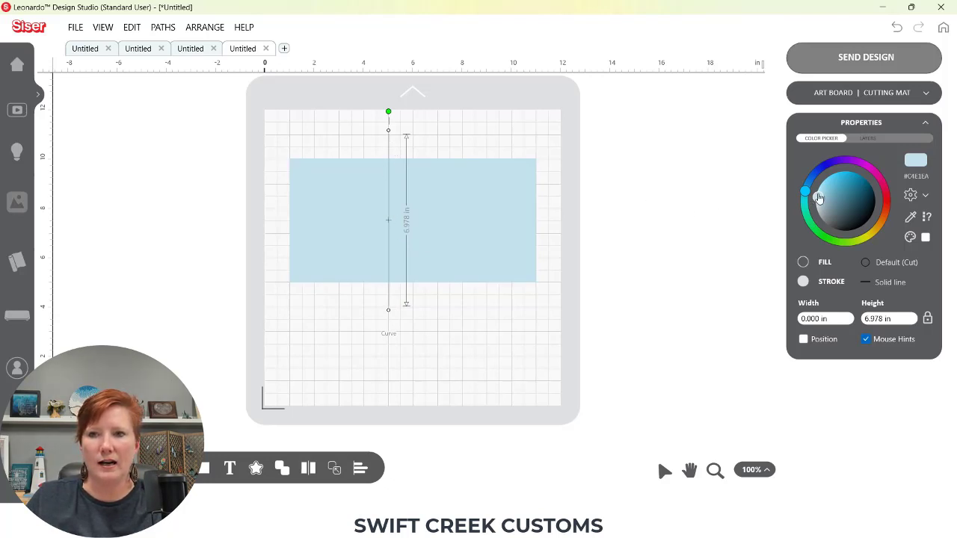
# Give the line a black stroke with the Custom dash line style
pyautogui.moveTo(819, 197); pyautogui.dragTo(864, 240)
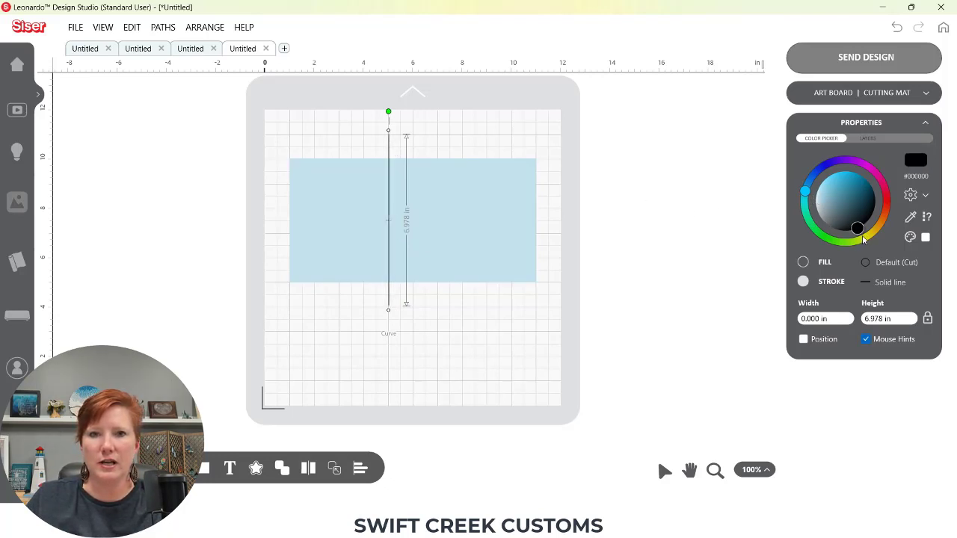
pyautogui.click(889, 283)
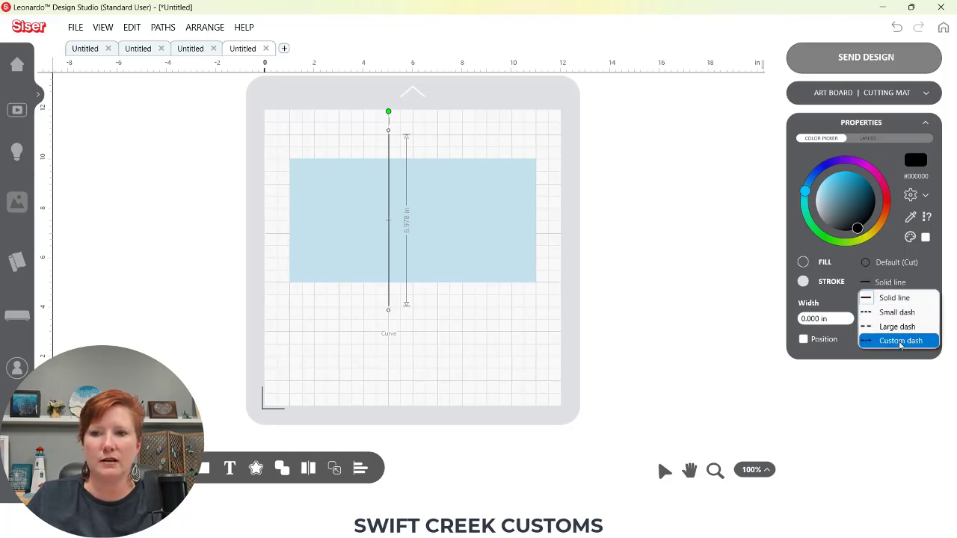
pyautogui.click(928, 344)
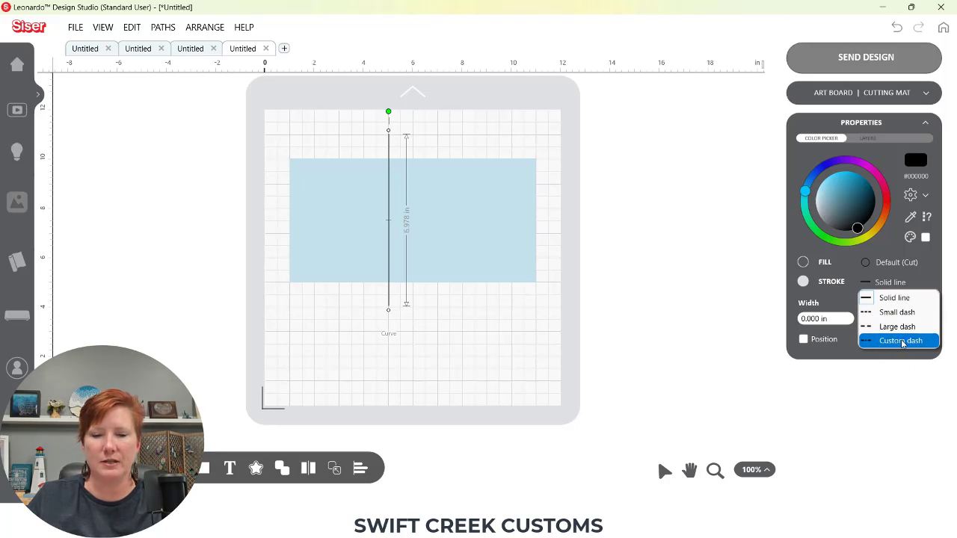
pyautogui.click(903, 345)
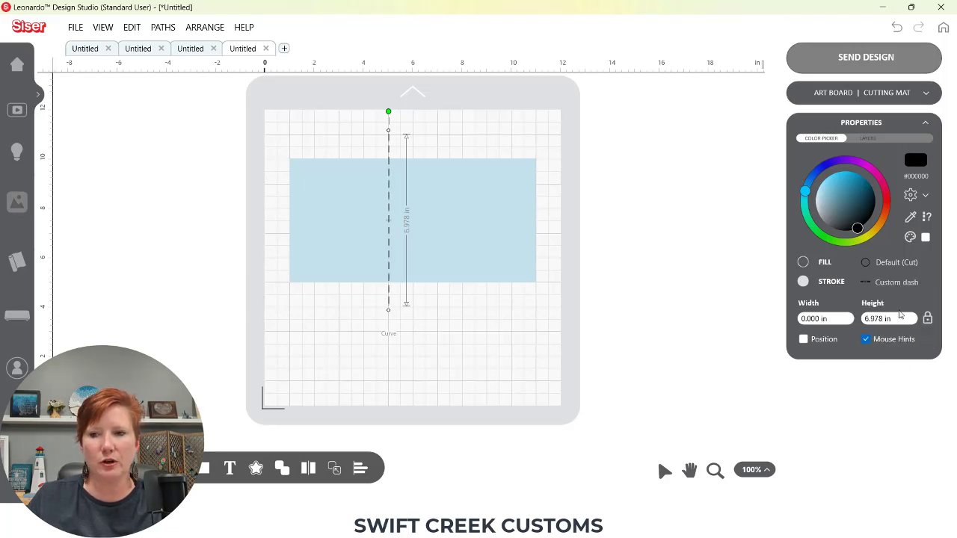
pyautogui.click(906, 282)
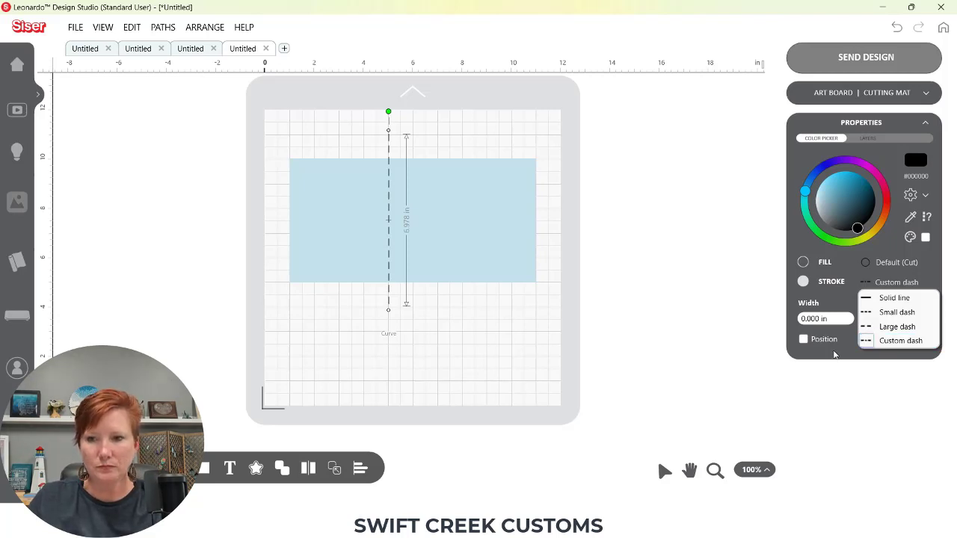
pyautogui.click(835, 356)
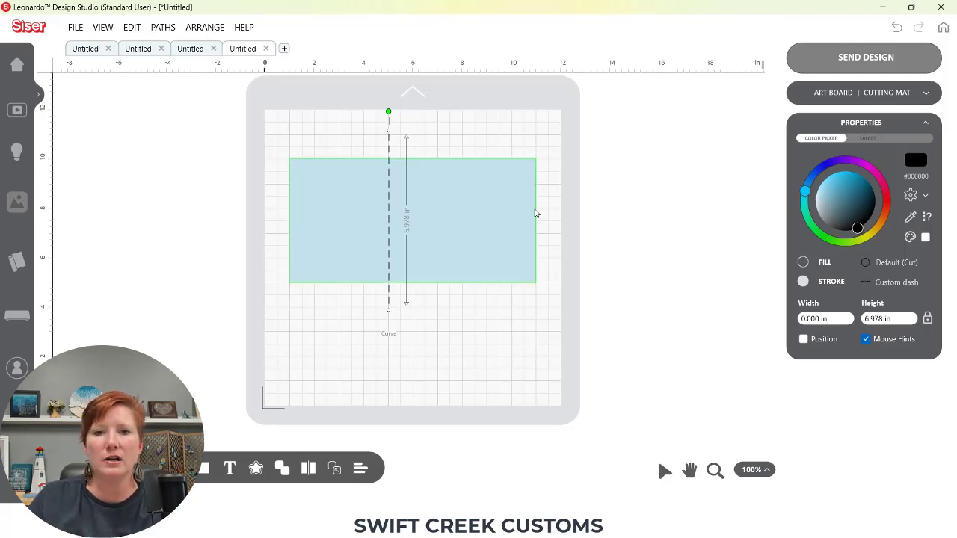
# Resize the rectangle to 8.5 in wide by 5.5 in high
pyautogui.click(467, 214)
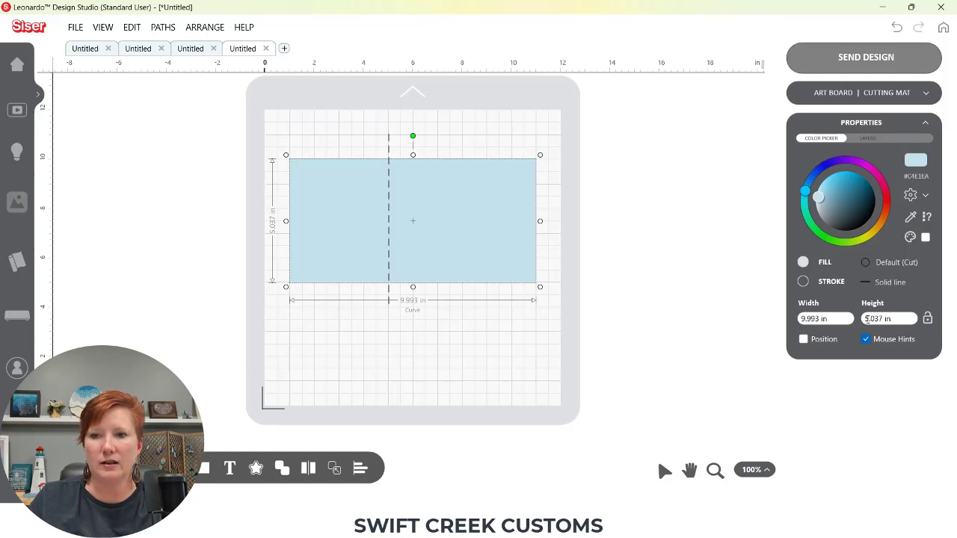
pyautogui.click(838, 318)
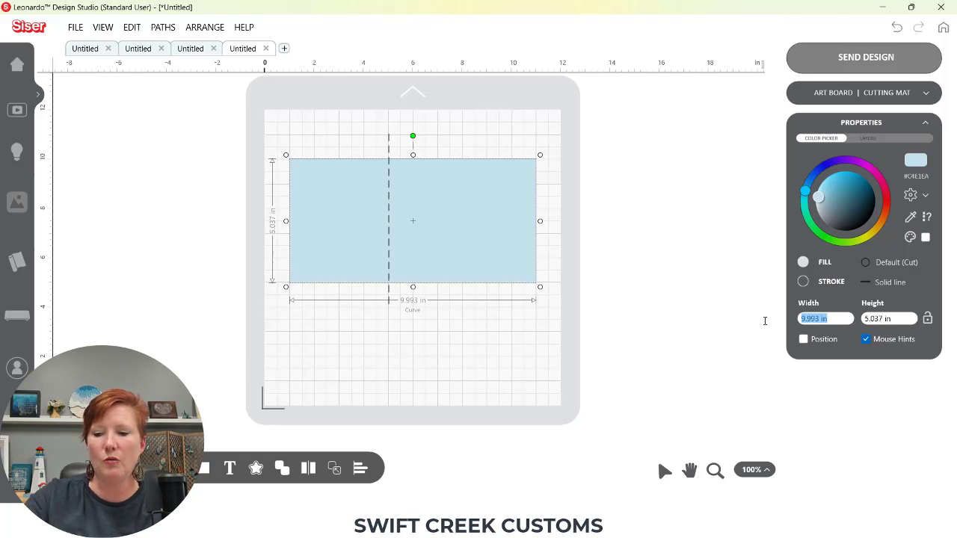
pyautogui.write('8.5')
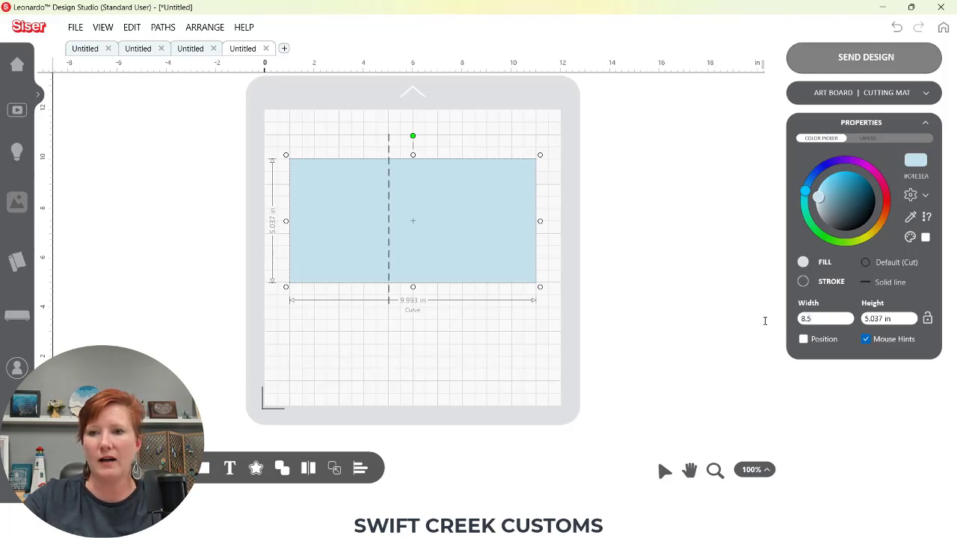
pyautogui.press('Tab')
pyautogui.write('5.5')
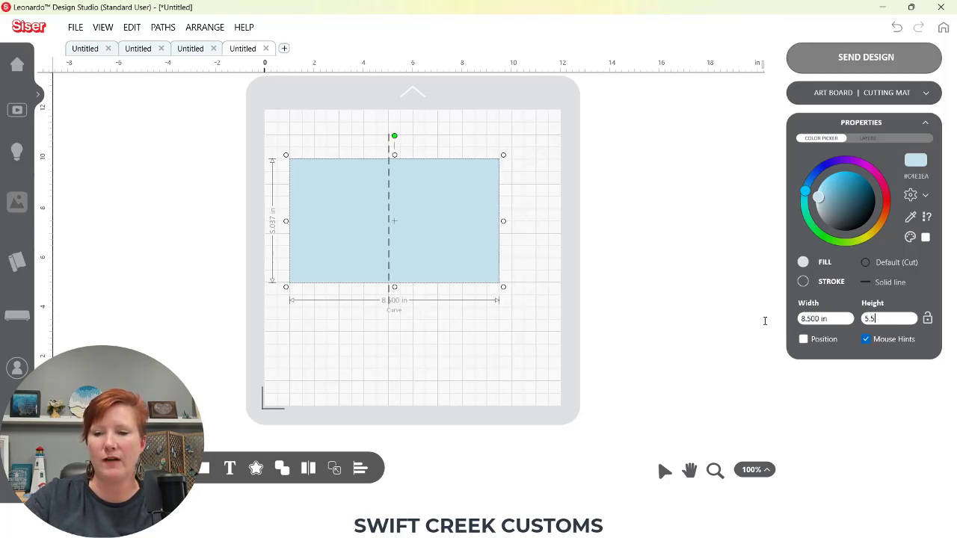
pyautogui.press('Return')
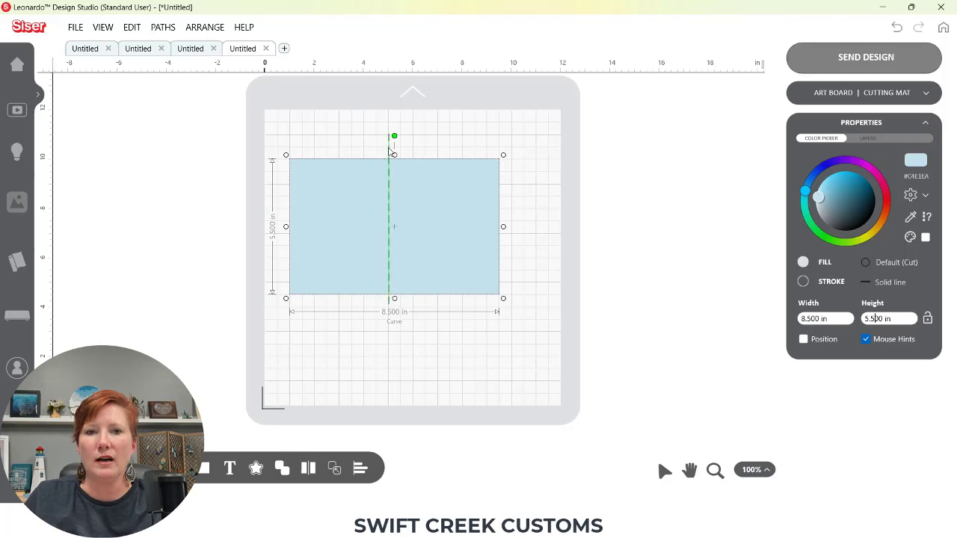
# Select the dashed line and rectangle together and align them to the horizontal centre
pyautogui.moveTo(388, 147)
pyautogui.mouseDown()
pyautogui.moveTo(349, 149)
pyautogui.moveTo(414, 147)
pyautogui.moveTo(387, 150)
pyautogui.moveTo(395, 153)
pyautogui.mouseUp()
pyautogui.moveTo(321, 128); pyautogui.dragTo(449, 221)
pyautogui.click(360, 469)
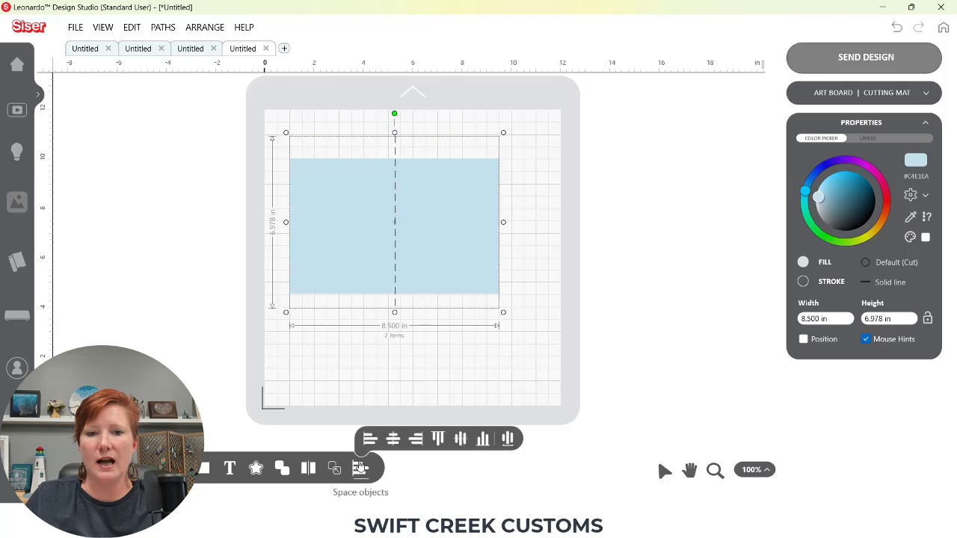
pyautogui.click(393, 439)
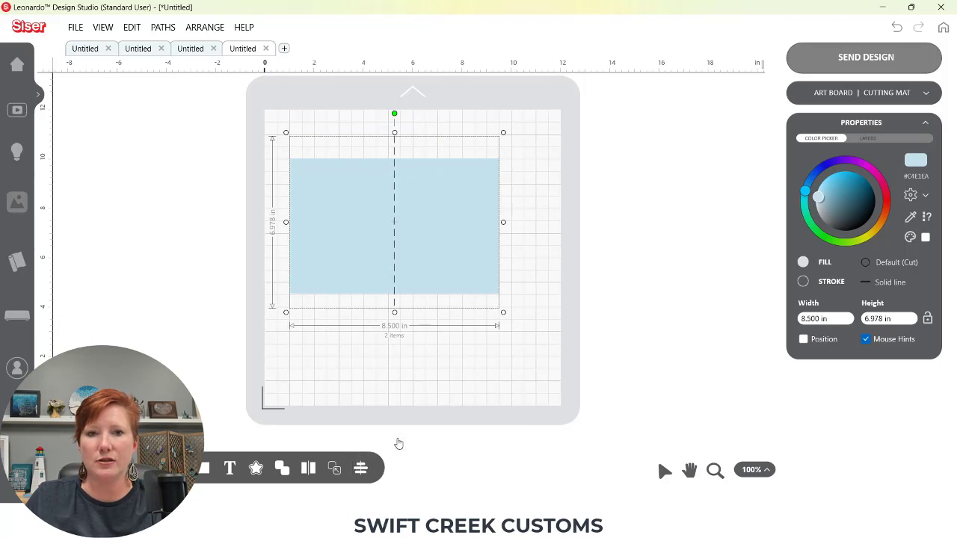
# Deselect and inspect the dashed line and the rectangle individually
pyautogui.click(448, 372)
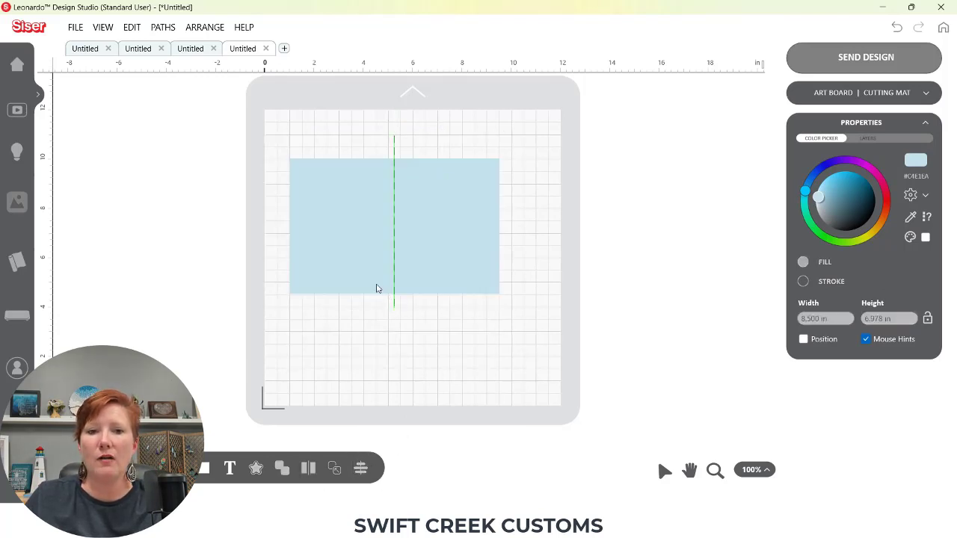
pyautogui.click(341, 246)
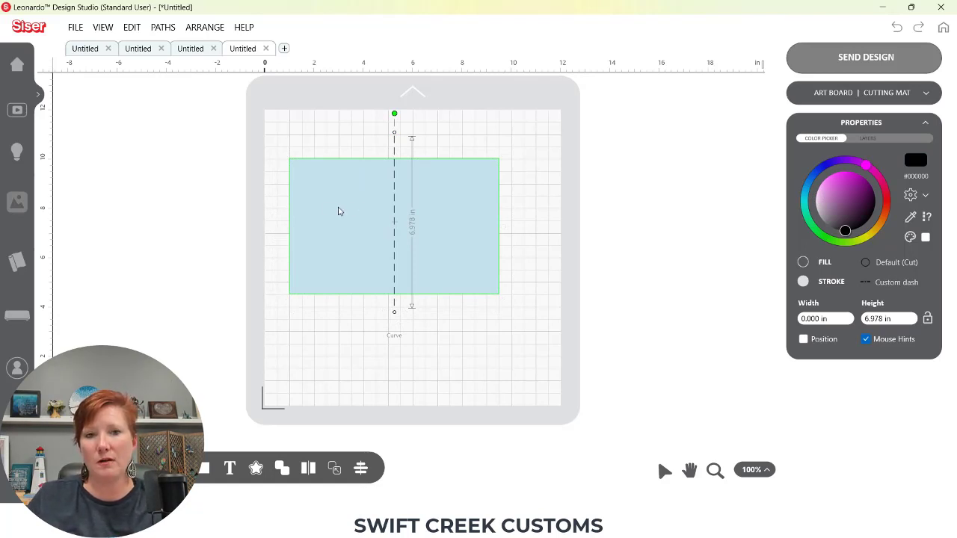
pyautogui.click(325, 207)
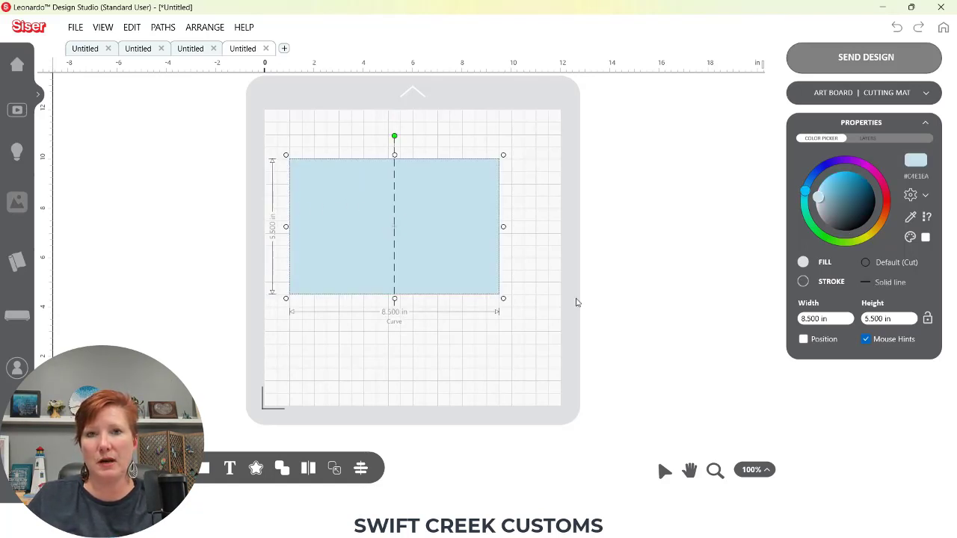
# Turn on the position fields and set the rectangle's left position to 0 in
pyautogui.click(804, 339)
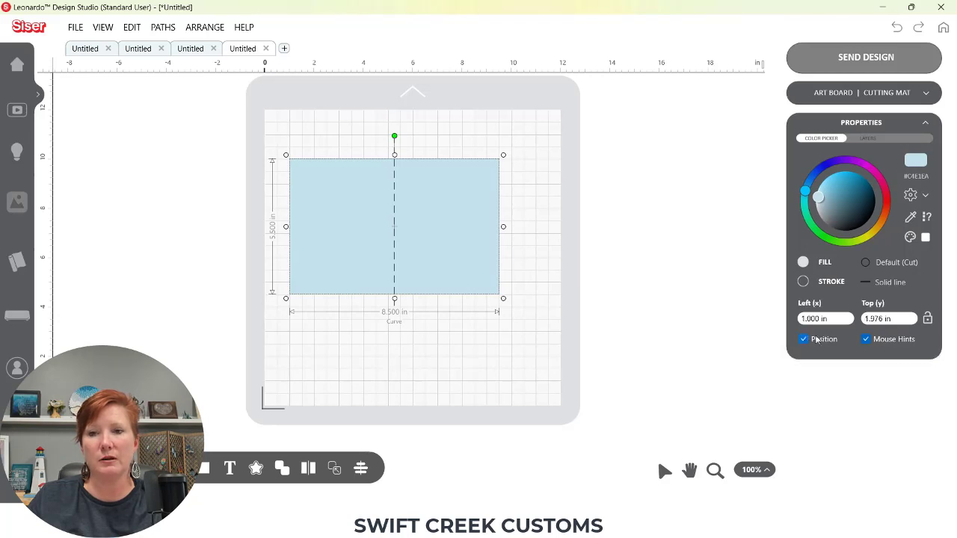
pyautogui.moveTo(837, 318); pyautogui.dragTo(763, 314)
pyautogui.write('0')
pyautogui.press('Return')
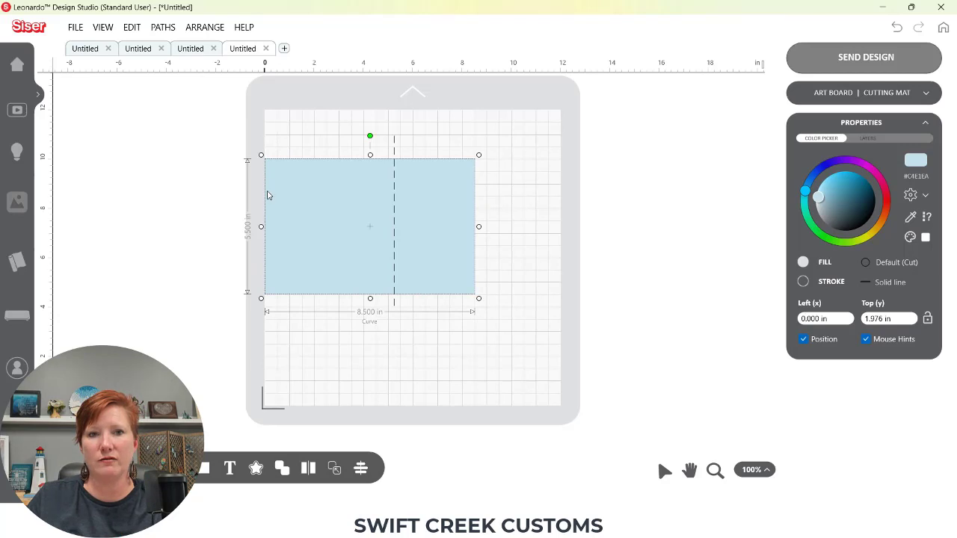
# Select the dashed line and set its left position to 2 in
pyautogui.click(395, 154)
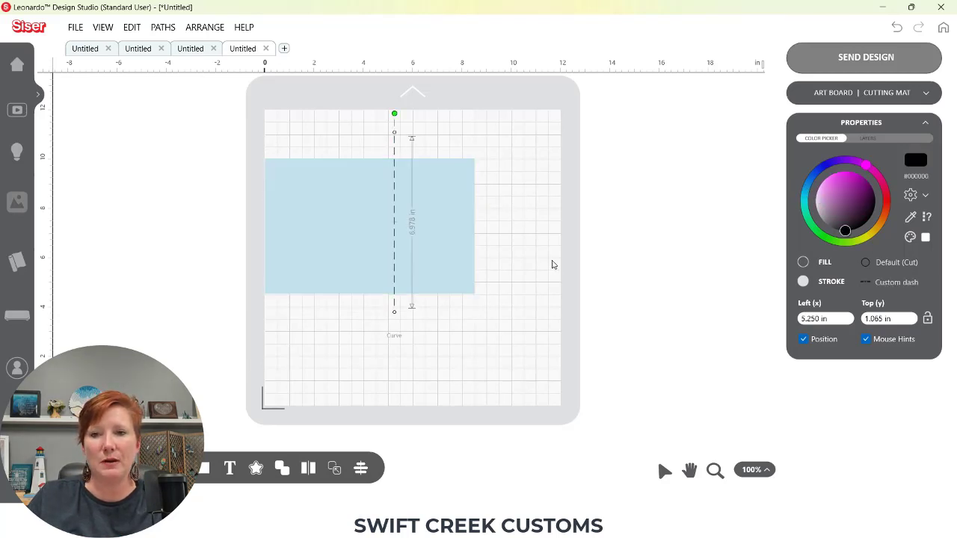
pyautogui.tripleClick(828, 318)
pyautogui.write('2')
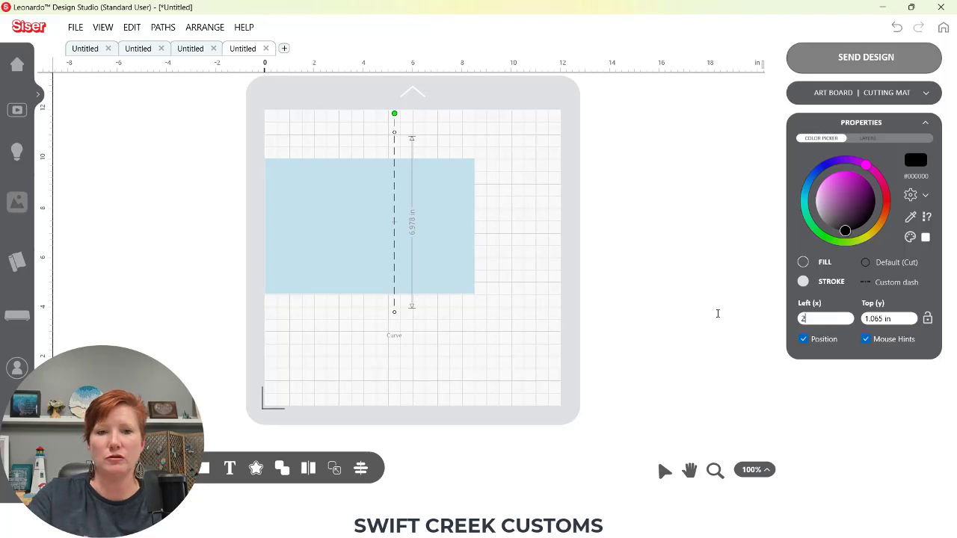
pyautogui.press('Return')
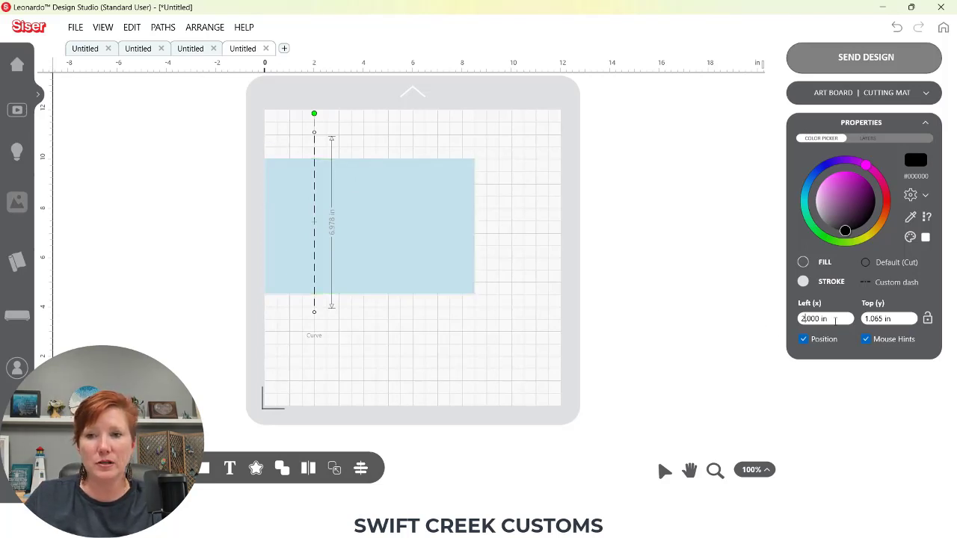
# Set the dashed line's left position to 2.75 in
pyautogui.moveTo(835, 319); pyautogui.dragTo(797, 319)
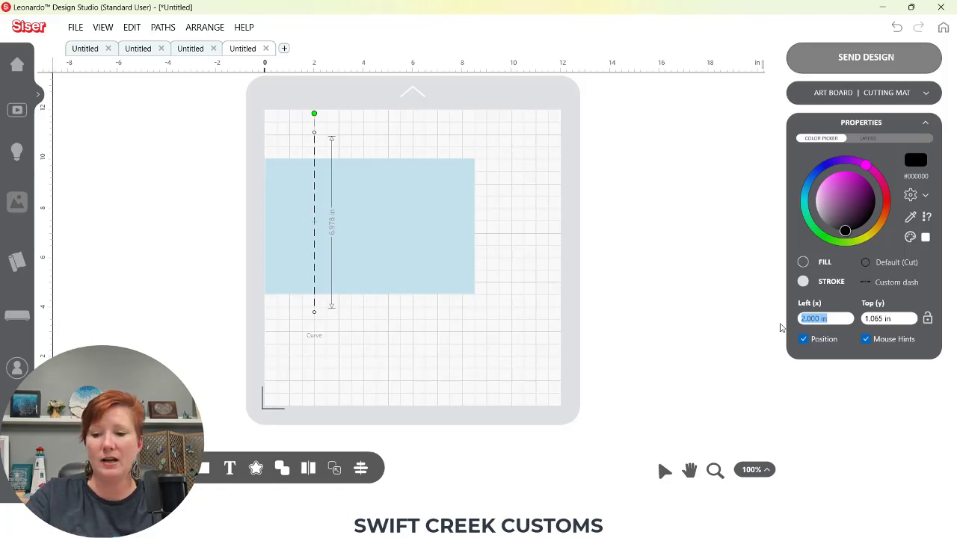
pyautogui.write('2.75')
pyautogui.press('Return')
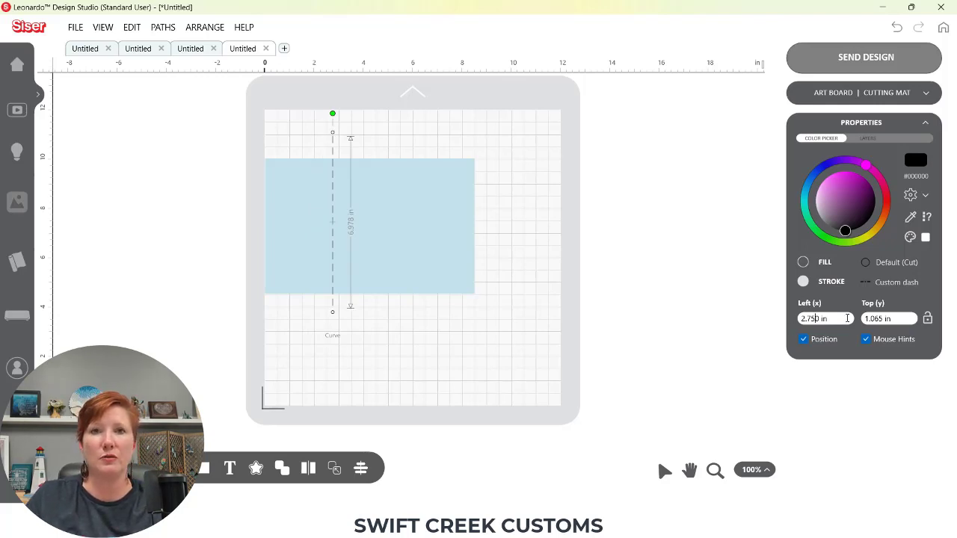
# Enter the dashed line's left position as the fraction 2 3/4 in
pyautogui.moveTo(839, 319); pyautogui.dragTo(801, 318)
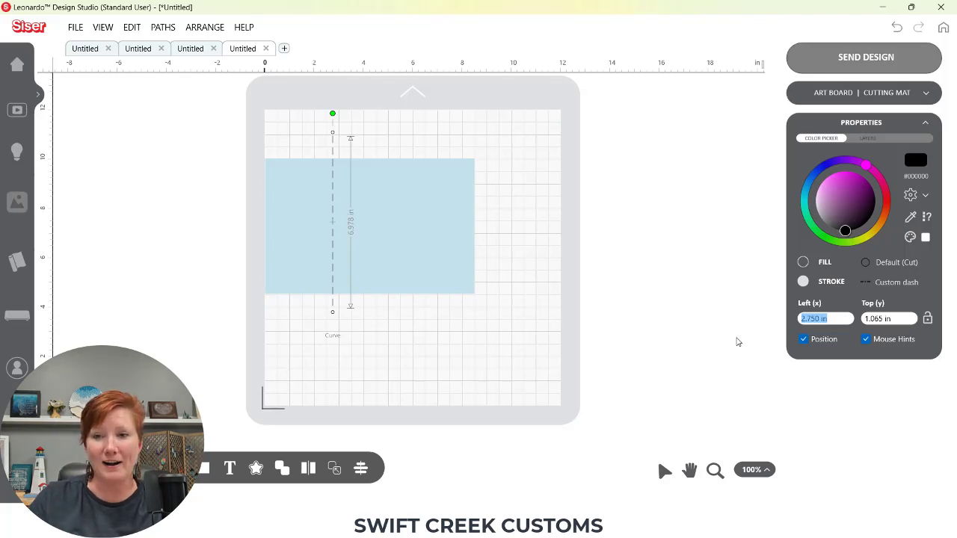
pyautogui.write('2')
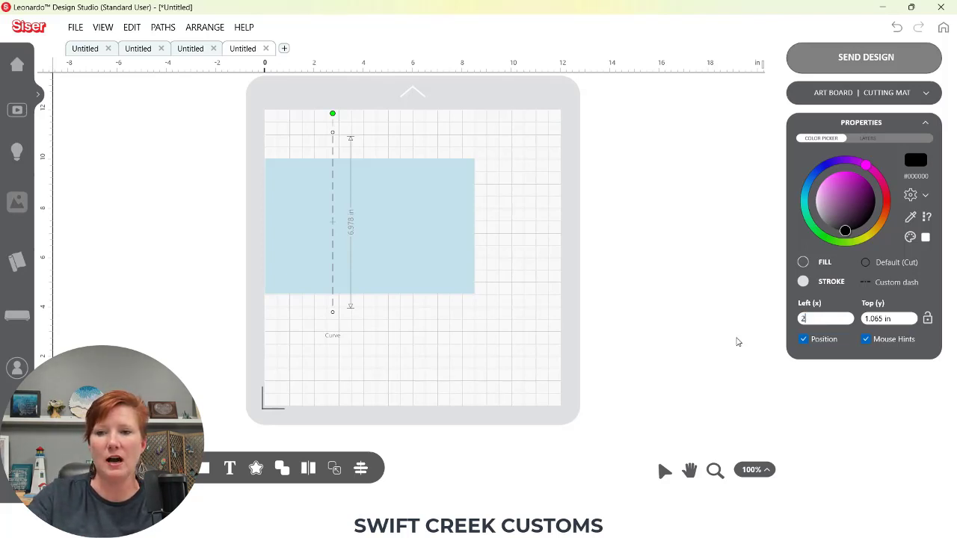
pyautogui.write(' 3/4')
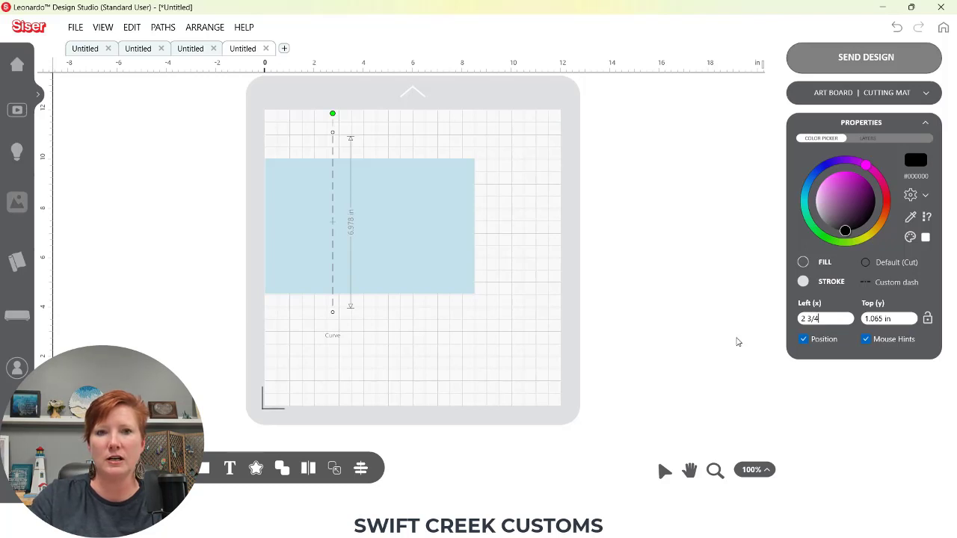
pyautogui.press('Return')
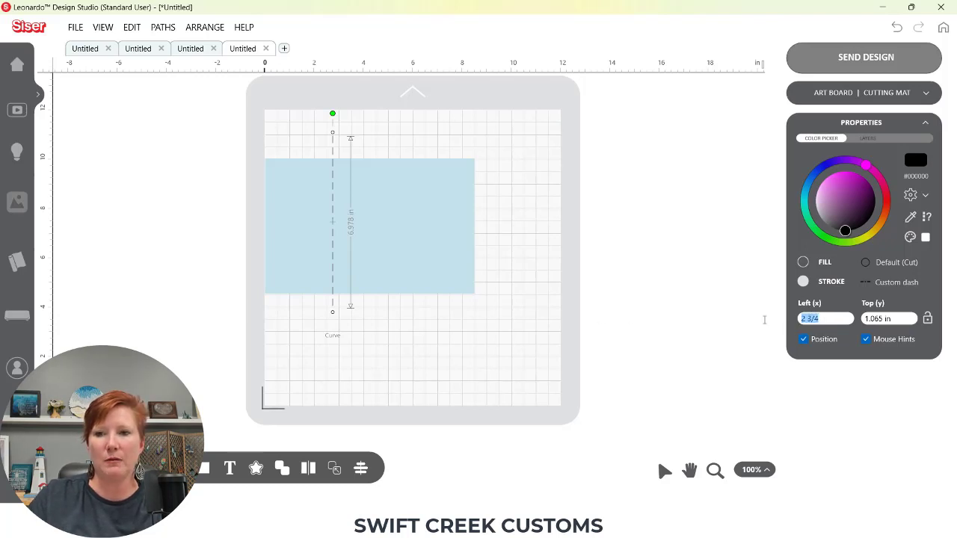
# Enter the dashed line's left position as the fraction 3 3/4 in
pyautogui.write('3')
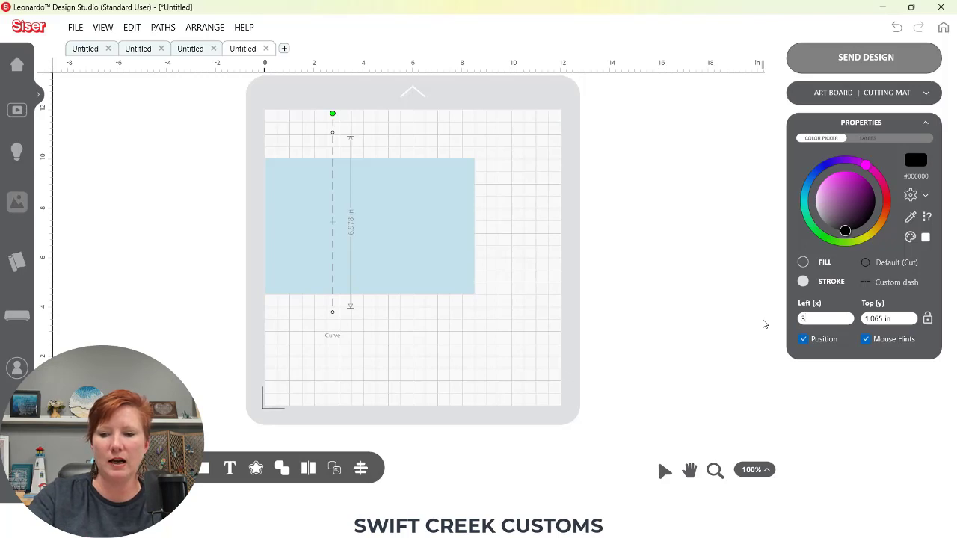
pyautogui.write(' 3/4')
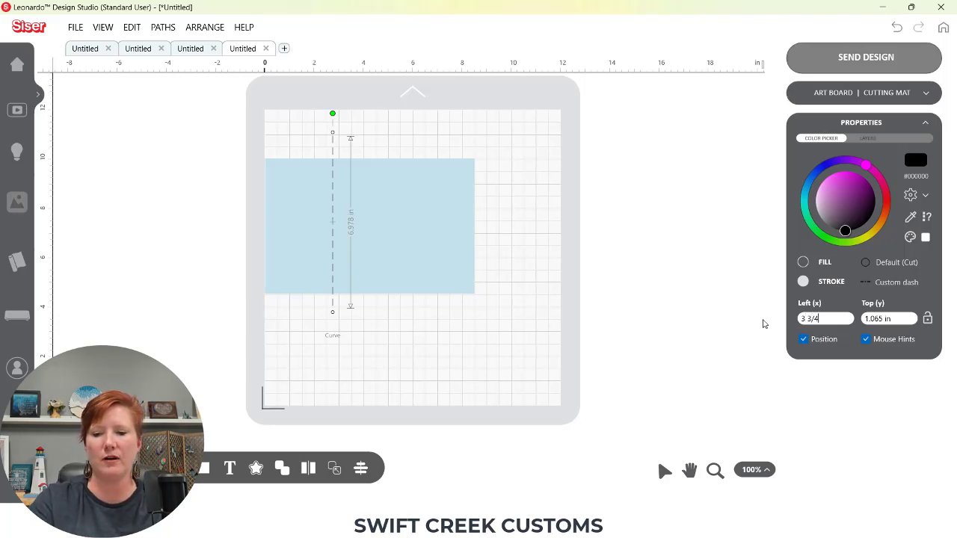
pyautogui.press('Return')
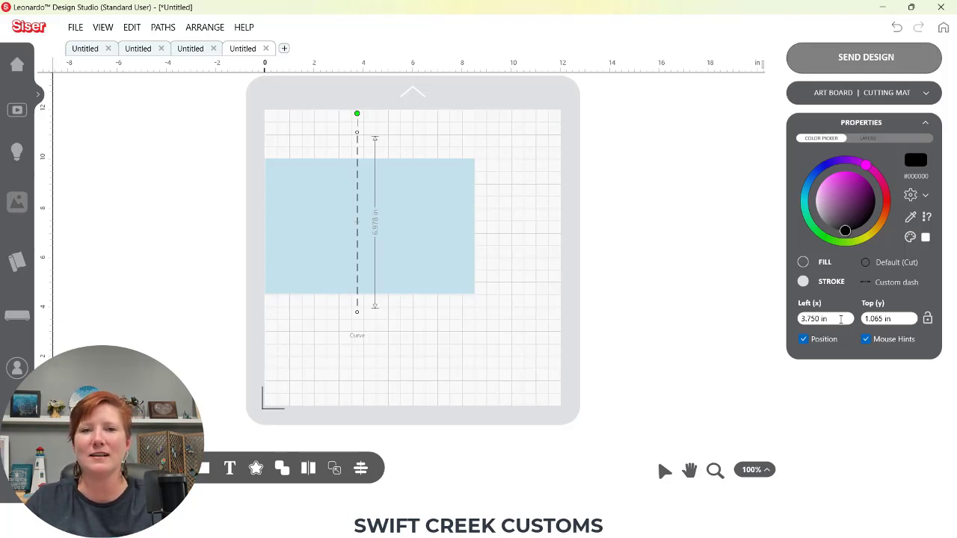
# Enter the dashed line's left position as the fraction 4 3/4 in
pyautogui.moveTo(842, 319); pyautogui.dragTo(774, 319)
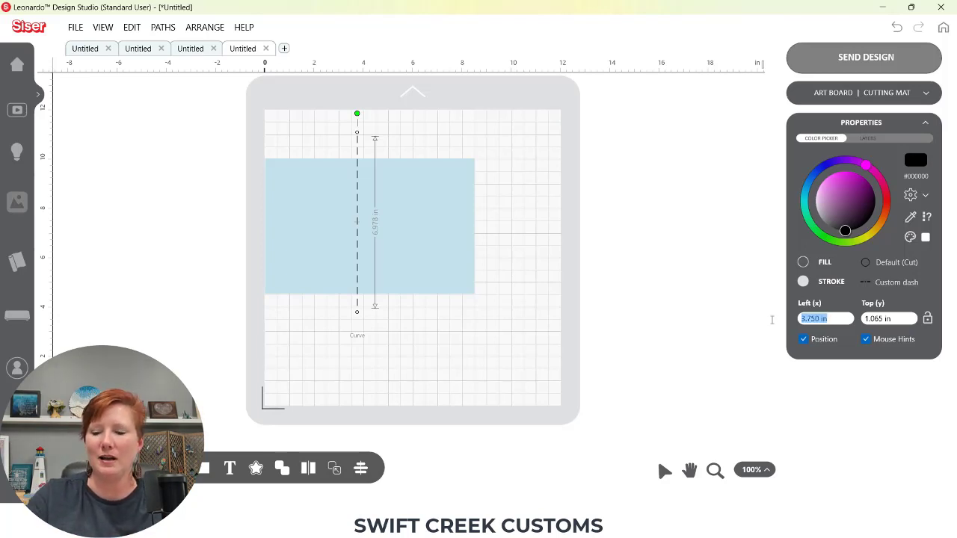
pyautogui.write('4')
pyautogui.write('.3/')
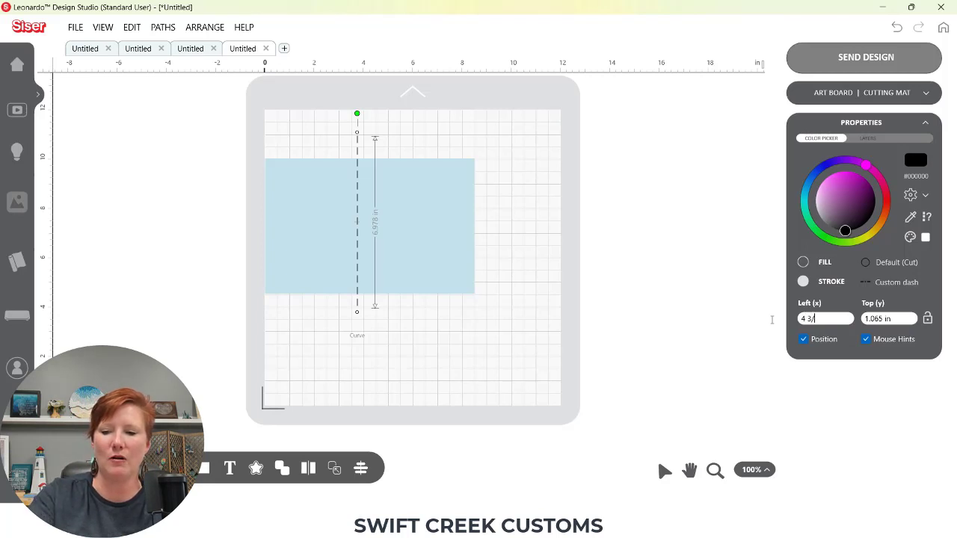
pyautogui.write('4')
pyautogui.press('Return')
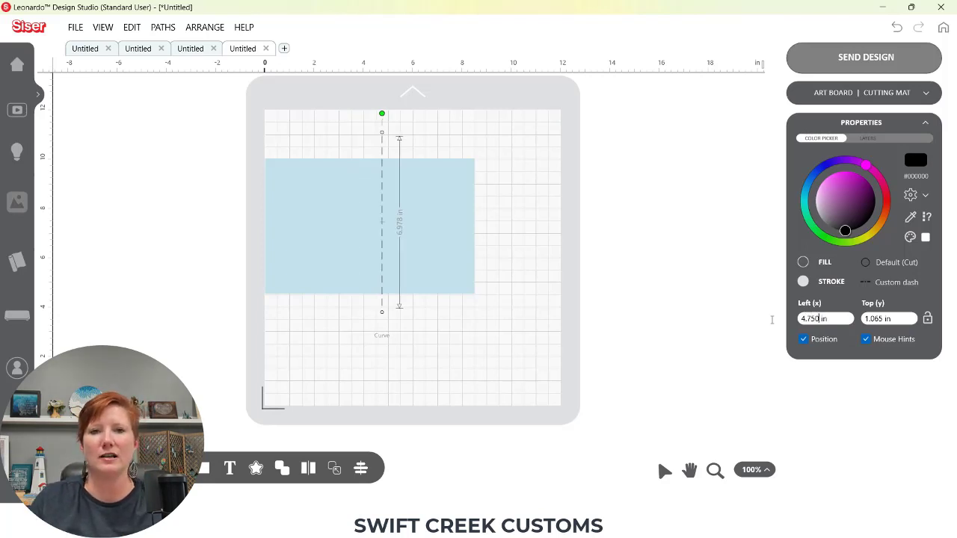